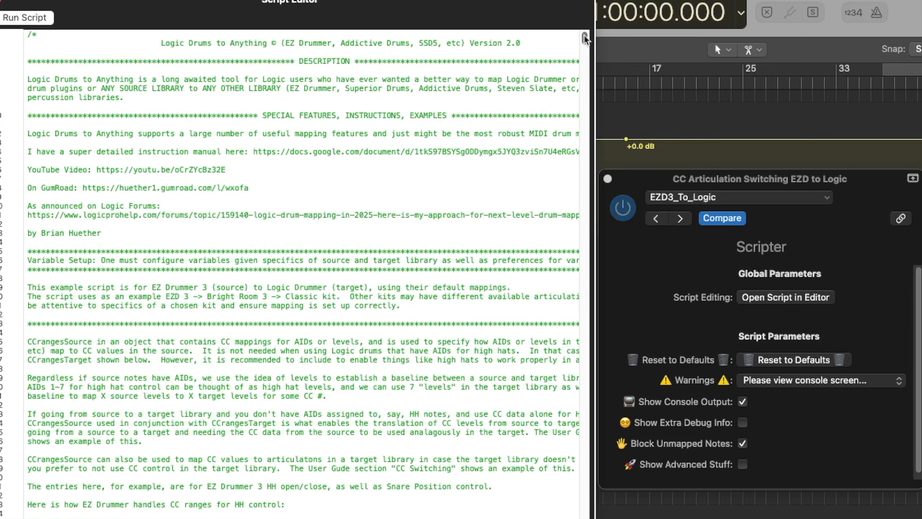
# Look through the drum-mapping script's introductory description and variable setup notes
pyautogui.scroll(-10, 585, 44)
pyautogui.moveTo(585, 44); pyautogui.dragTo(585, 65)
pyautogui.click(856, 178)
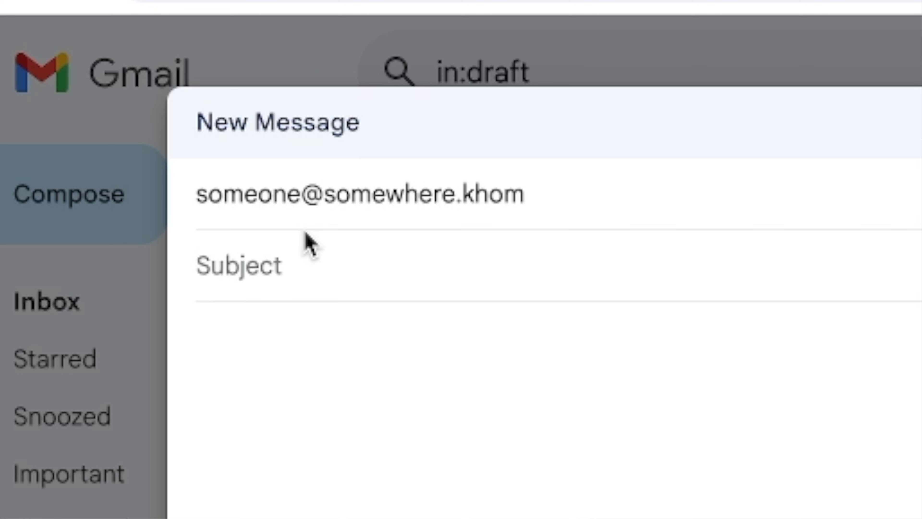
# In a new Gmail draft, enter the subject "Wat ar yu doing tooday?" and message "Hay, I was wundering, du you hav plaans?"
pyautogui.click(305, 243)
pyautogui.write('Wat ar yu doing tooday?')
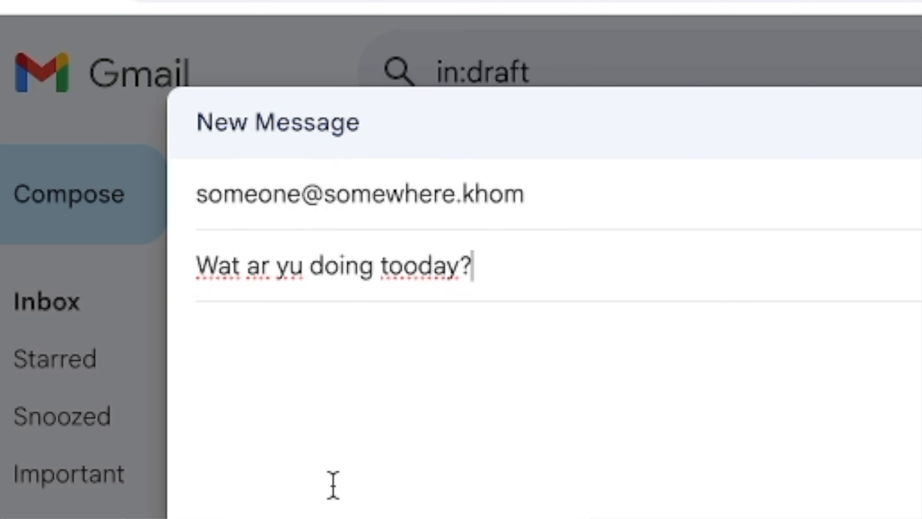
pyautogui.click(413, 397)
pyautogui.write('Hay, I was wundering, du')
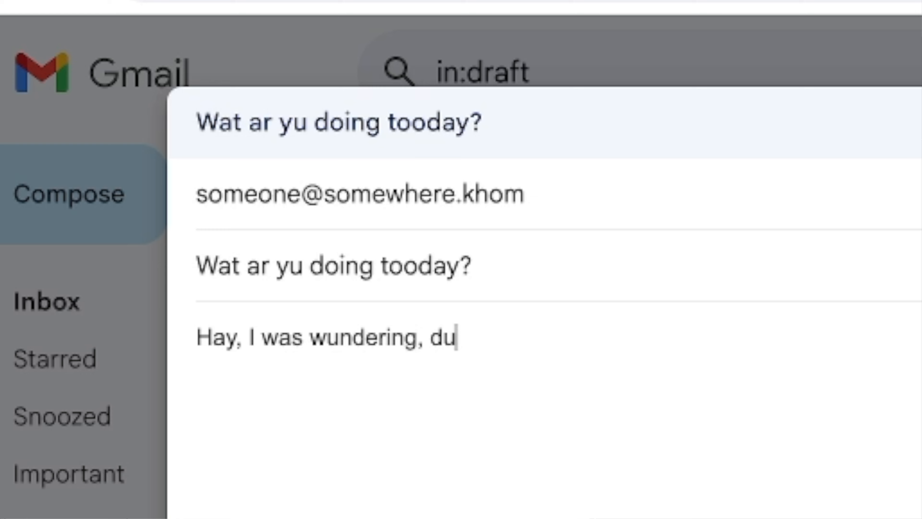
pyautogui.write(' you hav plaans?')
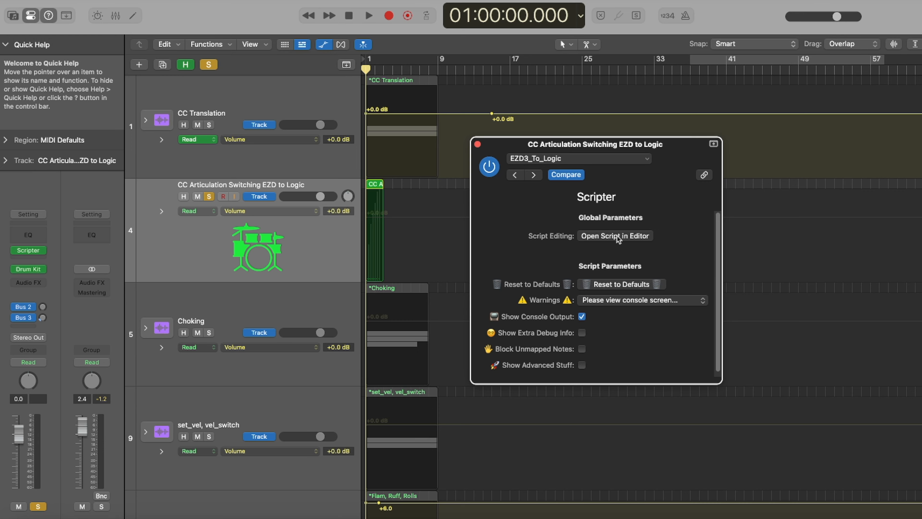
# In Logic Pro's Script Editor, insert a # after "Clos" in list T's HH_Closed_Bell name and run the script
pyautogui.click(524, 223)
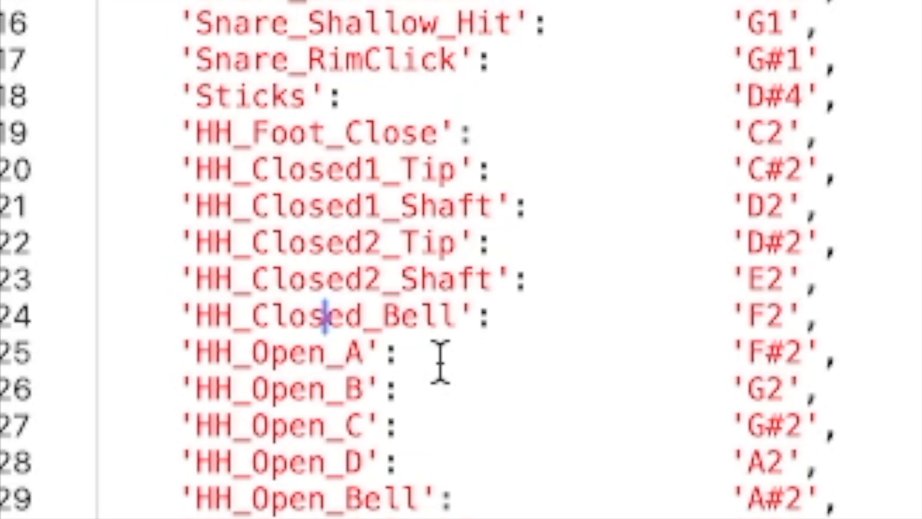
pyautogui.write('#')
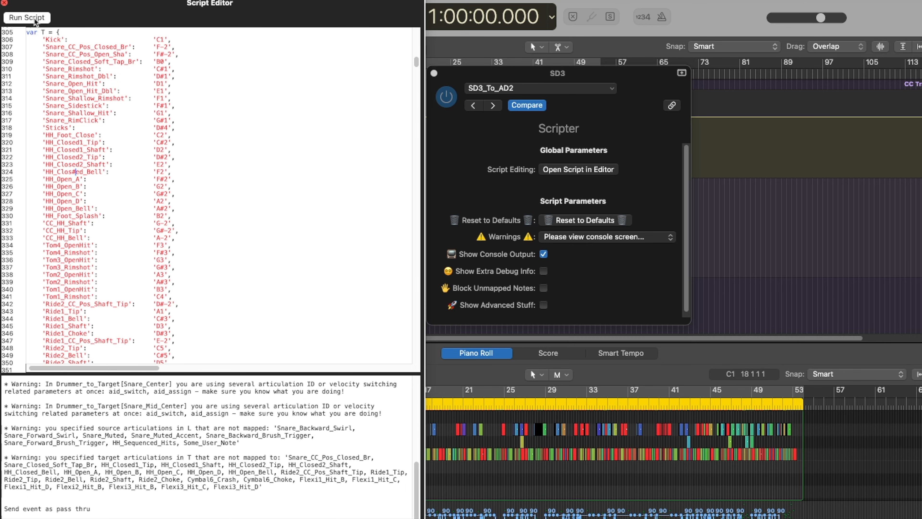
pyautogui.click(34, 18)
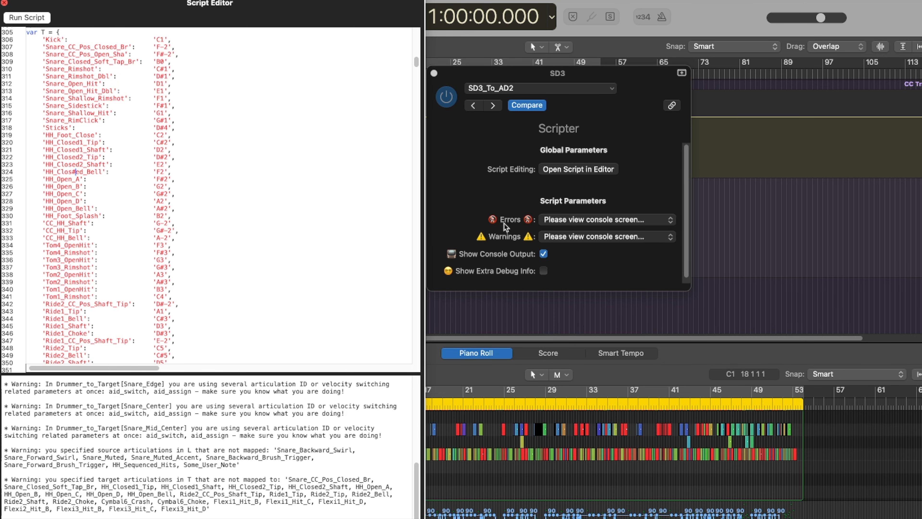
# Read the script's Errors list and find the syntax error for the articulation name in the console output
pyautogui.click(572, 226)
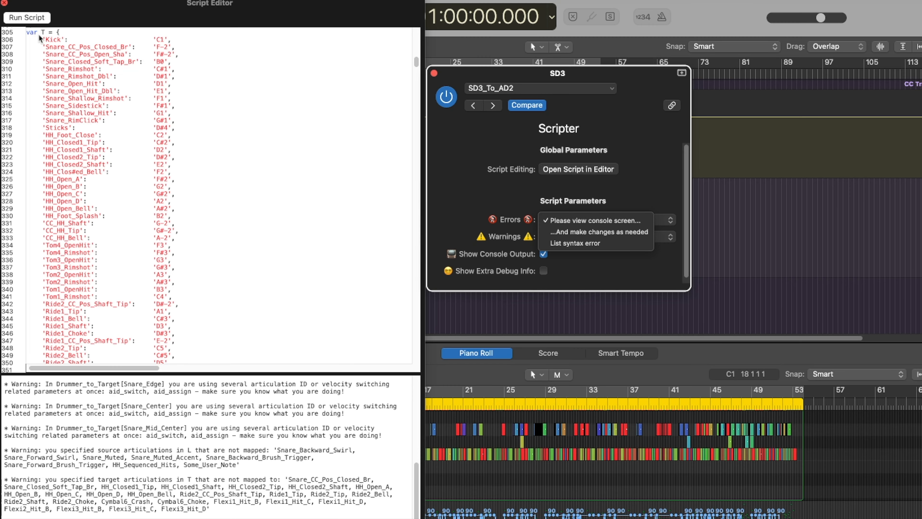
pyautogui.click(417, 479)
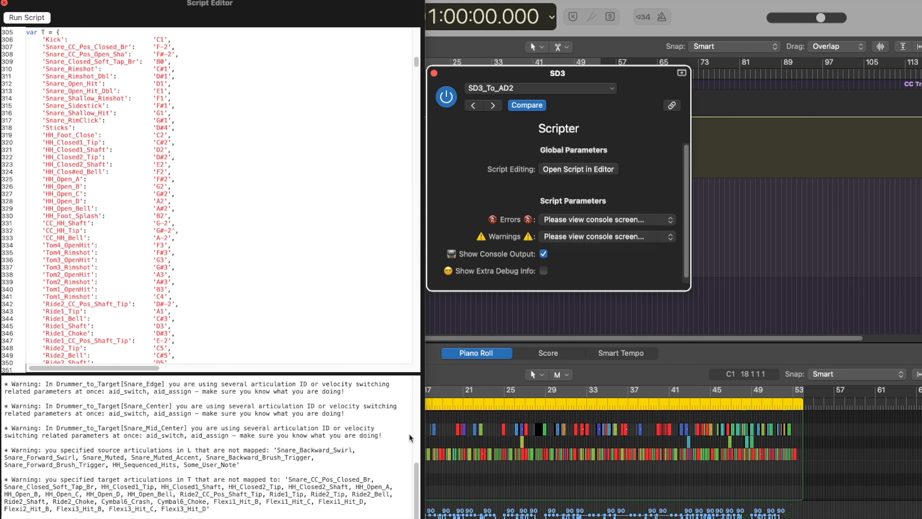
pyautogui.moveTo(414, 472); pyautogui.dragTo(416, 422)
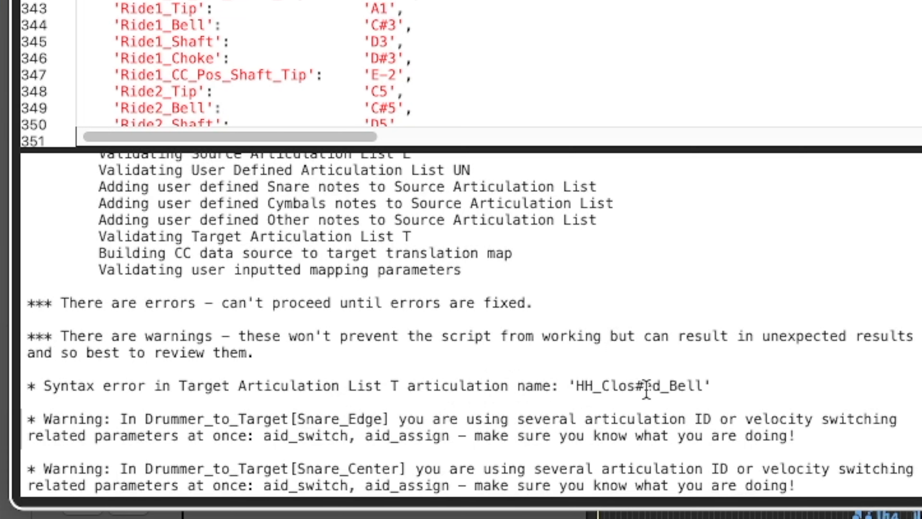
pyautogui.moveTo(638, 386); pyautogui.dragTo(656, 386)
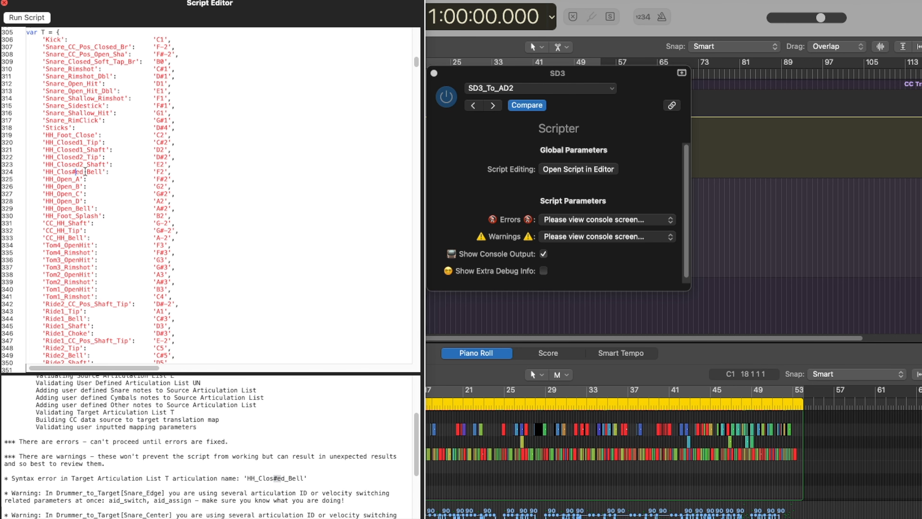
# Remove the stray # from HH_Closed_Bell, rerun the script, and view the Warnings list
pyautogui.press('BackSpace')
pyautogui.click(31, 19)
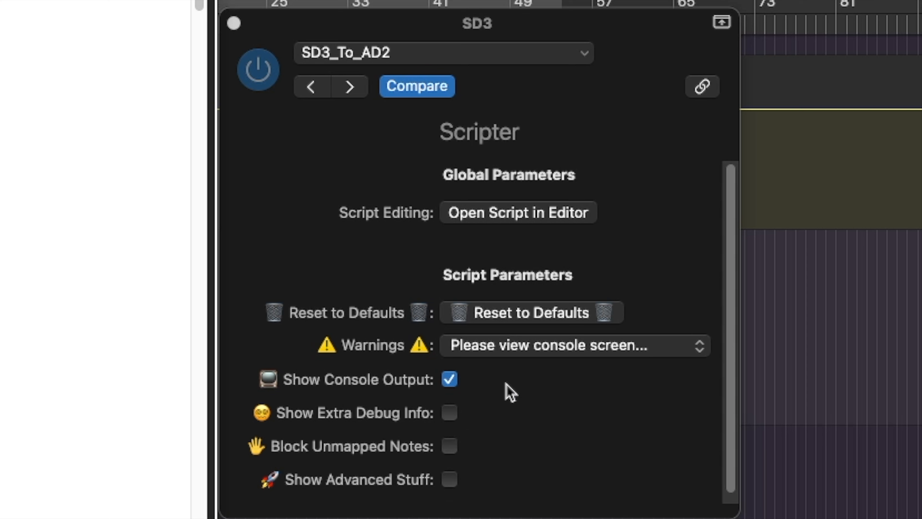
pyautogui.click(499, 347)
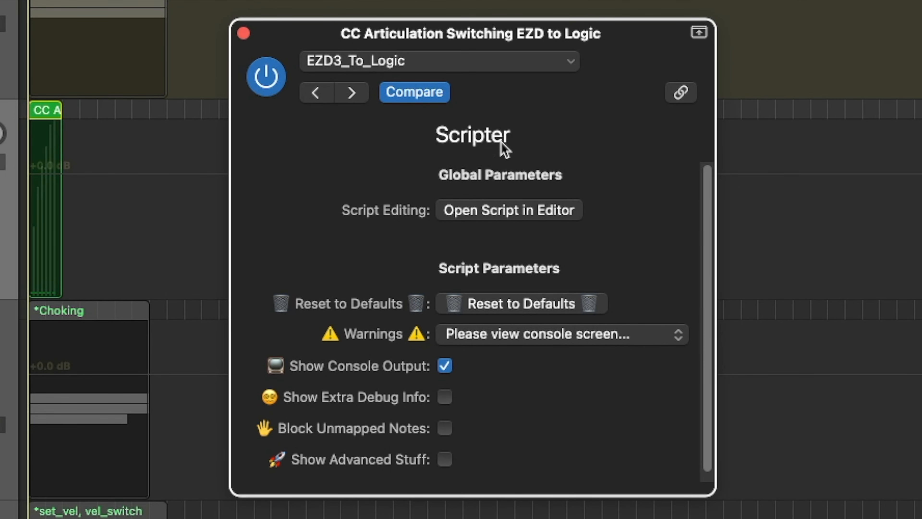
# Open the EZD3_To_Logic script in the editor and play the track briefly to log its MIDI events in the console
pyautogui.click(539, 208)
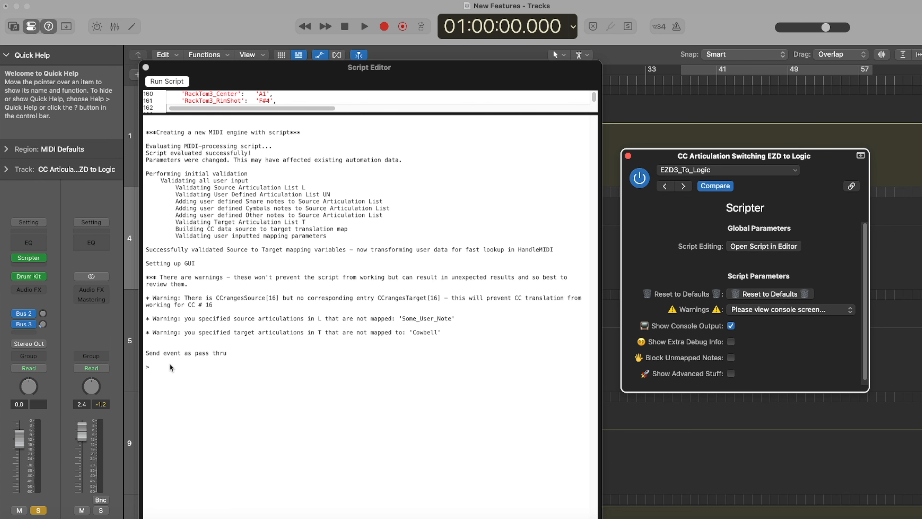
pyautogui.moveTo(297, 77); pyautogui.dragTo(520, 188)
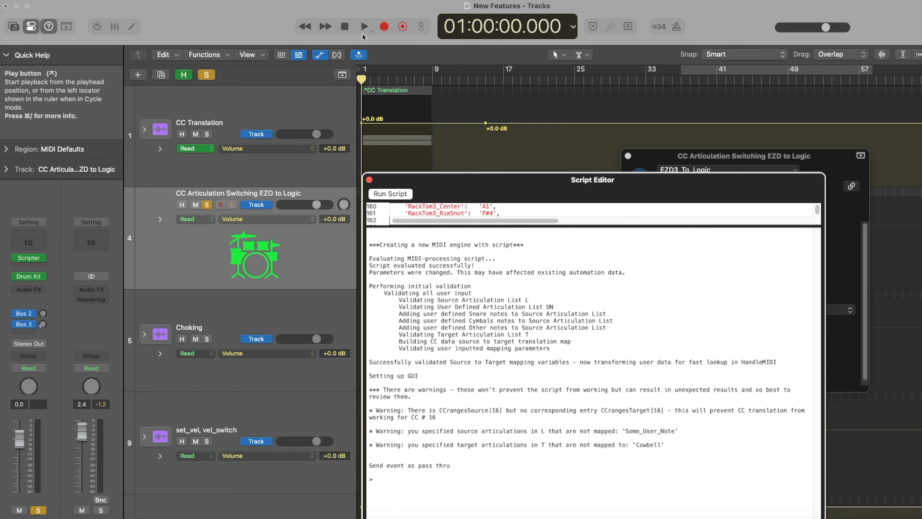
pyautogui.click(365, 27)
pyautogui.moveTo(446, 180); pyautogui.dragTo(255, 90)
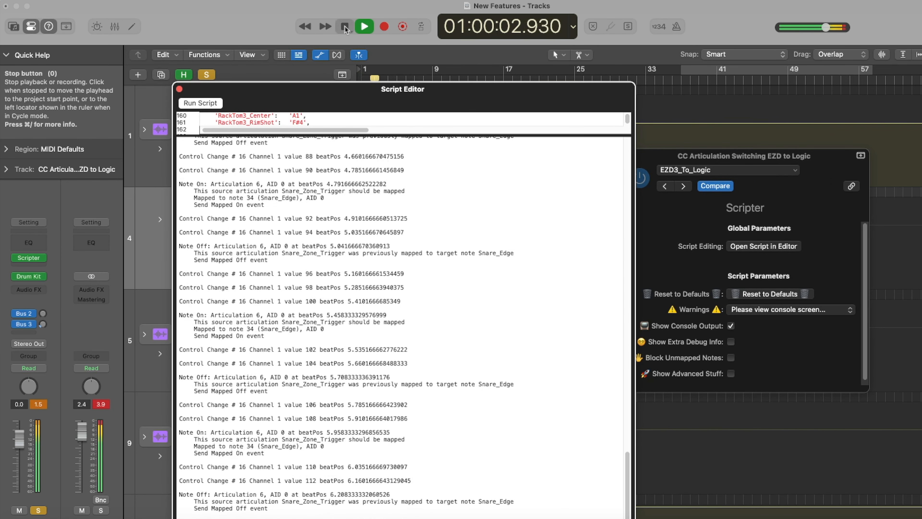
pyautogui.click(344, 26)
# Enable Show Extra Debug Info and replay the track from the start
pyautogui.click(650, 199)
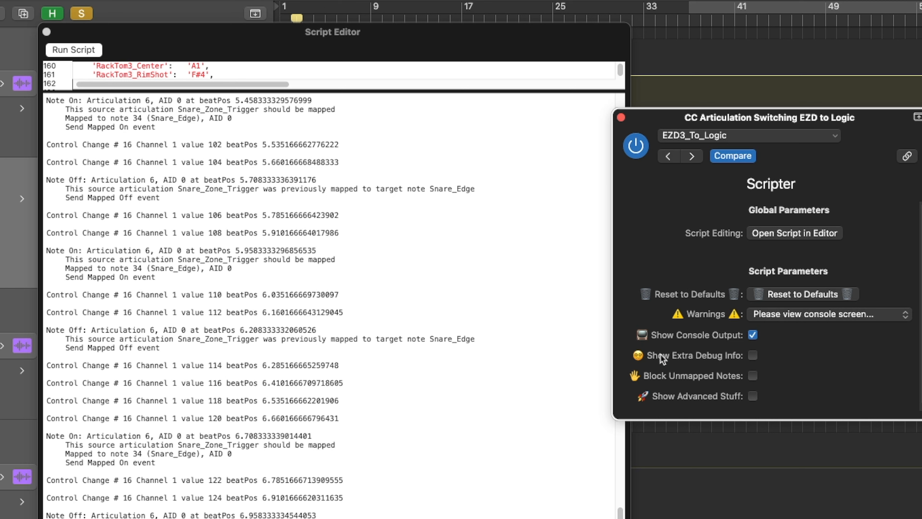
pyautogui.click(753, 355)
pyautogui.press('Return')
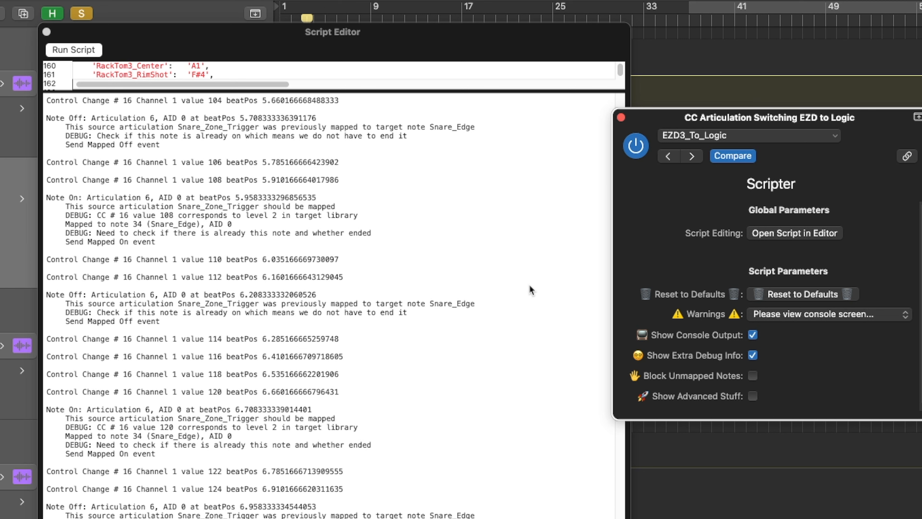
# Disable Show Console Output and Show Extra Debug Info, and play the track again from the start
pyautogui.click(753, 334)
pyautogui.click(753, 355)
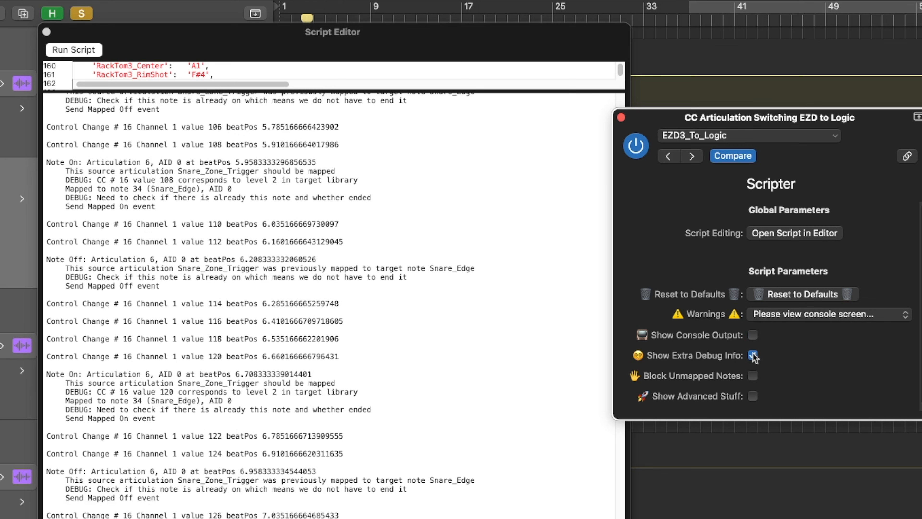
pyautogui.press('Return')
pyautogui.press('space')
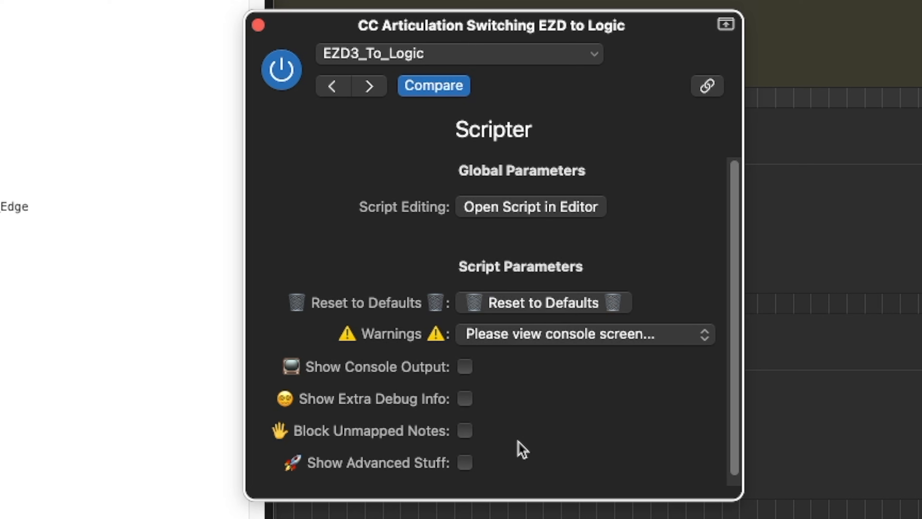
# Enable Show Advanced Stuff and play the track briefly with the Script Editor moved aside
pyautogui.click(465, 463)
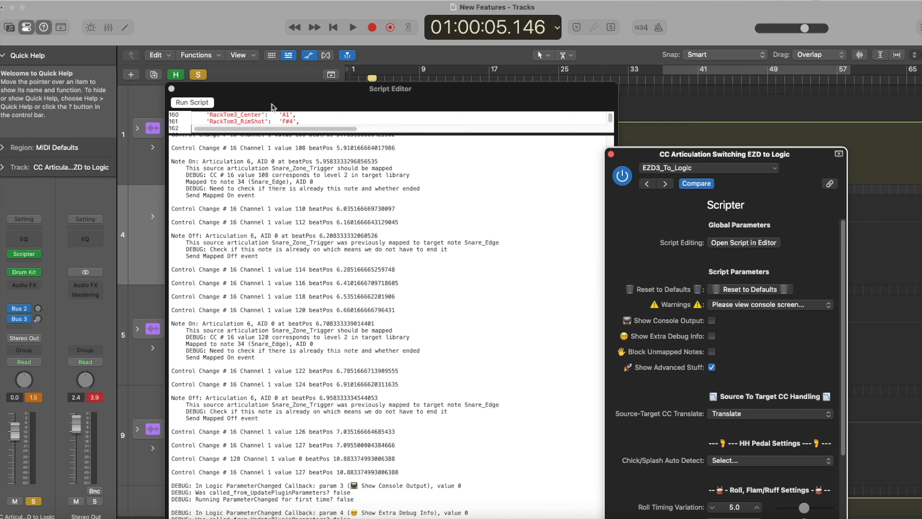
pyautogui.moveTo(298, 100); pyautogui.dragTo(300, 204)
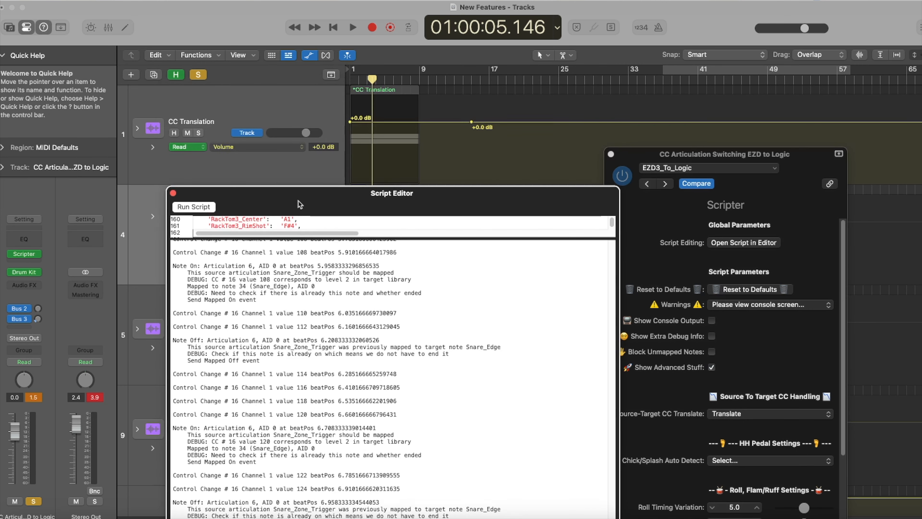
pyautogui.press('space')
pyautogui.click(337, 29)
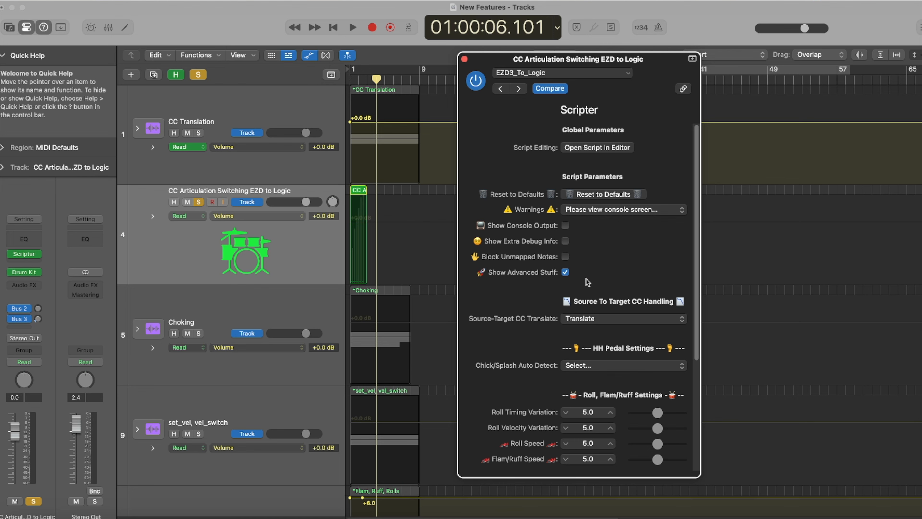
# View the available Source-Target CC Translate modes among the advanced script options
pyautogui.click(566, 273)
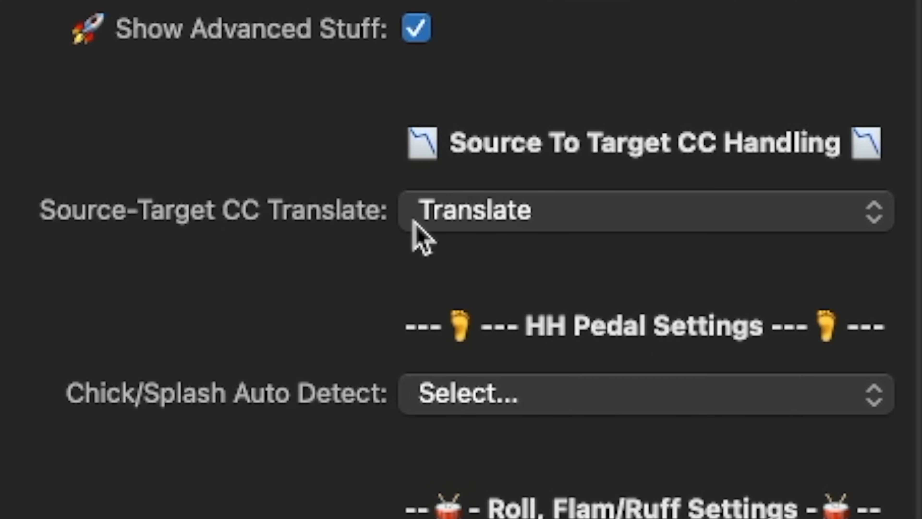
pyautogui.click(470, 214)
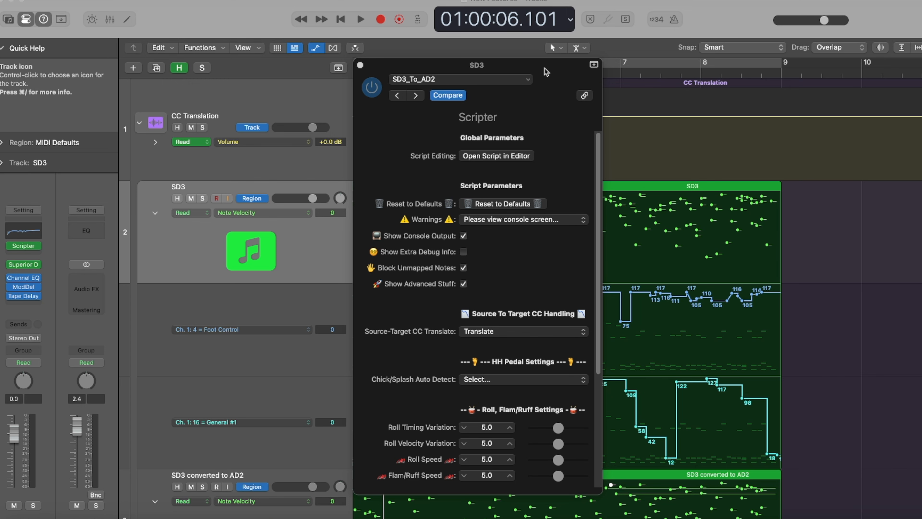
# Compare the Foot Control and General #1 CC lanes of the SD3 track with those of SD3 converted to AD2
pyautogui.moveTo(547, 69); pyautogui.dragTo(903, 99)
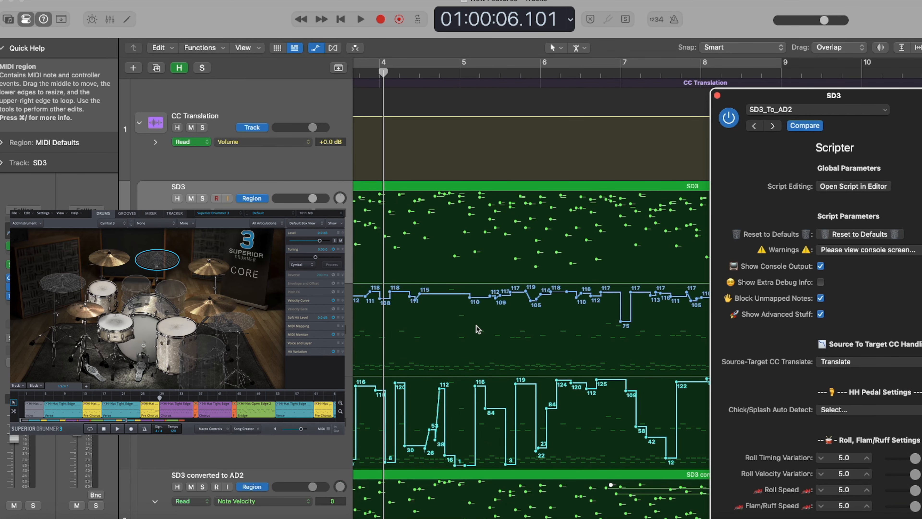
pyautogui.moveTo(755, 100); pyautogui.dragTo(811, 48)
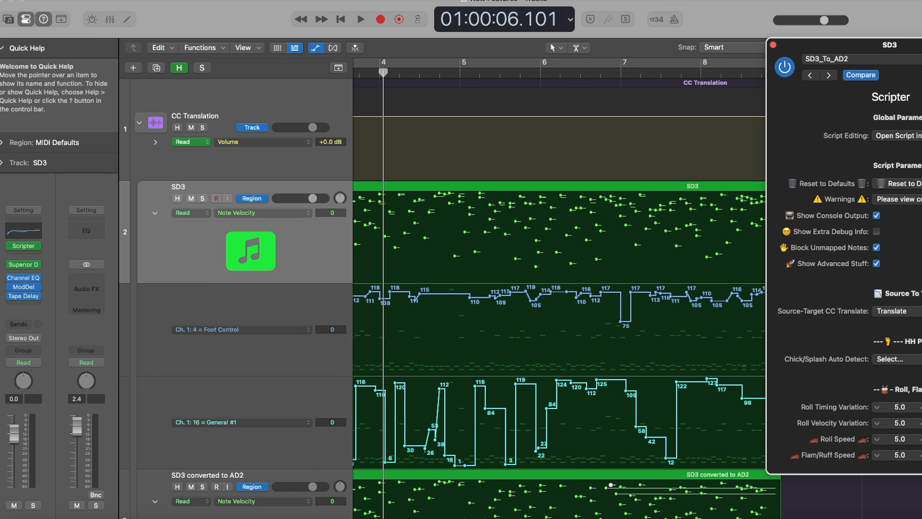
pyautogui.moveTo(921, 47); pyautogui.dragTo(798, 54)
pyautogui.click(890, 218)
pyautogui.scroll(-5, 890, 218)
pyautogui.scroll(-5, 479, 298)
pyautogui.moveTo(683, 51); pyautogui.dragTo(716, 56)
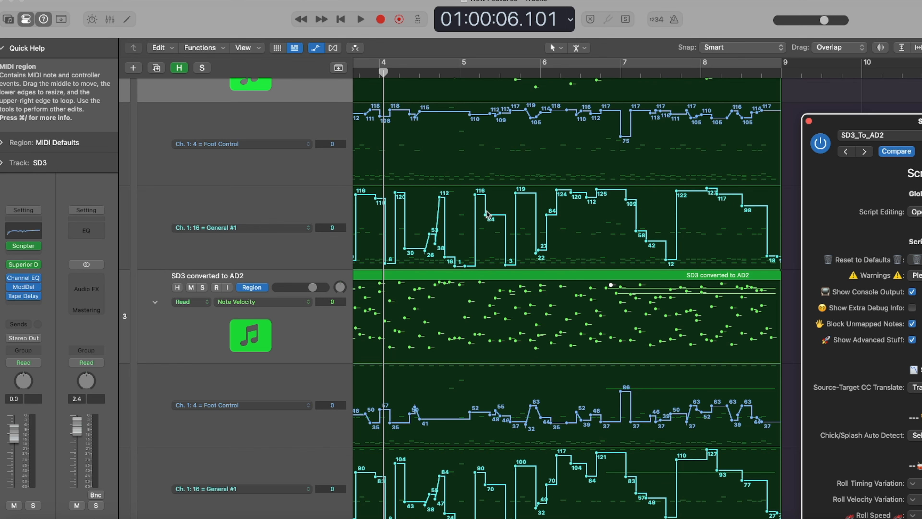
pyautogui.moveTo(871, 120); pyautogui.dragTo(522, 70)
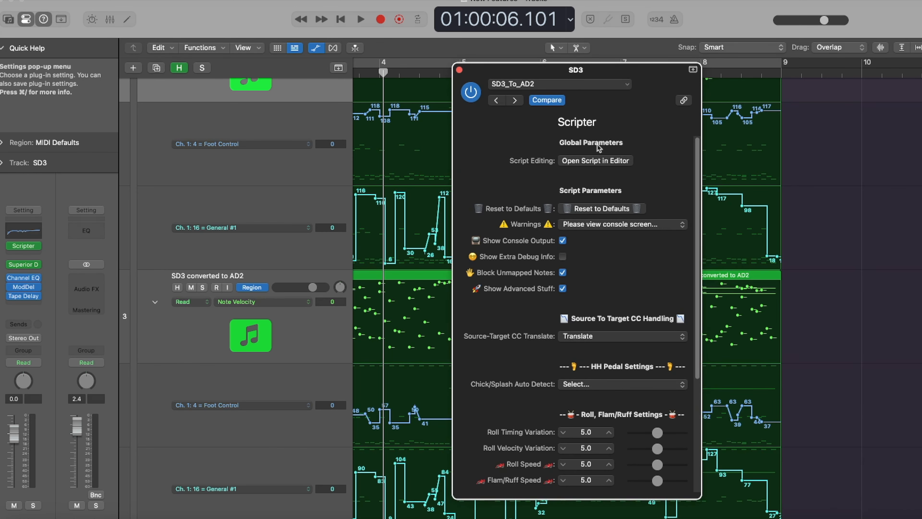
# Open the SD3_To_AD2 script and examine the hi-hat CC ranges in CCrangesSource and CCrangesTarget
pyautogui.click(596, 160)
pyautogui.moveTo(88, 92); pyautogui.dragTo(140, 92)
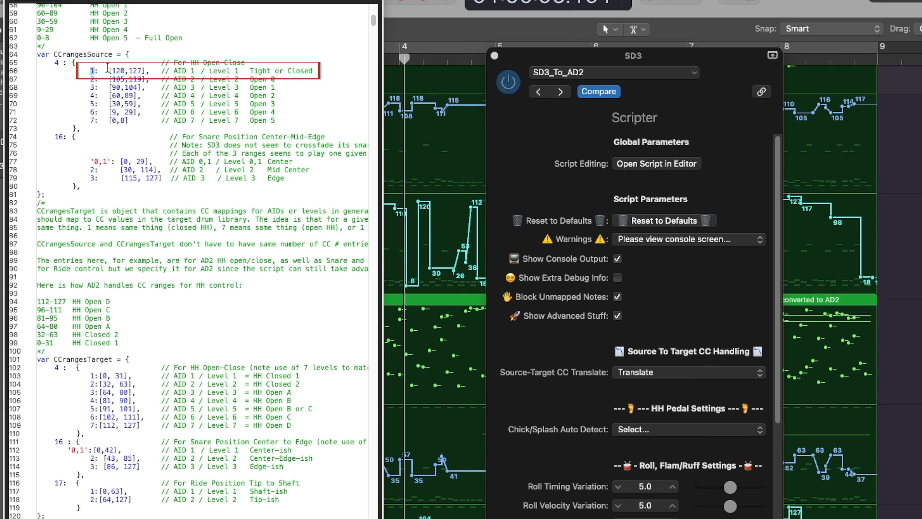
pyautogui.click(88, 376)
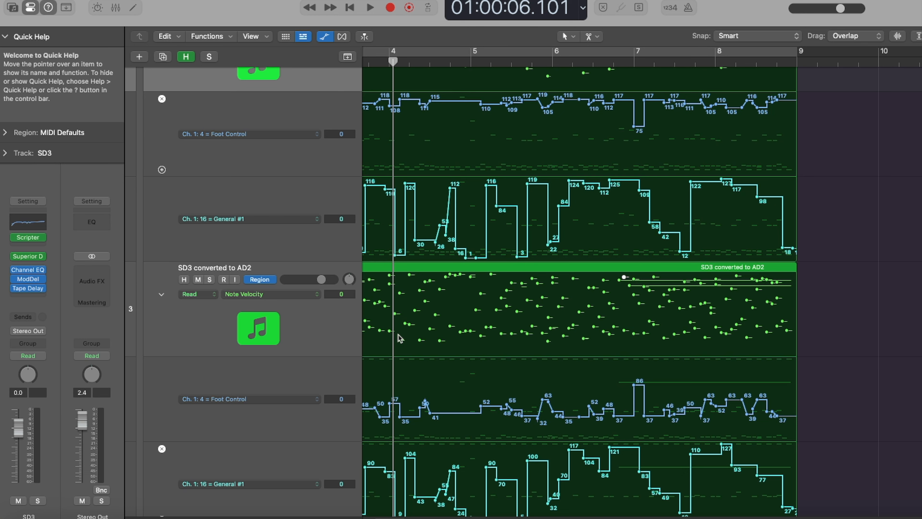
# Set the SD3 converted to AD2 track's Internal MIDI In to the instrument input 2 SD3 - Superior Drummer 3
pyautogui.click(196, 333)
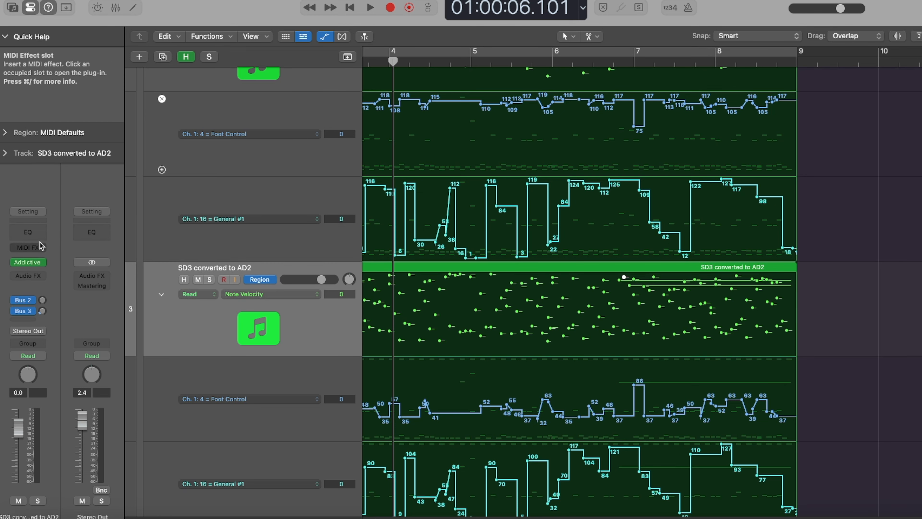
pyautogui.click(5, 153)
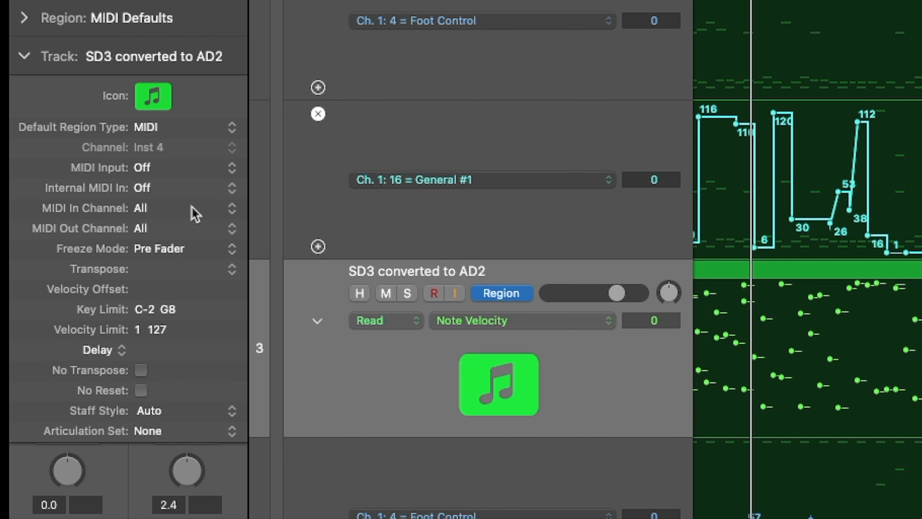
pyautogui.click(164, 188)
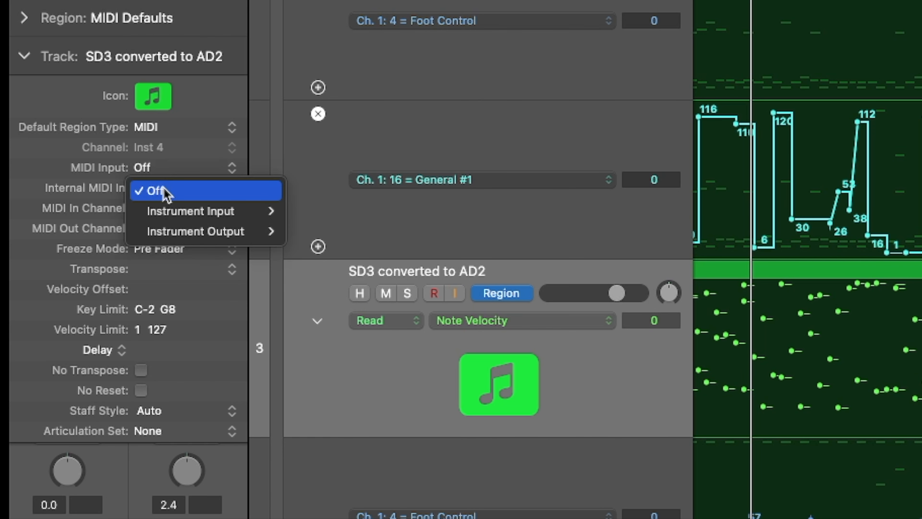
pyautogui.moveTo(218, 211)
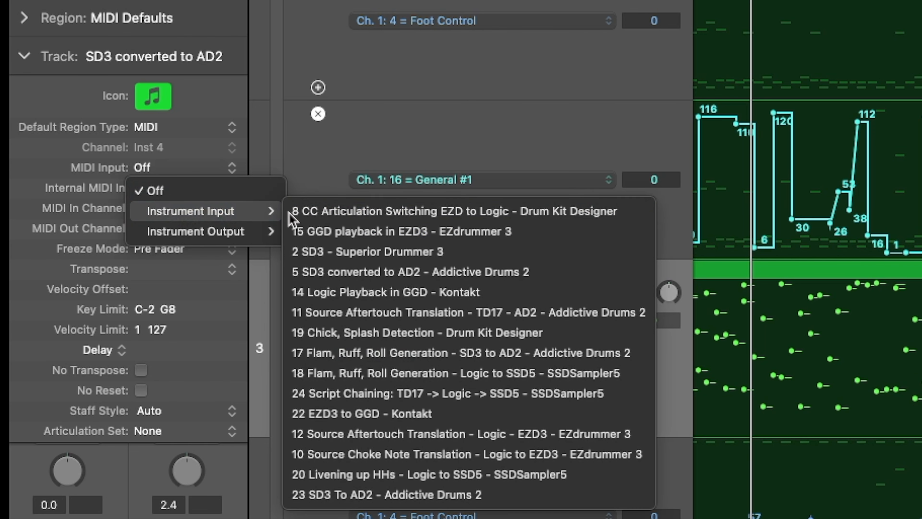
pyautogui.click(409, 252)
# Solo the SD3 track and check the Internal MIDI In routing options of the SD3 converted to AD2 track
pyautogui.click(209, 126)
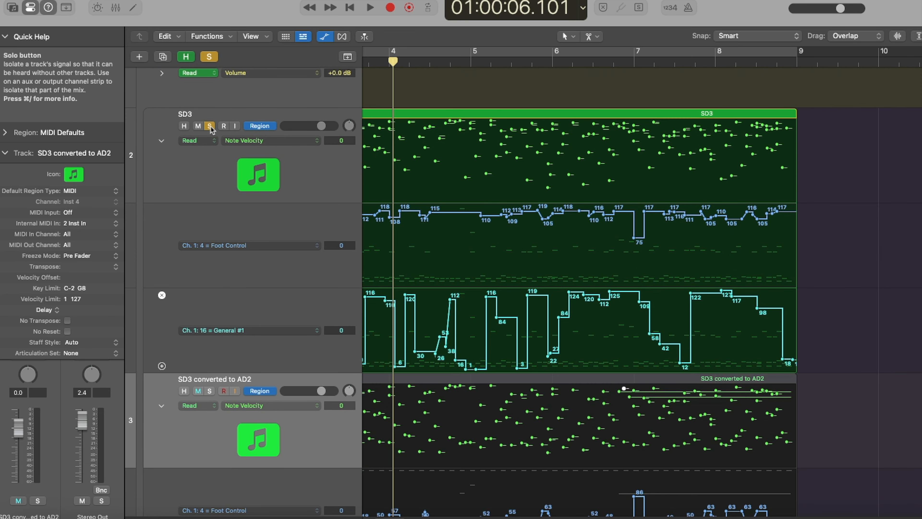
pyautogui.click(210, 391)
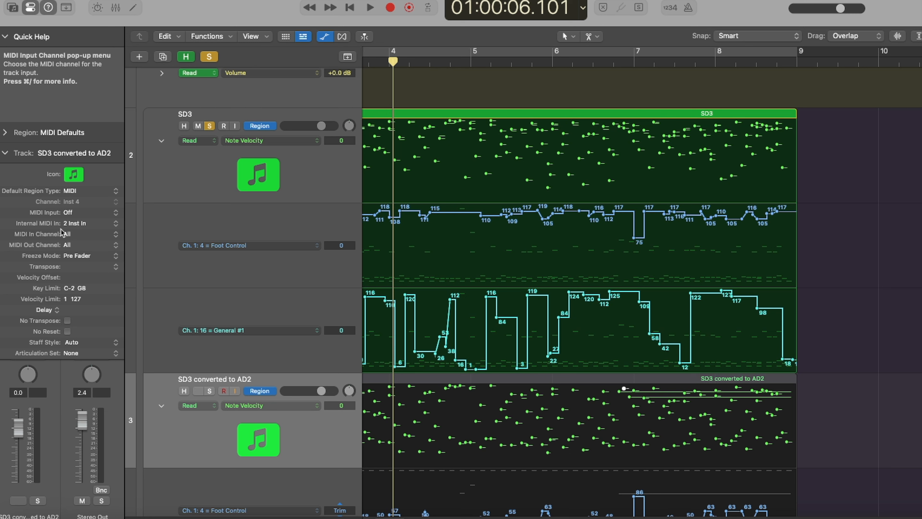
pyautogui.click(77, 223)
pyautogui.click(78, 242)
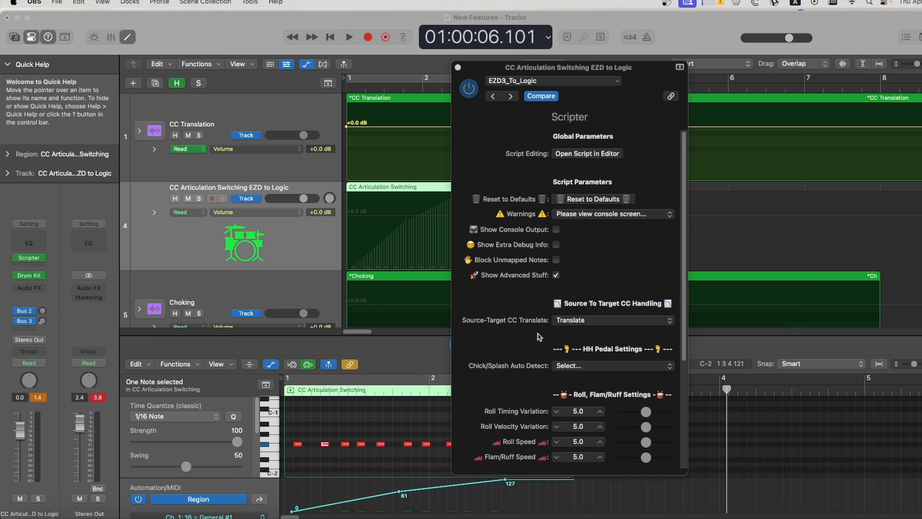
# Reopen the Scripter of the CC Articulation Switching EZD to Logic track and inspect the region's trigger notes and CC 16 curve
pyautogui.click(457, 68)
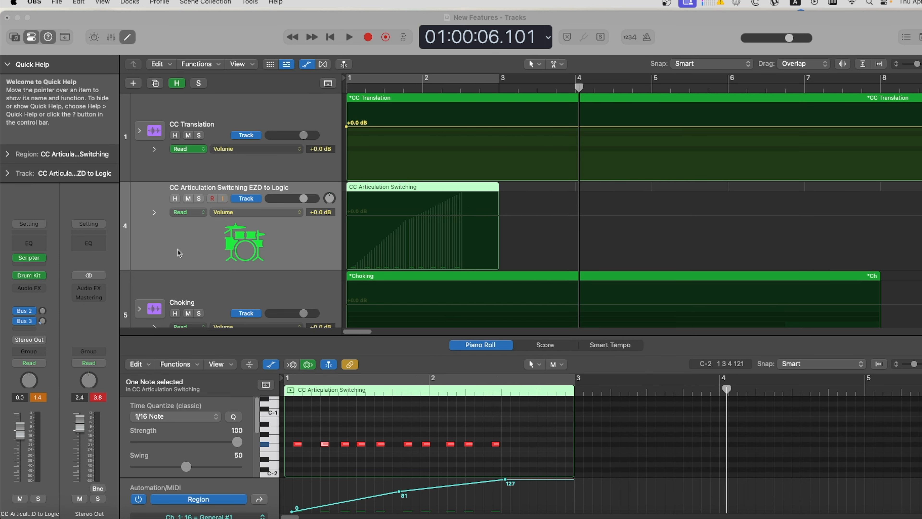
pyautogui.click(165, 233)
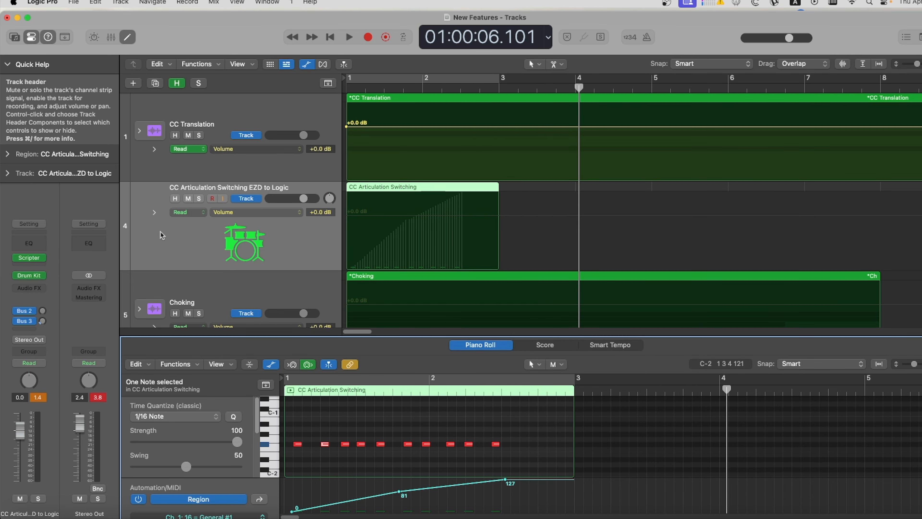
pyautogui.click(25, 259)
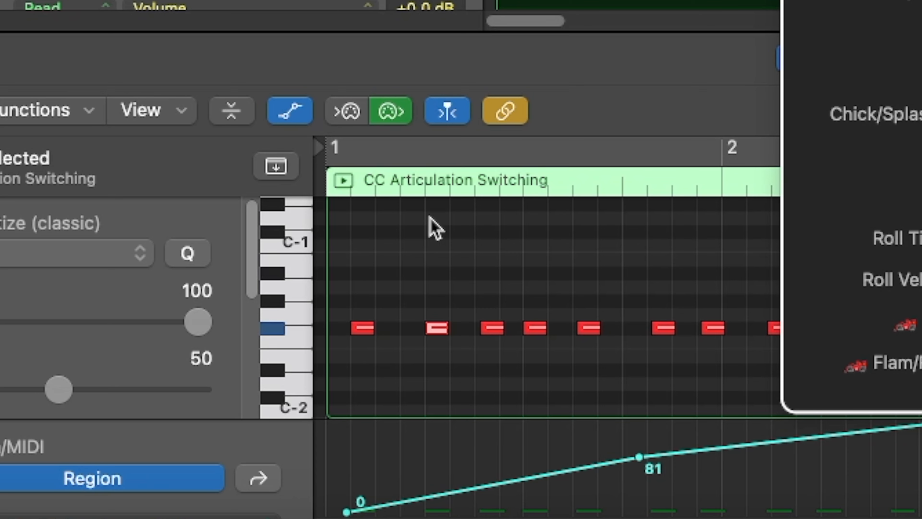
pyautogui.moveTo(360, 328)
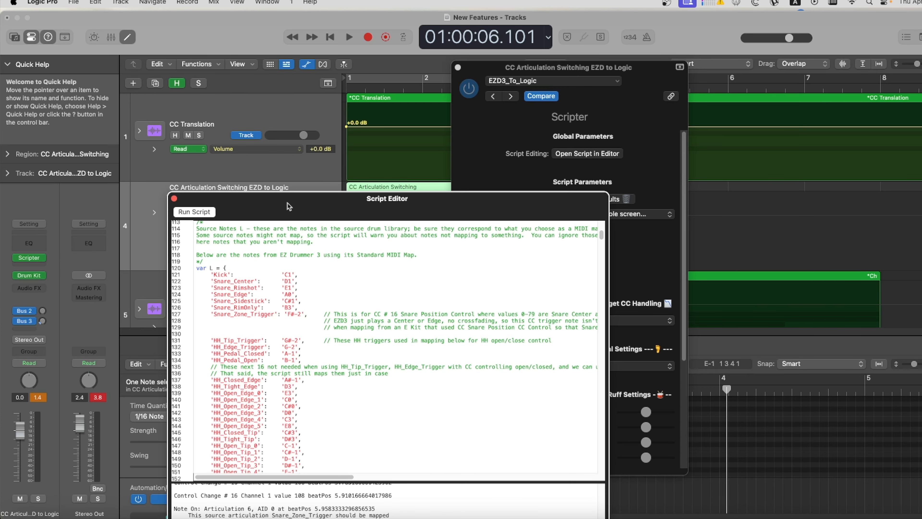
# Examine the Snare_Zone_Trigger source note and the CC 16 center and edge ranges in CCrangesSource of the EZD3_To_Logic script
pyautogui.moveTo(289, 206); pyautogui.dragTo(169, 62)
pyautogui.moveTo(91, 169); pyautogui.dragTo(186, 170)
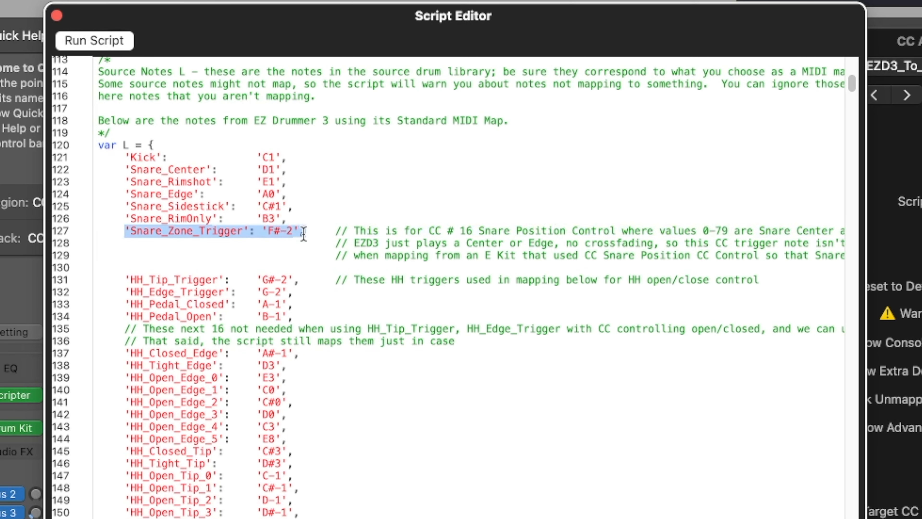
pyautogui.moveTo(854, 87); pyautogui.dragTo(854, 80)
pyautogui.moveTo(221, 238); pyautogui.dragTo(273, 243)
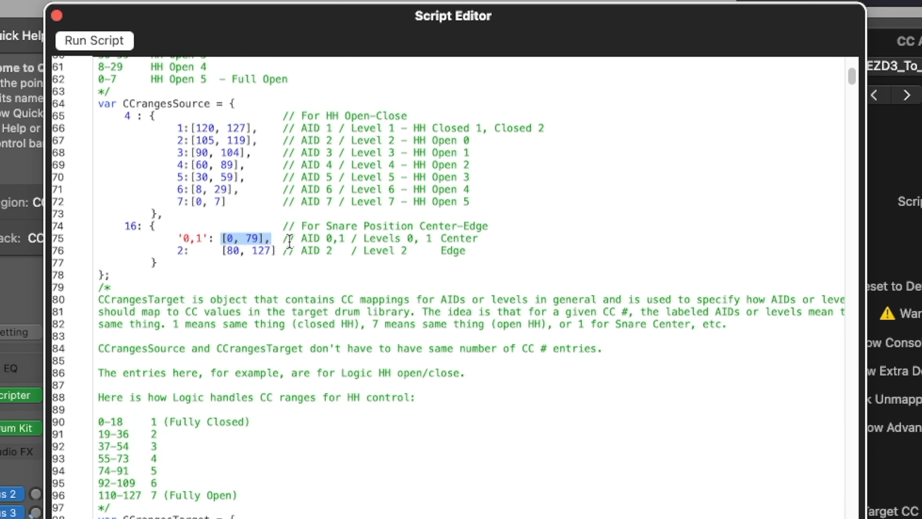
pyautogui.doubleClick(460, 239)
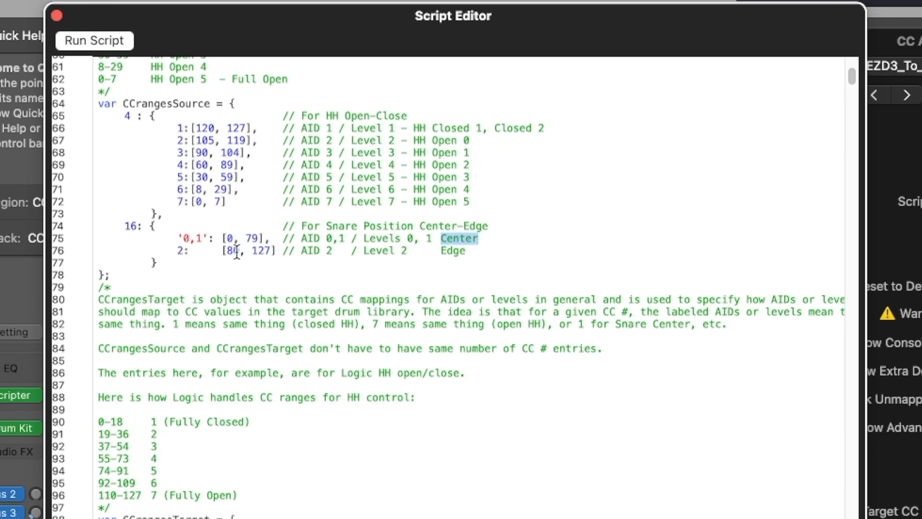
pyautogui.doubleClick(447, 250)
# Examine the Snare_Zone_Trigger mapping in Drummer_to_Target, including its aid_switch entries and CCnum setting
pyautogui.moveTo(852, 77); pyautogui.dragTo(851, 97)
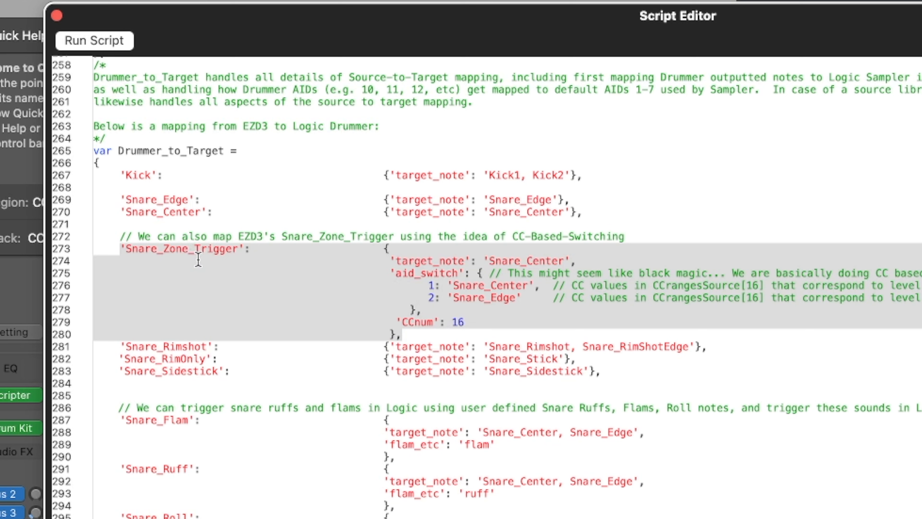
pyautogui.moveTo(390, 273); pyautogui.dragTo(469, 268)
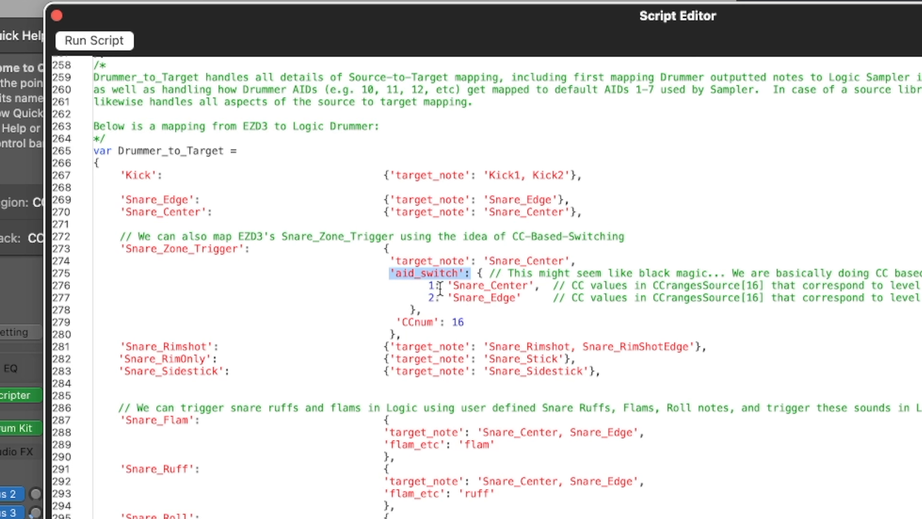
pyautogui.moveTo(396, 322); pyautogui.dragTo(471, 317)
pyautogui.scroll(20, 486, 287)
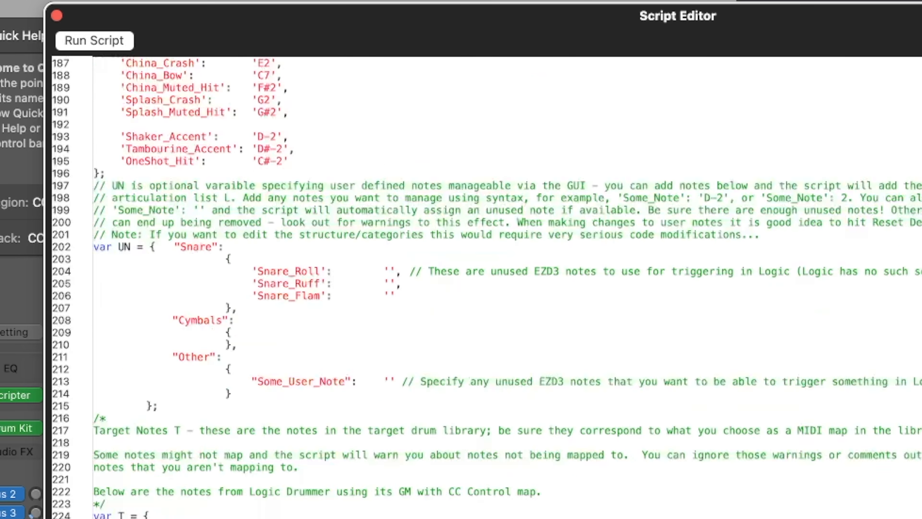
pyautogui.scroll(-3, 487, 287)
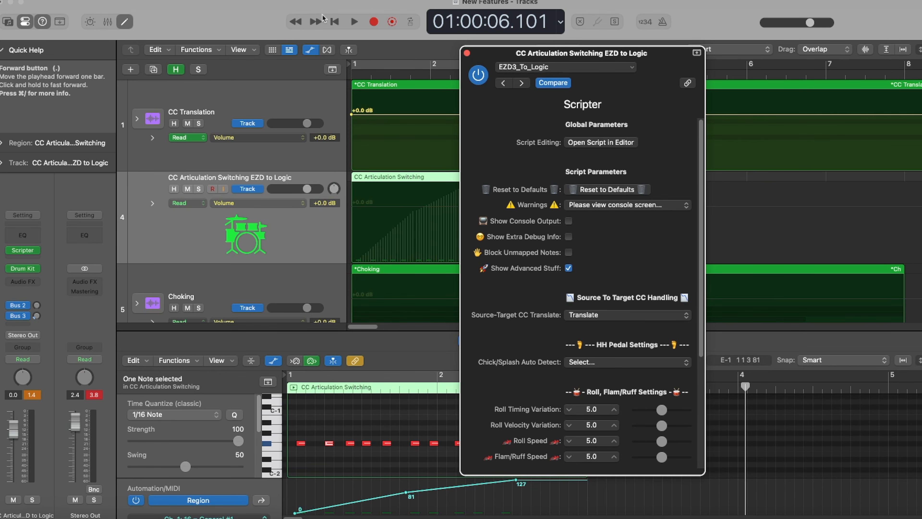
# Return the playhead to the project start and enable Show Console Output in the Scripter
pyautogui.click(336, 22)
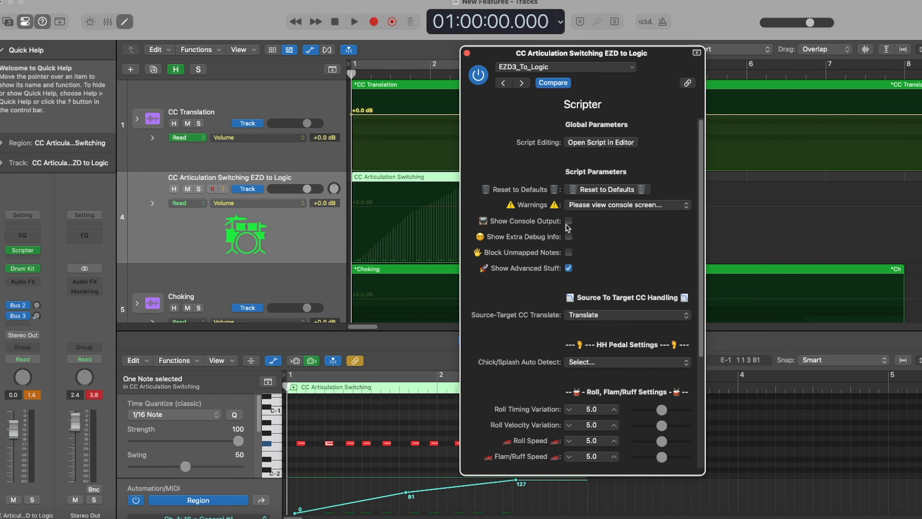
pyautogui.click(568, 222)
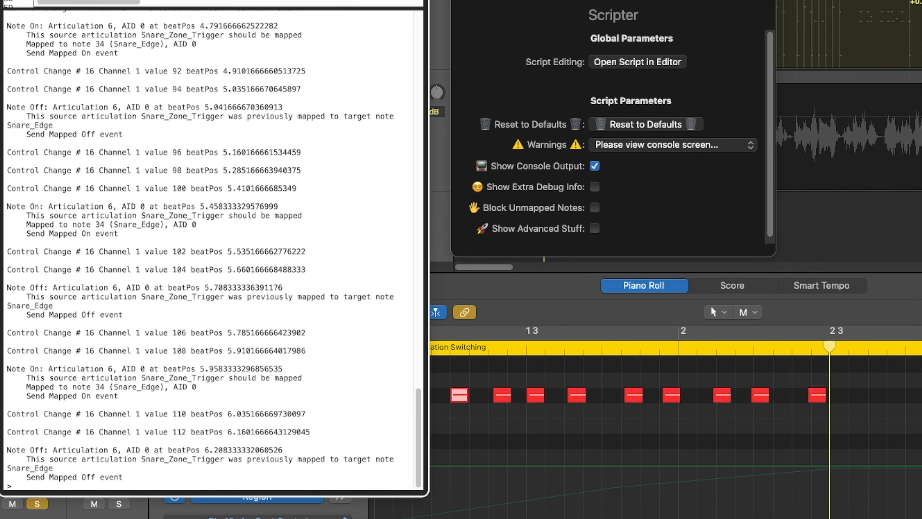
# Scroll back through the console output and trace the Snare_Zone_Trigger notes mapped to Snare_Edge
pyautogui.scroll(6, 419, 406)
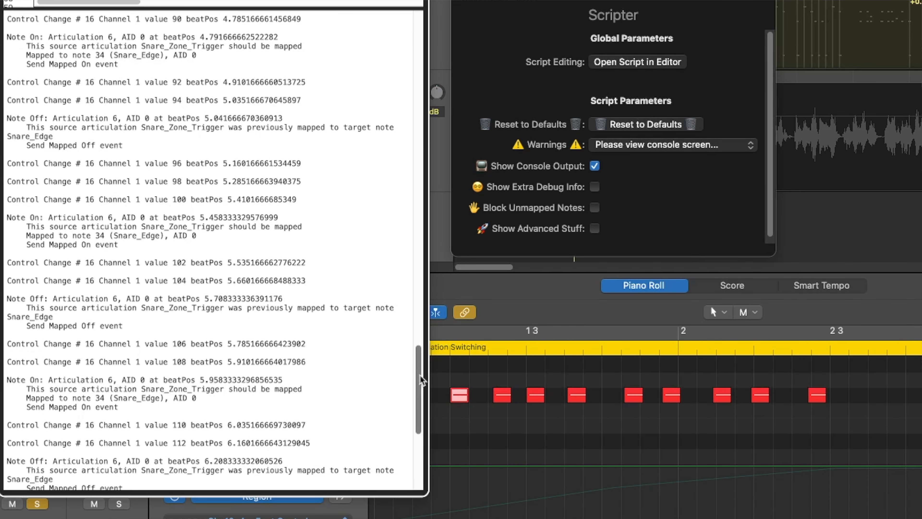
pyautogui.scroll(5, 422, 377)
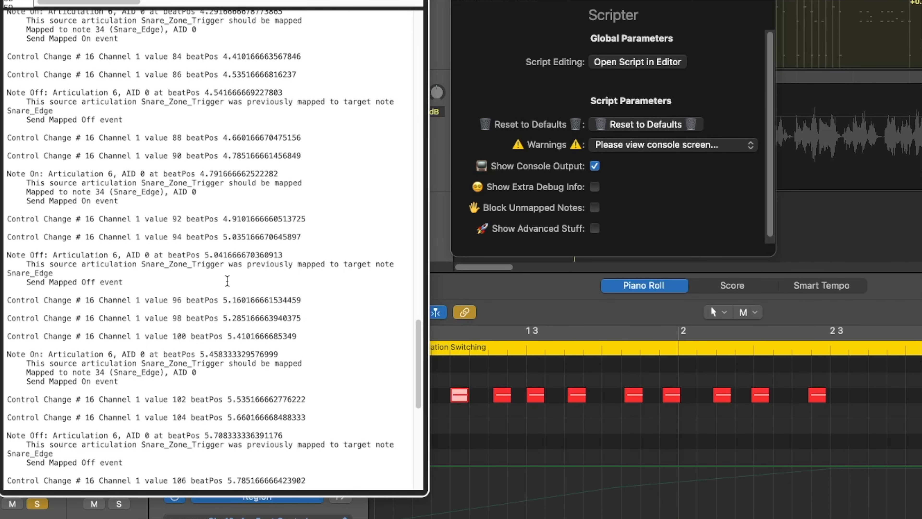
pyautogui.scroll(2, 219, 354)
pyautogui.moveTo(114, 403); pyautogui.dragTo(142, 402)
pyautogui.moveTo(122, 223); pyautogui.dragTo(155, 224)
pyautogui.moveTo(114, 61); pyautogui.dragTo(158, 63)
pyautogui.moveTo(417, 354); pyautogui.dragTo(415, 402)
pyautogui.moveTo(123, 419); pyautogui.dragTo(153, 426)
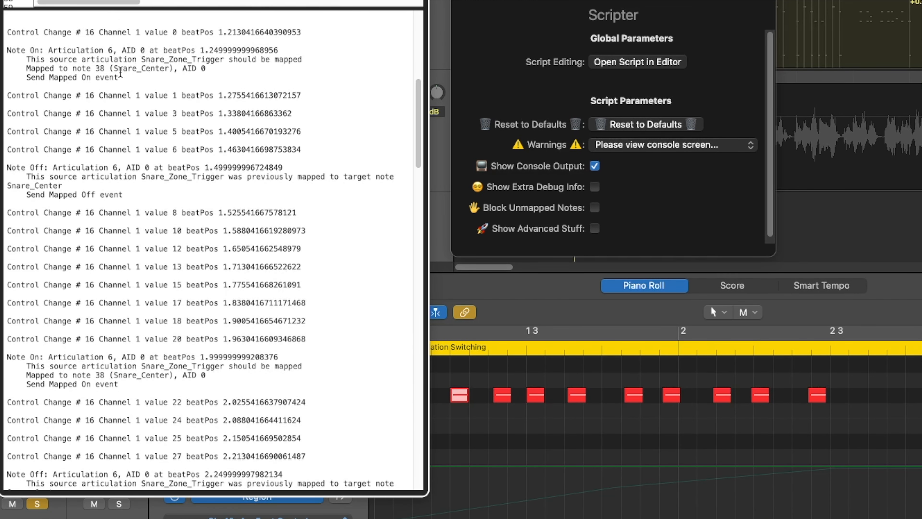
# Trace the earlier Snare_Zone_Trigger notes mapped to Snare_Center in the console output
pyautogui.moveTo(118, 69); pyautogui.dragTo(173, 67)
pyautogui.moveTo(118, 376); pyautogui.dragTo(174, 376)
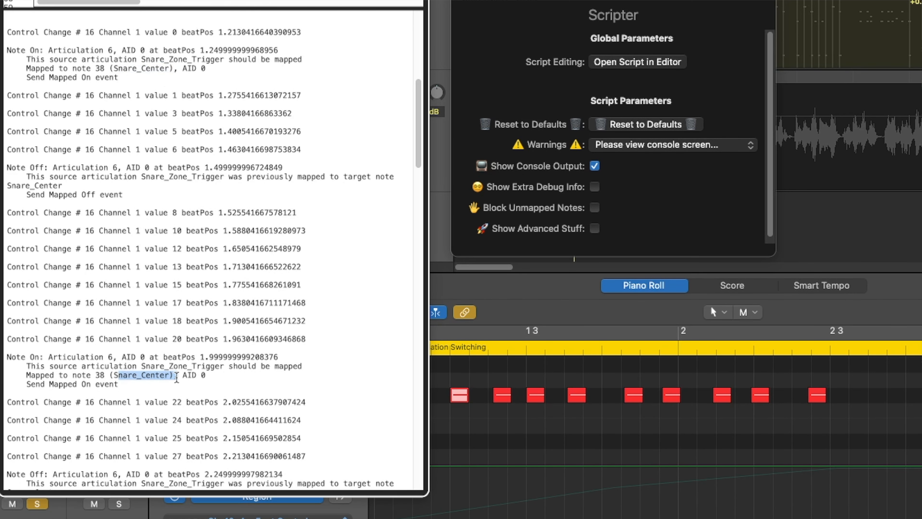
pyautogui.moveTo(420, 123); pyautogui.dragTo(409, 200)
pyautogui.moveTo(123, 218); pyautogui.dragTo(163, 225)
pyautogui.moveTo(127, 435); pyautogui.dragTo(182, 435)
pyautogui.moveTo(417, 184); pyautogui.dragTo(409, 268)
pyautogui.moveTo(127, 238); pyautogui.dragTo(160, 238)
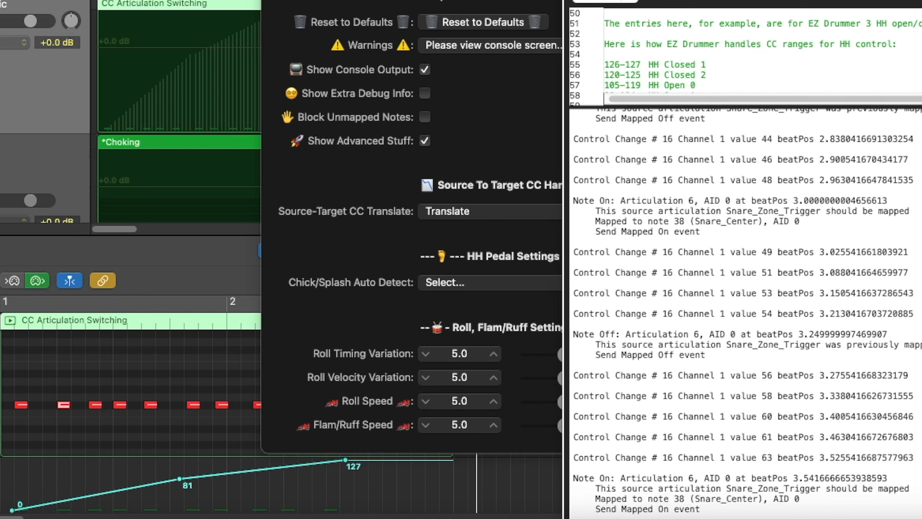
# Review where the console mapping switches from Snare_Center to Snare_Edge as CC 16 rises, and close the Script Editor
pyautogui.click(269, 1)
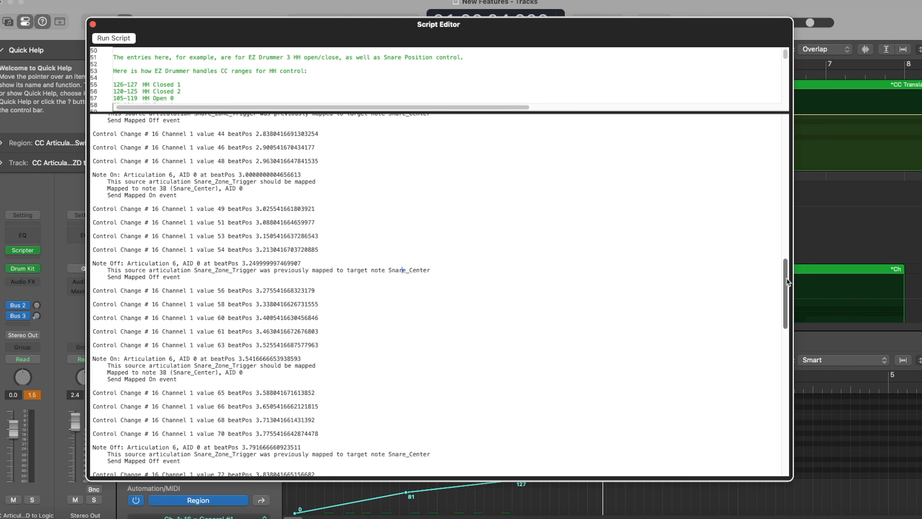
pyautogui.scroll(-10, 751, 336)
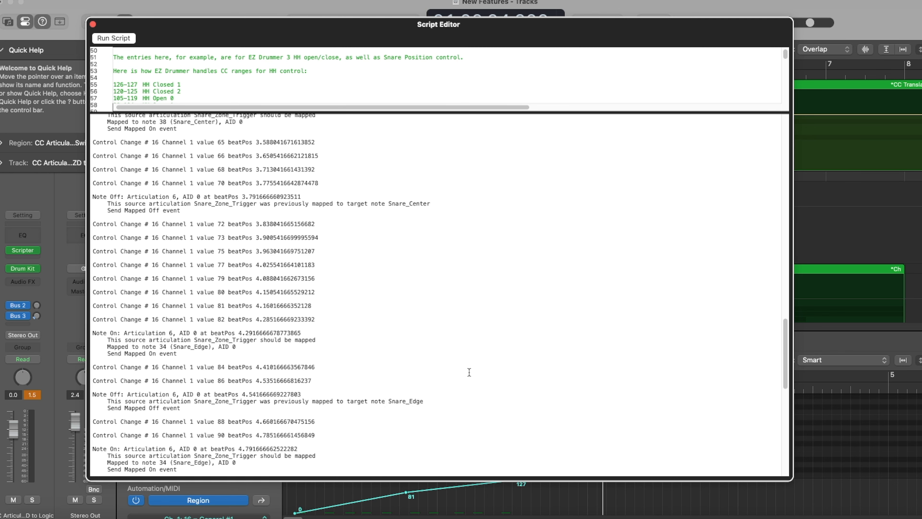
pyautogui.scroll(-3, 469, 372)
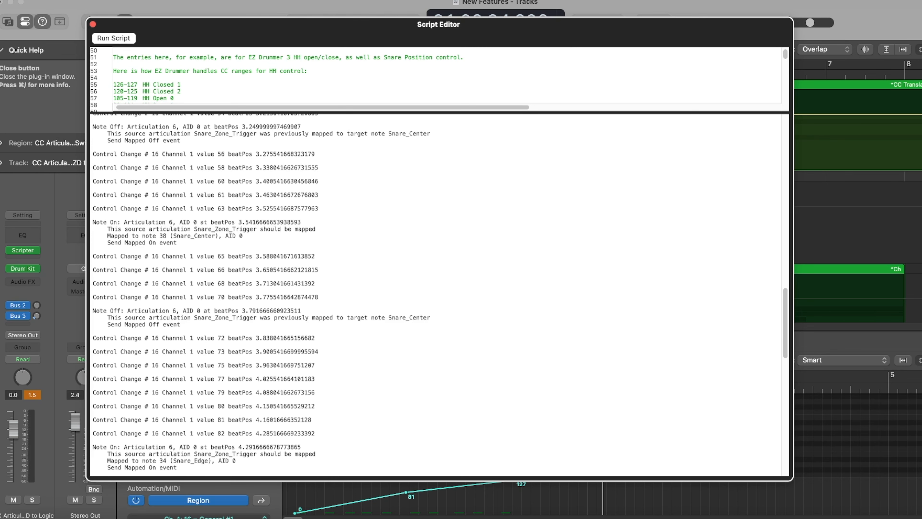
pyautogui.click(93, 24)
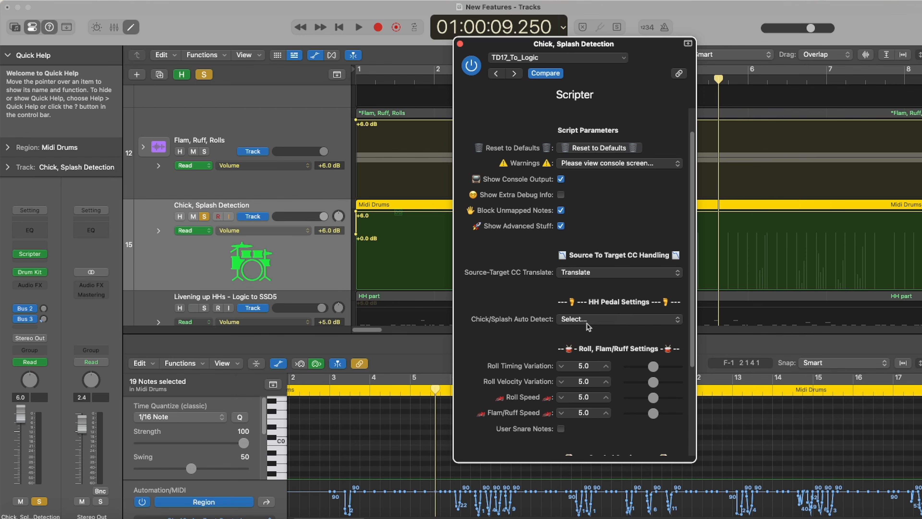
# Set Chick/Splash Auto Detect to Both and HH MIDI Channel to 10, and view the Pedal Closed Target Note choices
pyautogui.click(614, 323)
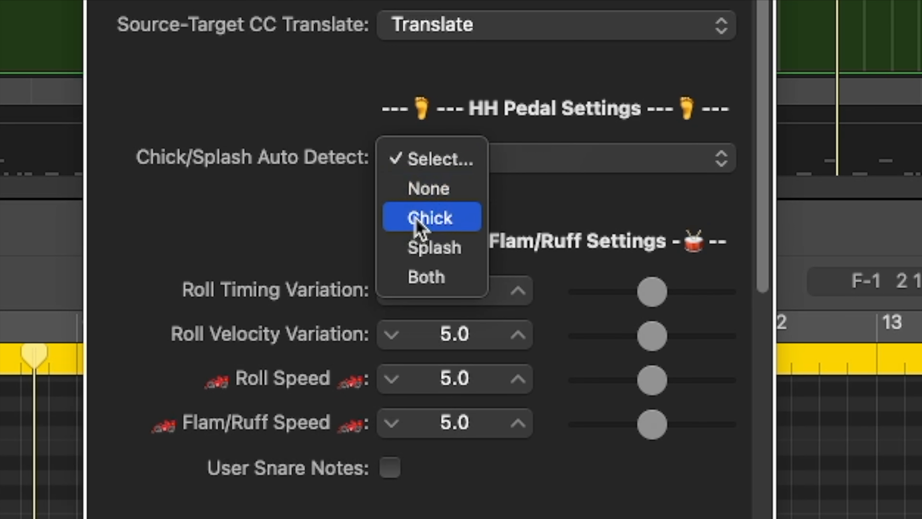
pyautogui.click(438, 280)
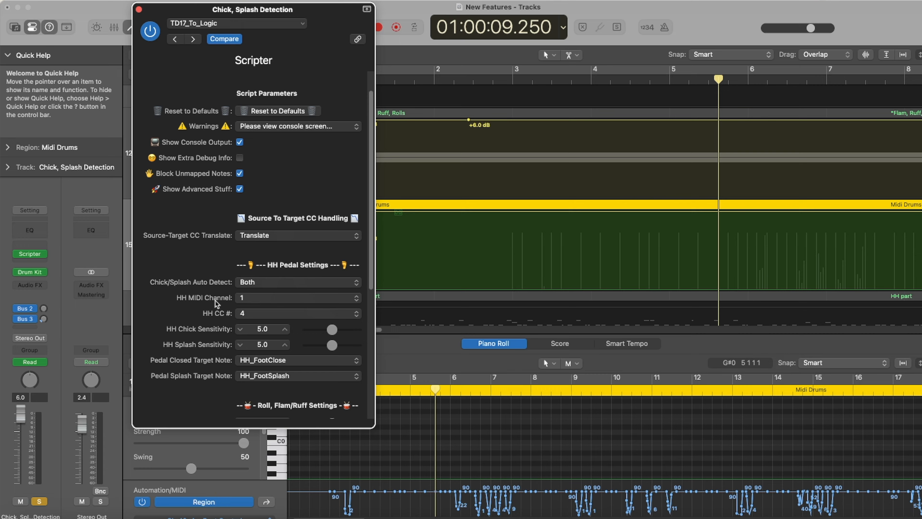
pyautogui.click(243, 300)
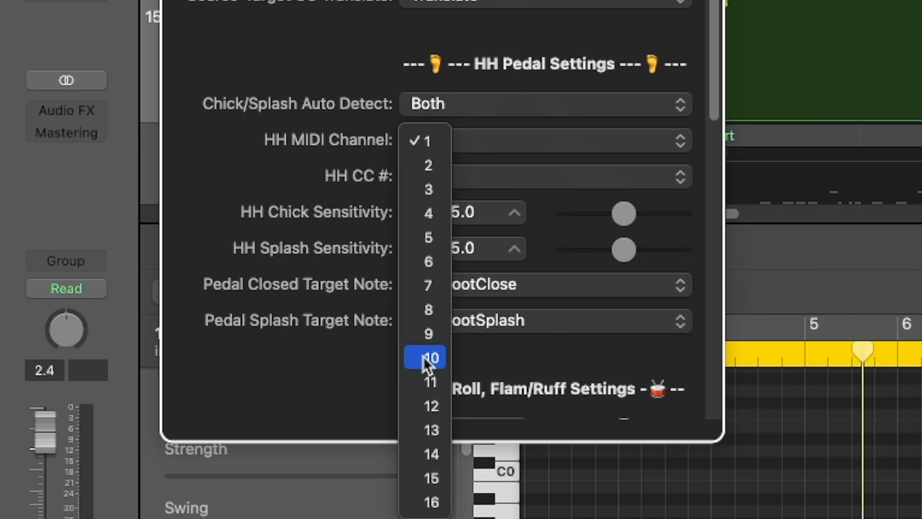
pyautogui.click(427, 365)
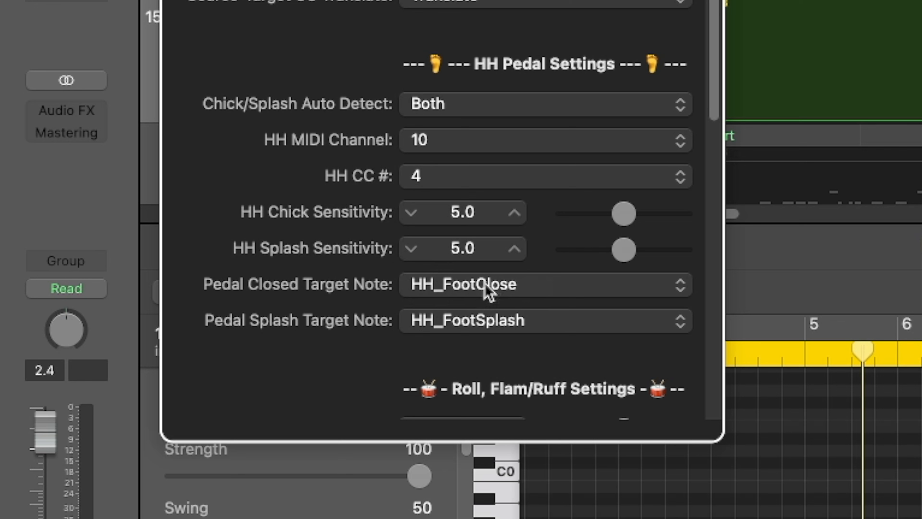
pyautogui.click(500, 291)
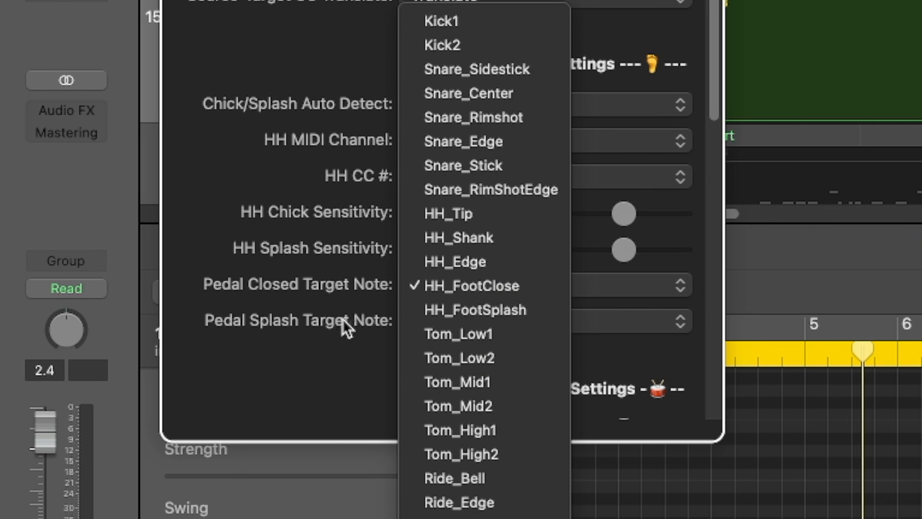
pyautogui.click(278, 355)
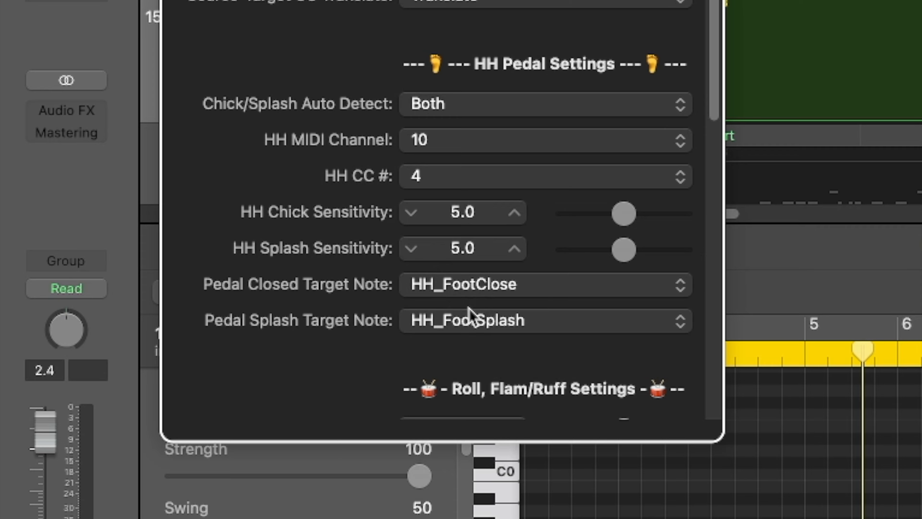
# Examine the HH_PEDAL_CLOSED_NOTE_DEFAULT and HH_PEDAL_SPLASH_NOTE_DEFAULT variables in the script, and close the Script Editor
pyautogui.scroll(3, 435, 218)
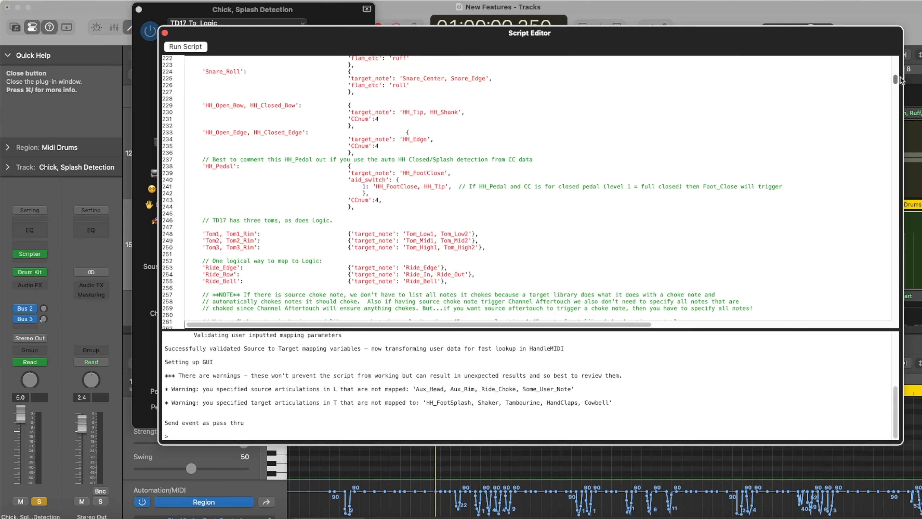
pyautogui.scroll(-10, 900, 84)
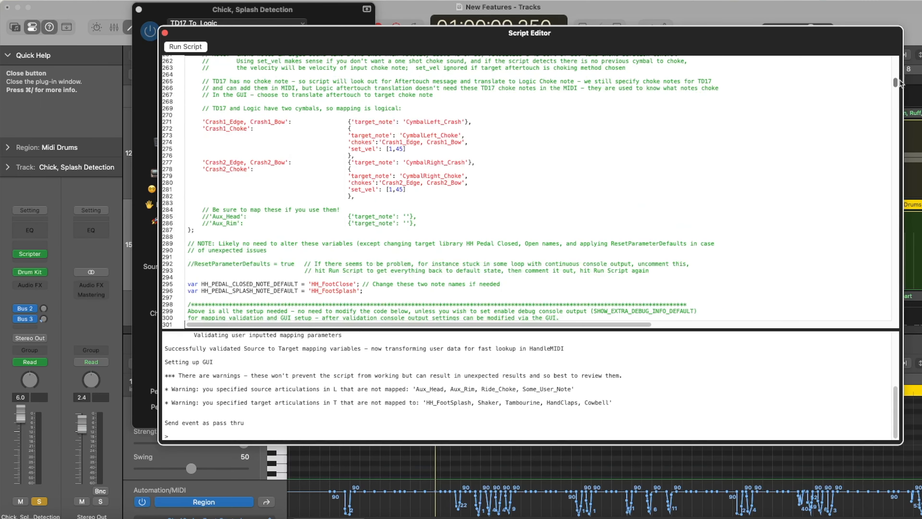
pyautogui.scroll(5, 899, 84)
pyautogui.moveTo(364, 203); pyautogui.dragTo(237, 196)
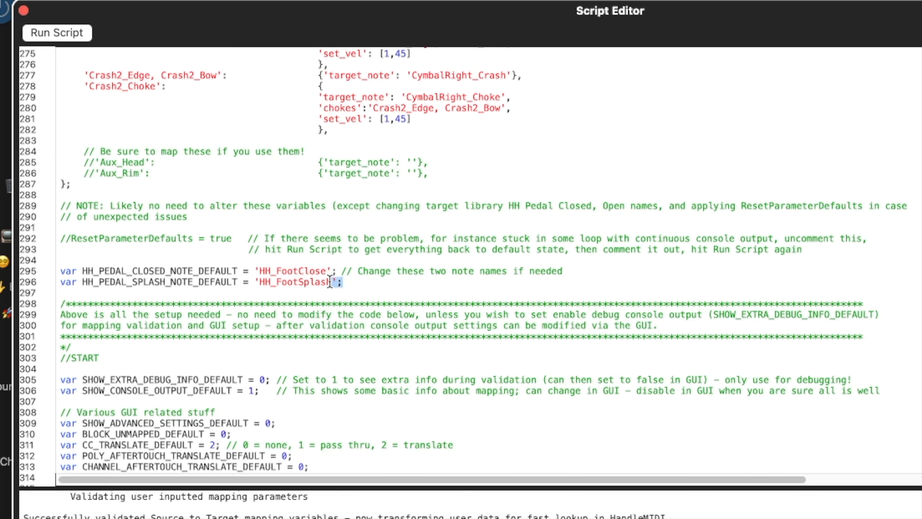
pyautogui.moveTo(140, 272); pyautogui.dragTo(56, 272)
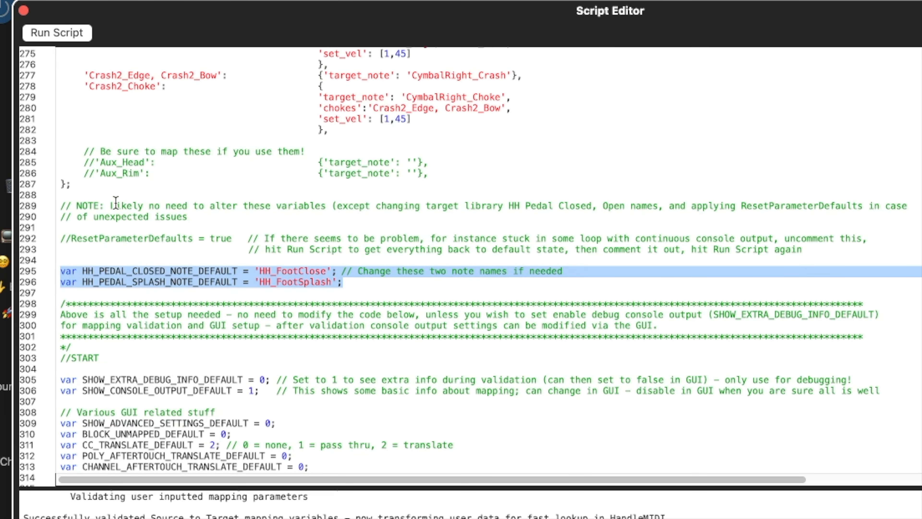
pyautogui.doubleClick(301, 271)
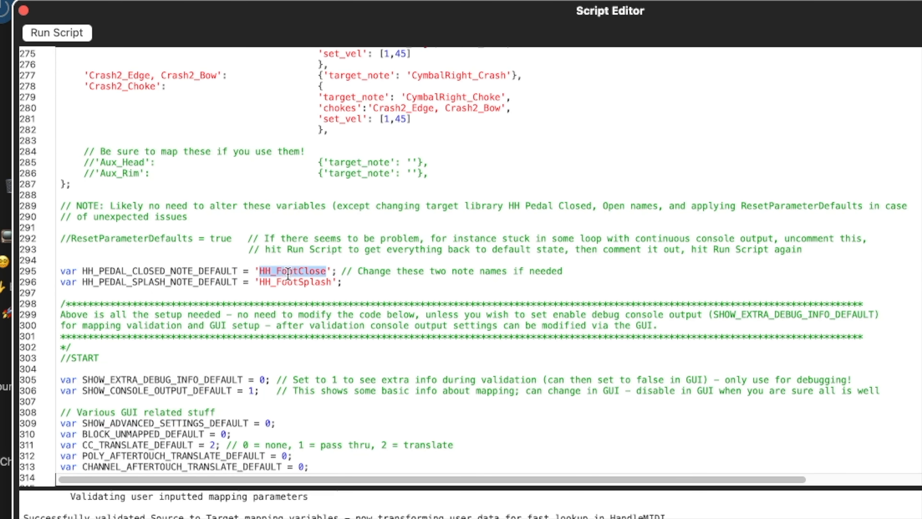
pyautogui.click(308, 271)
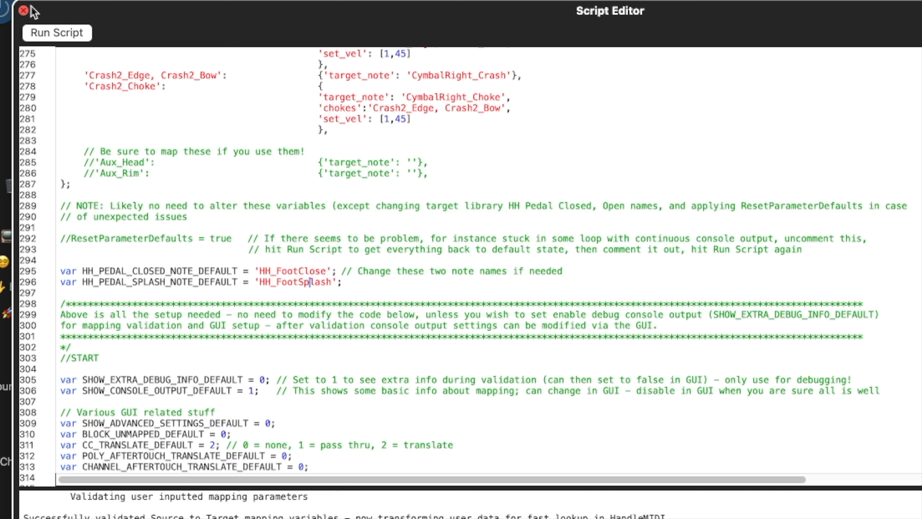
pyautogui.click(24, 11)
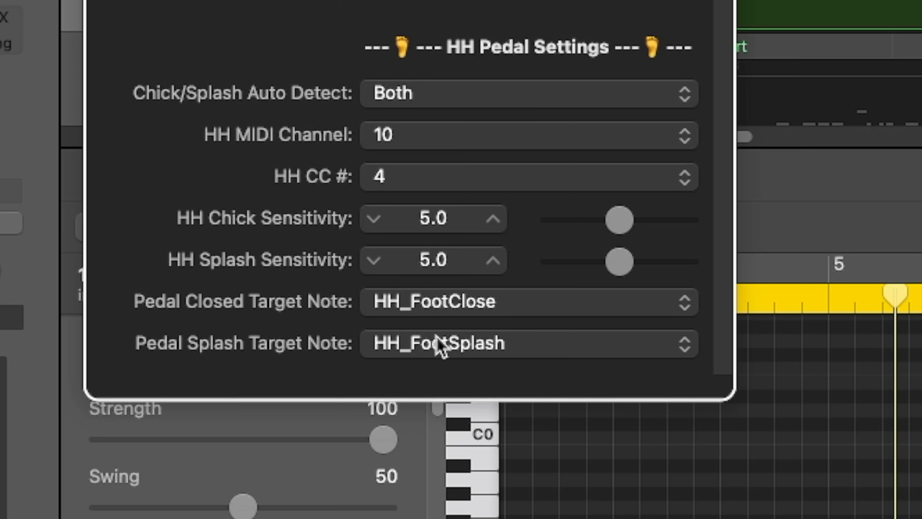
# Open the script in the editor, play the Midi Drums region, and find an automatic HH Pedal SPLASH detection in the console output
pyautogui.press('super+w')
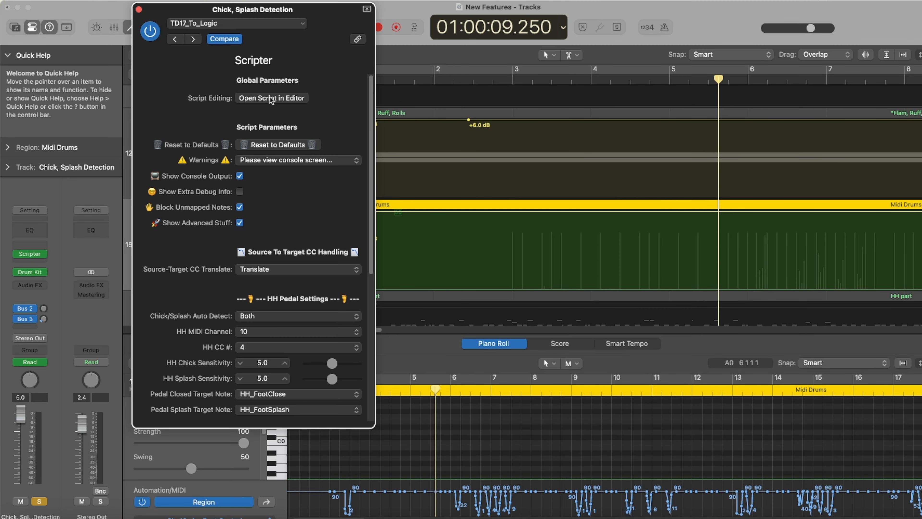
pyautogui.click(271, 98)
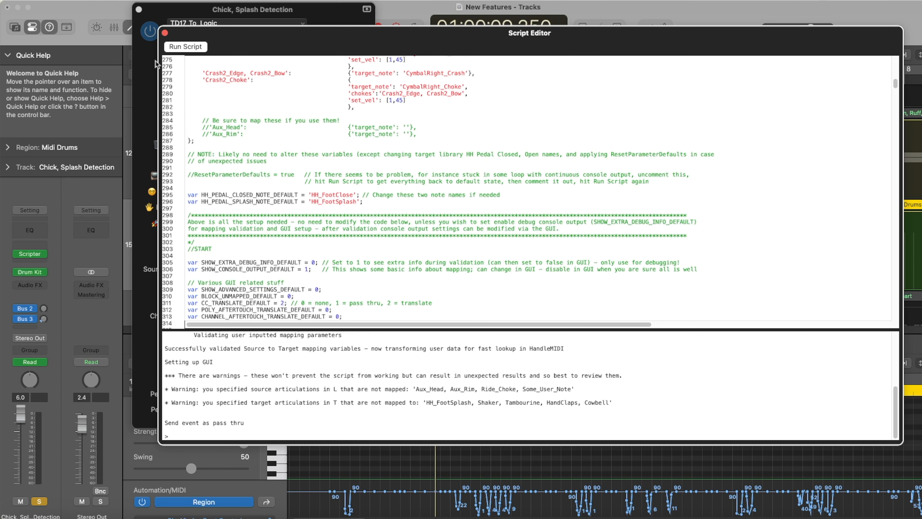
pyautogui.click(359, 30)
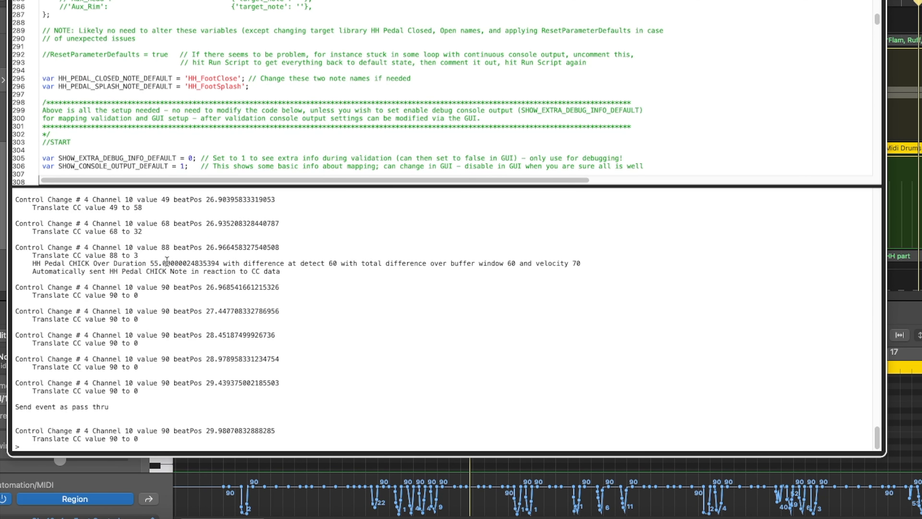
pyautogui.scroll(10, 239, 268)
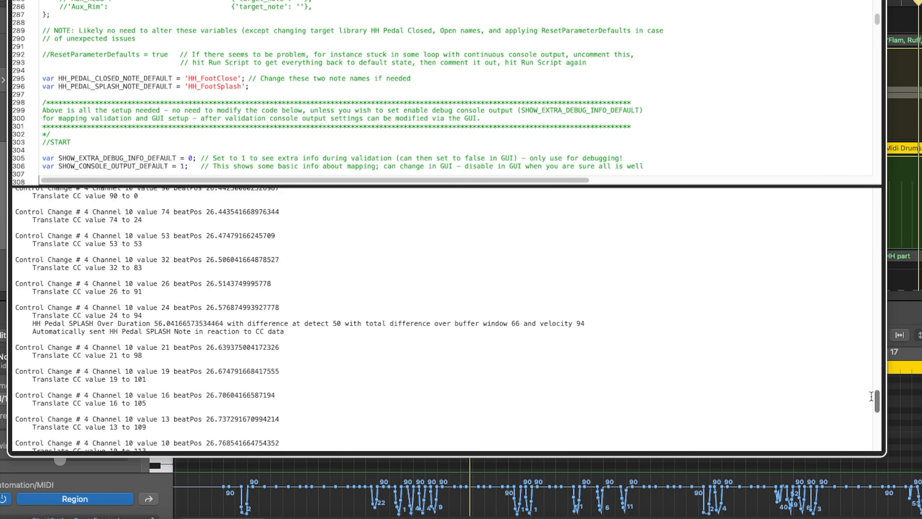
pyautogui.moveTo(146, 332); pyautogui.dragTo(288, 325)
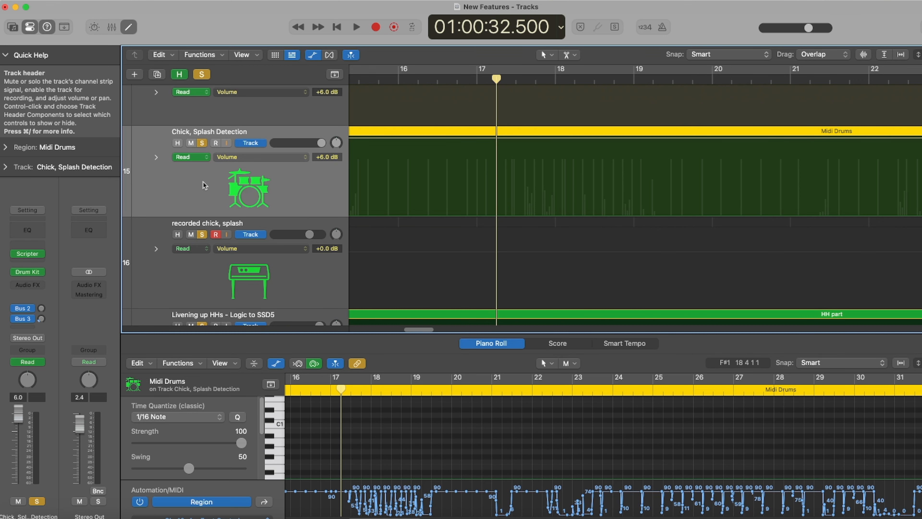
# Arm the "recorded chick, splash" track and start recording the auto-detected hi-hat notes
pyautogui.click(216, 235)
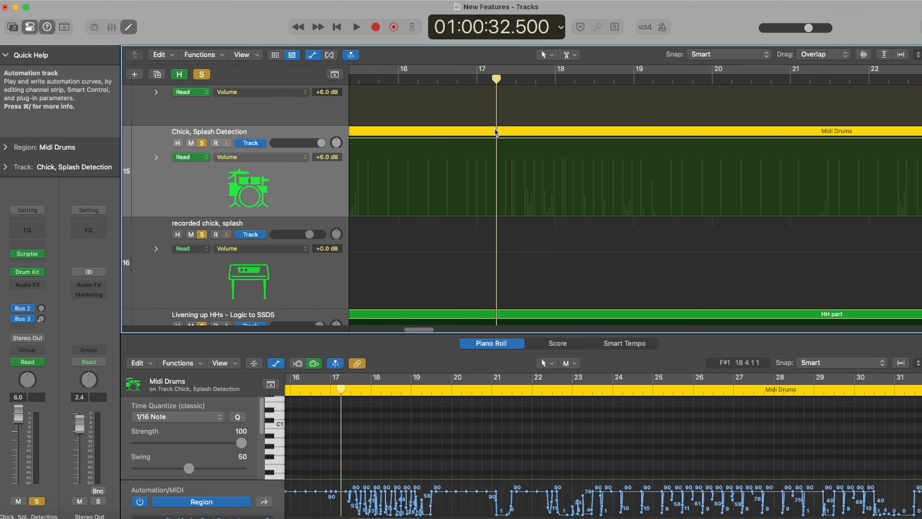
pyautogui.click(376, 27)
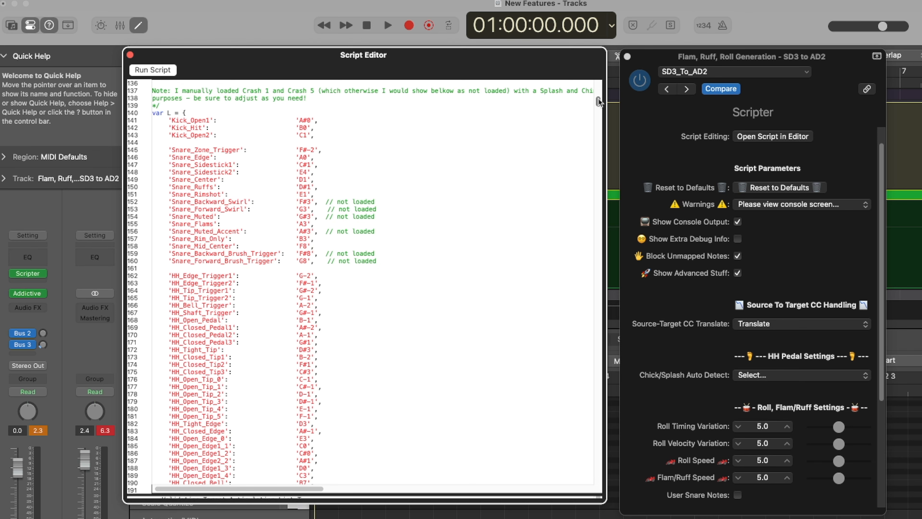
# Find the Snare_Ruffs and Snare_Flams source notes in the L articulation list of the SD3_To_AD2 script
pyautogui.scroll(5, 600, 102)
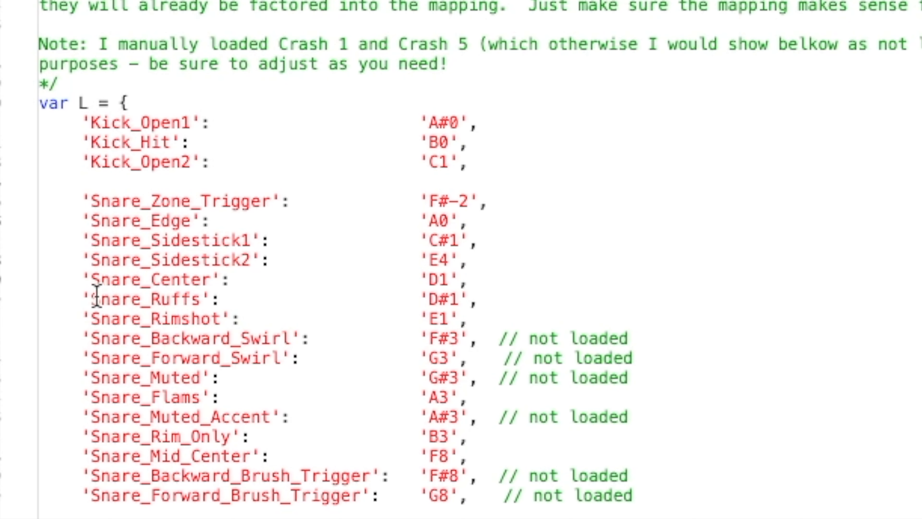
pyautogui.moveTo(90, 298); pyautogui.dragTo(199, 290)
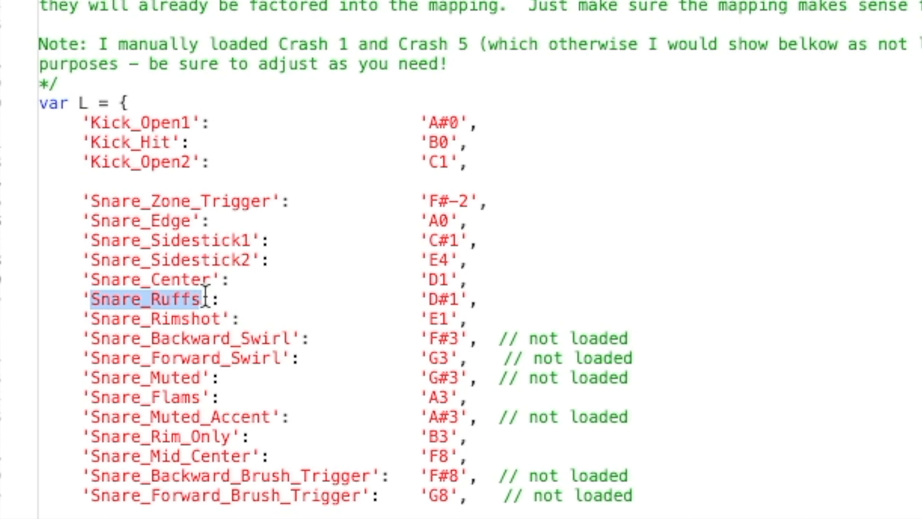
pyautogui.moveTo(91, 396); pyautogui.dragTo(200, 391)
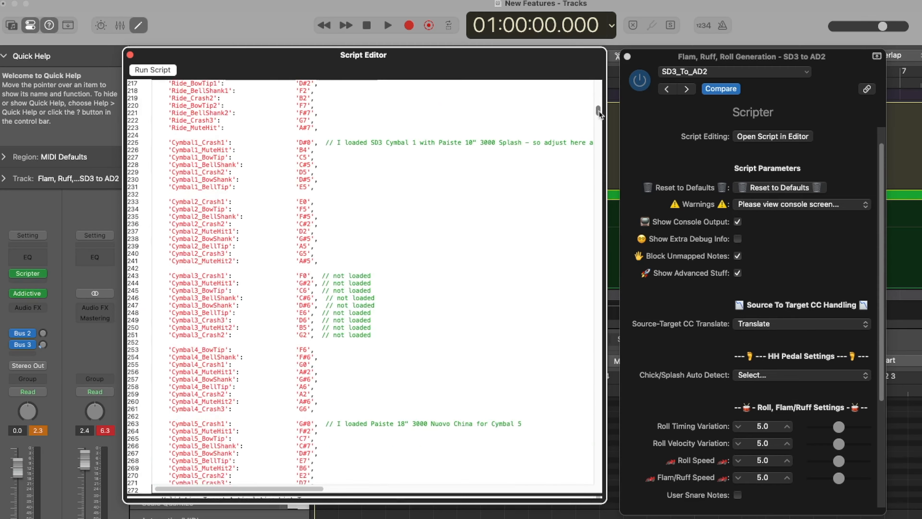
# Review the Snare_Roll user note in the UN variable and the snare articulations in target list T
pyautogui.moveTo(599, 111); pyautogui.dragTo(599, 114)
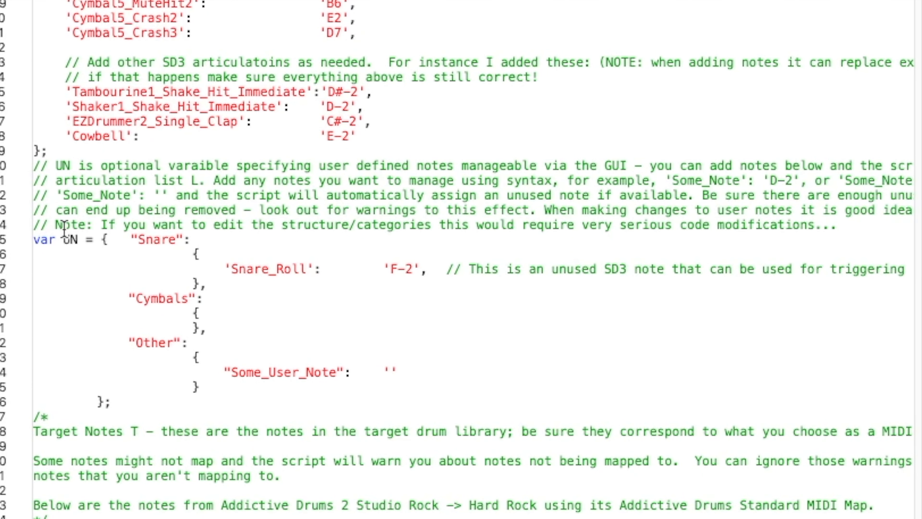
pyautogui.doubleClick(65, 239)
pyautogui.click(255, 268)
pyautogui.moveTo(388, 269); pyautogui.dragTo(414, 269)
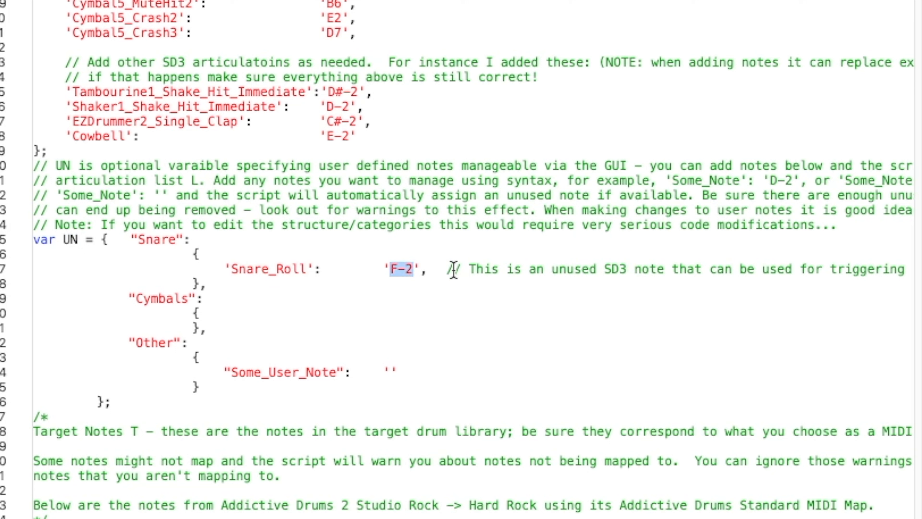
pyautogui.press('BackSpace')
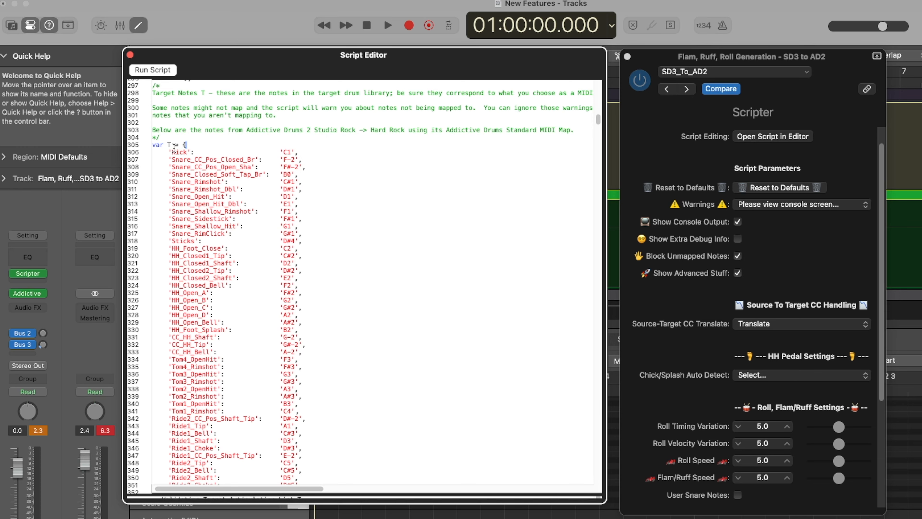
pyautogui.moveTo(164, 173); pyautogui.dragTo(248, 233)
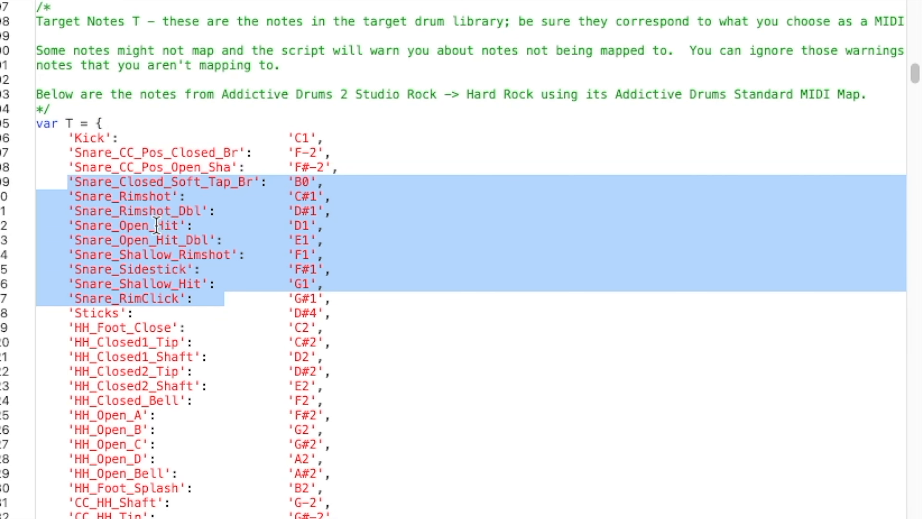
pyautogui.click(135, 226)
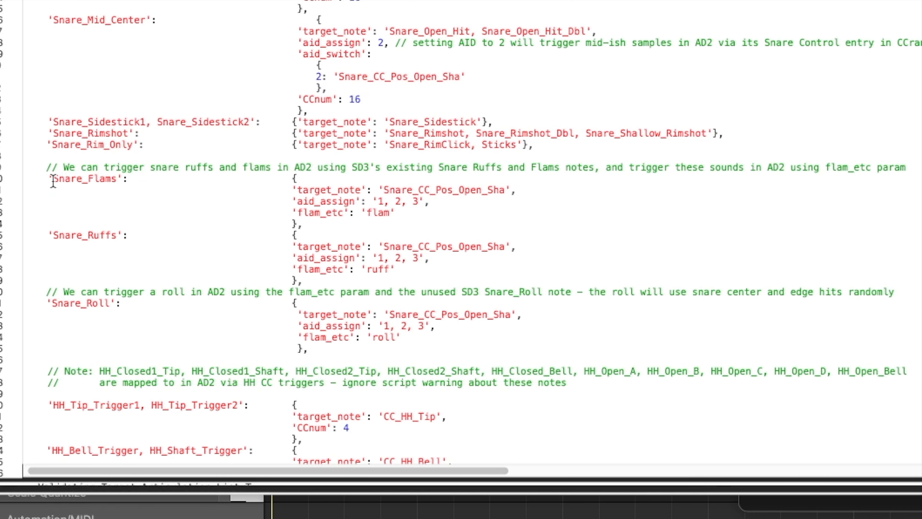
# Examine the Snare_Flams mapping entry and its flam_etc parameter set to 'flam'
pyautogui.moveTo(54, 179); pyautogui.dragTo(119, 178)
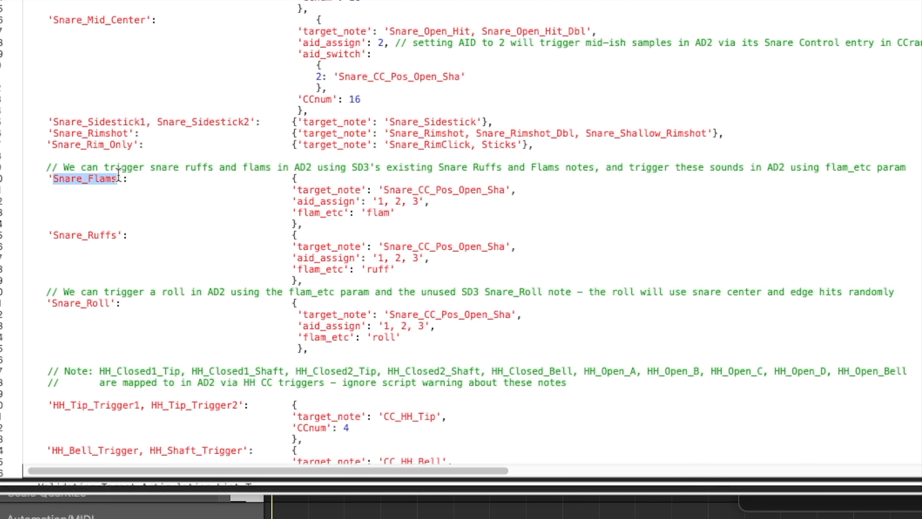
pyautogui.click(295, 216)
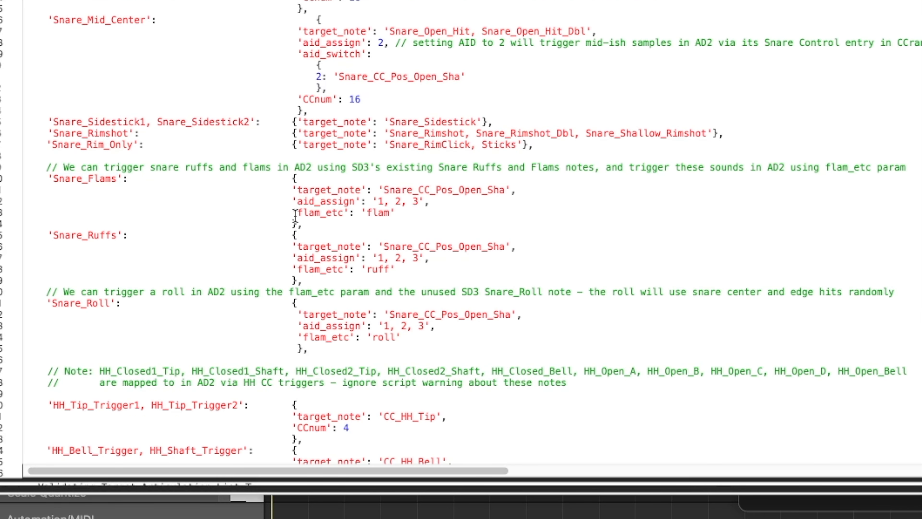
pyautogui.moveTo(293, 213); pyautogui.dragTo(348, 206)
pyautogui.click(381, 210)
# Examine the Snare_Ruffs mapping entry, including its flam_etc 'ruff' parameter and its target note
pyautogui.tripleClick(69, 235)
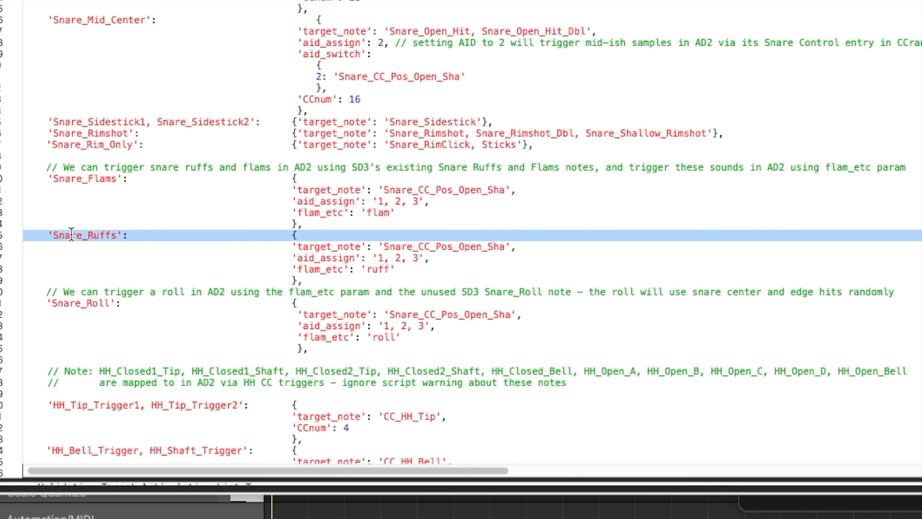
pyautogui.click(73, 236)
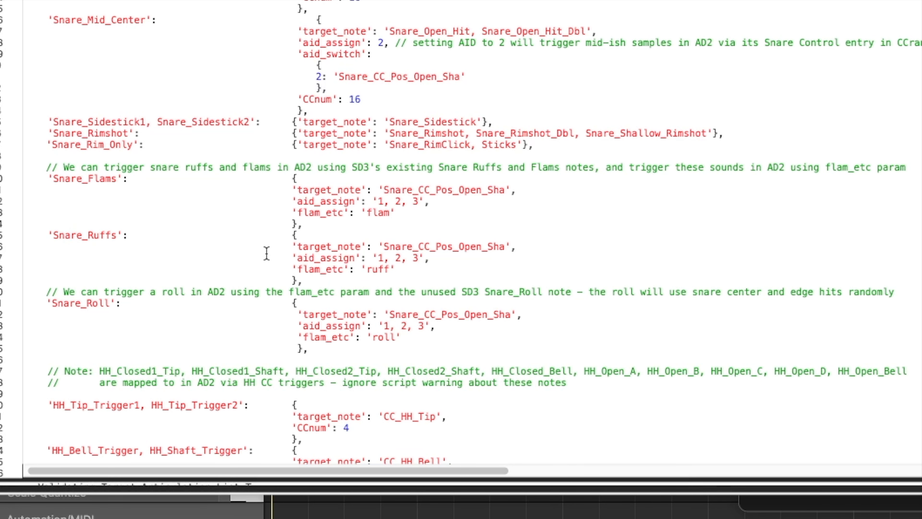
pyautogui.moveTo(292, 269); pyautogui.dragTo(340, 269)
pyautogui.moveTo(360, 269); pyautogui.dragTo(395, 269)
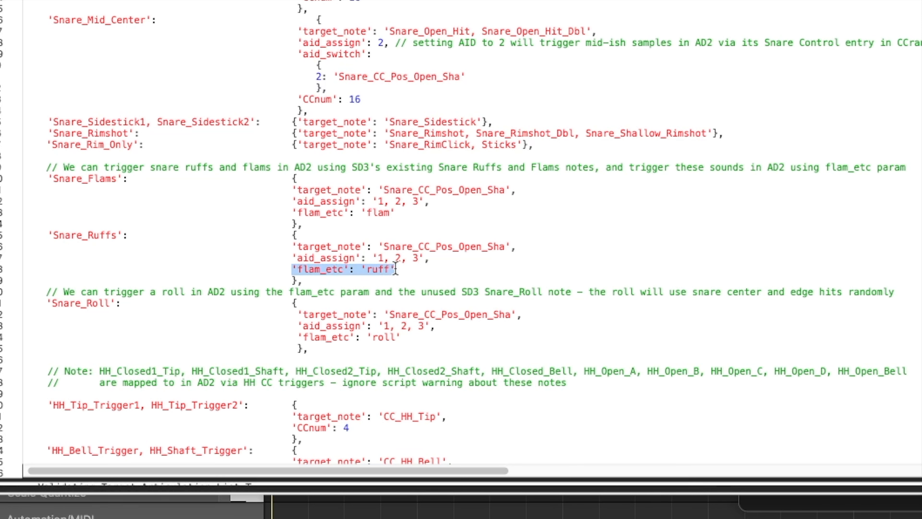
pyautogui.click(414, 248)
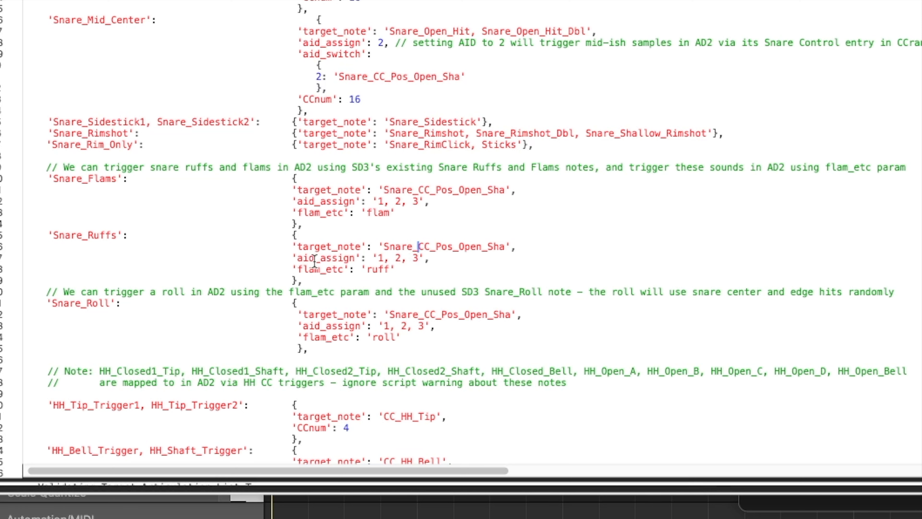
# Check the aid_assign '1, 2, 3' line of Snare_Ruffs and the flam_etc 'roll' parameter of Snare_Roll
pyautogui.moveTo(293, 260); pyautogui.dragTo(443, 258)
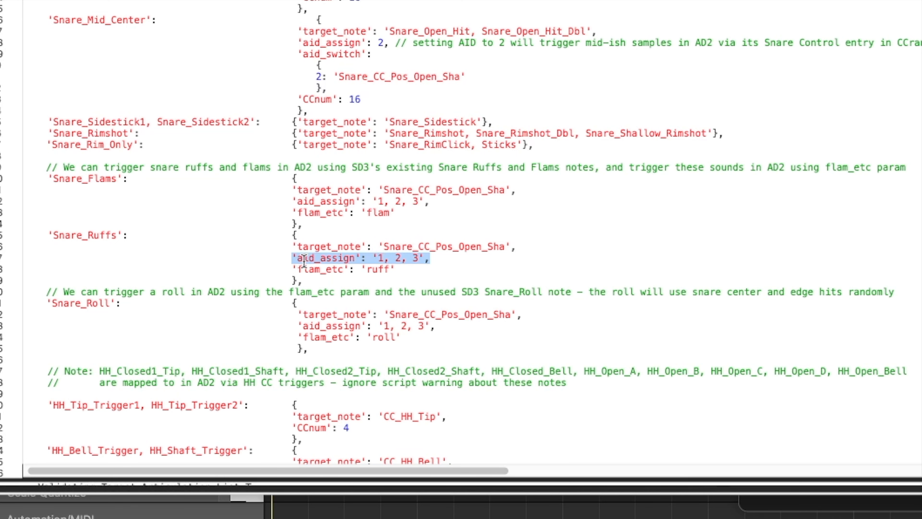
pyautogui.click(344, 260)
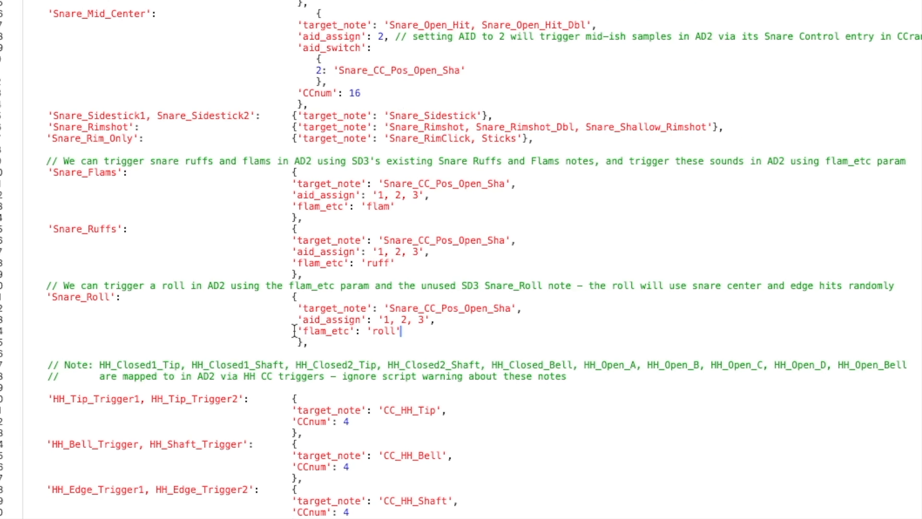
pyautogui.moveTo(299, 329); pyautogui.dragTo(420, 330)
pyautogui.click(390, 330)
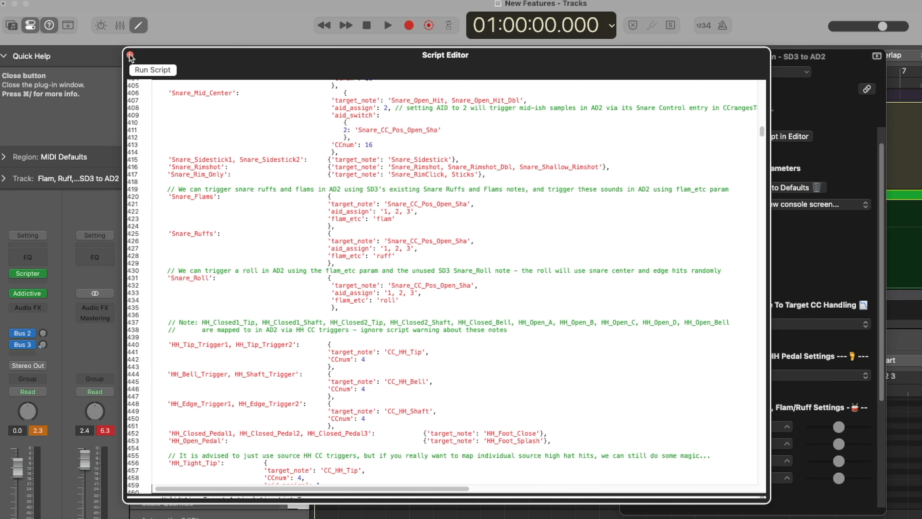
# Close the Script Editor and play back the Flam, Ruff, Roll Generation region on the SD3 to AD2 track, and stop
pyautogui.click(131, 56)
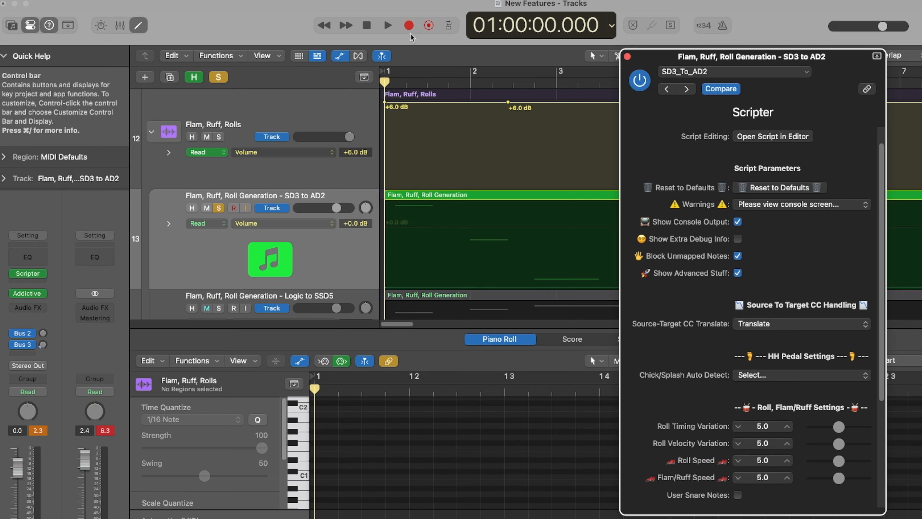
pyautogui.click(387, 26)
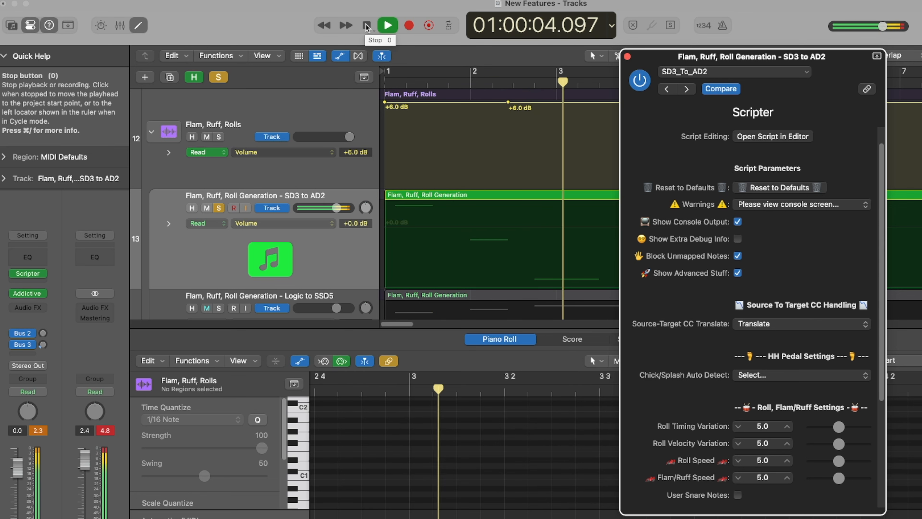
pyautogui.click(366, 26)
# In the Roll, Flam/Ruff Settings, set Roll Speed to 0.4 and Roll Timing Variation to 9.4
pyautogui.scroll(-3, 791, 387)
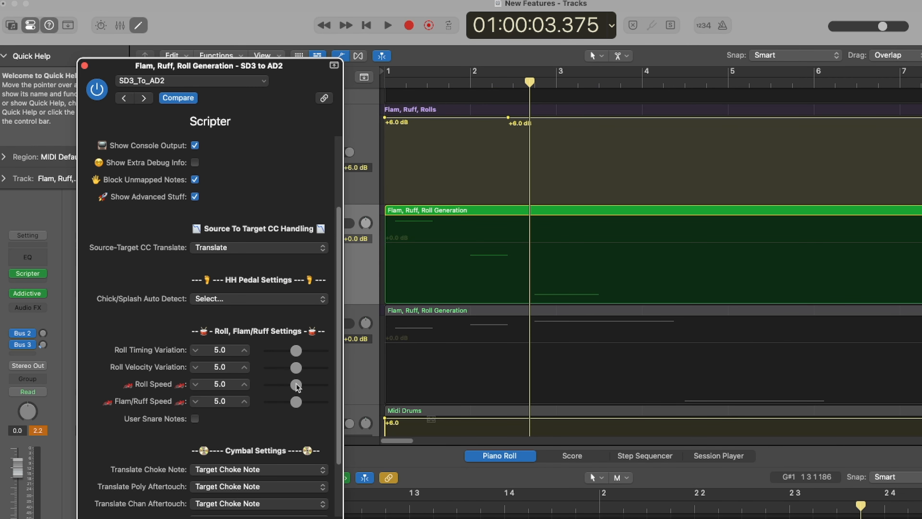
pyautogui.moveTo(297, 387); pyautogui.dragTo(272, 385)
pyautogui.moveTo(297, 351); pyautogui.dragTo(319, 351)
pyautogui.moveTo(275, 385); pyautogui.dragTo(274, 384)
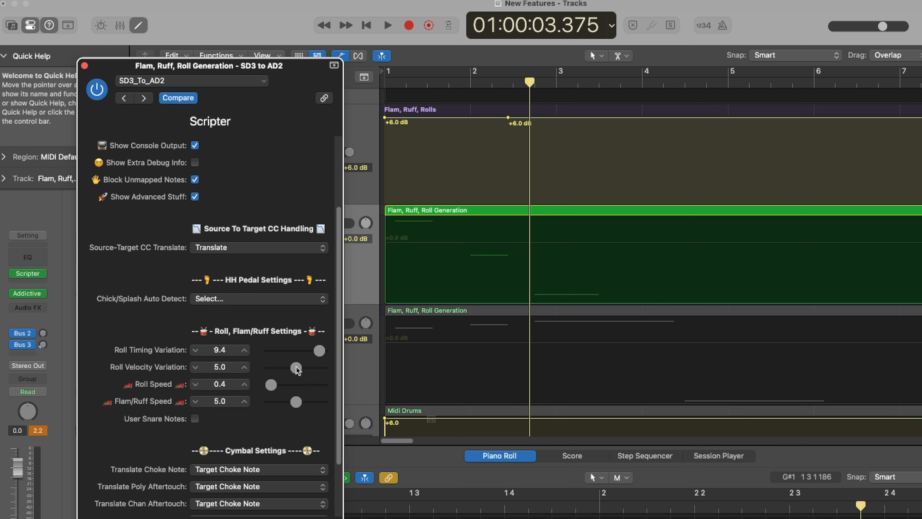
# Set Roll Velocity Variation to 9.6 in the Roll, Flam/Ruff Settings, then play back the roll and stop
pyautogui.moveTo(297, 369); pyautogui.dragTo(320, 368)
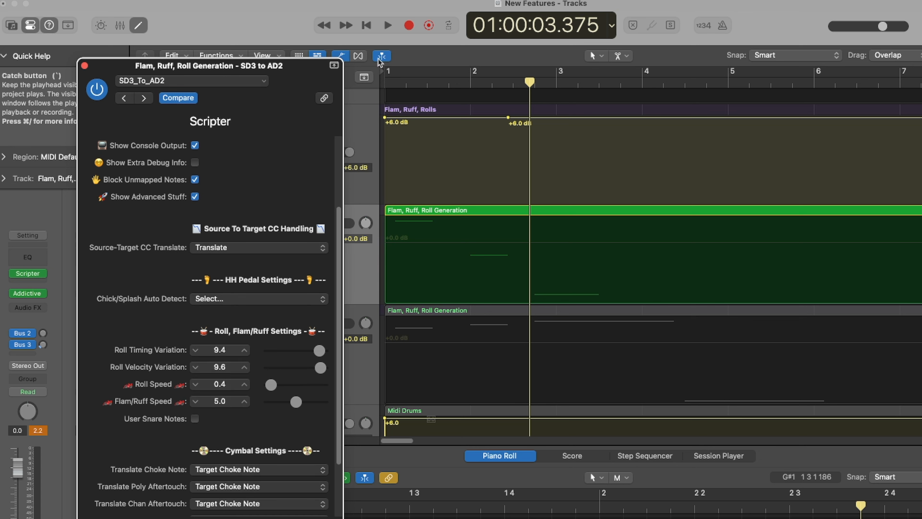
pyautogui.click(387, 29)
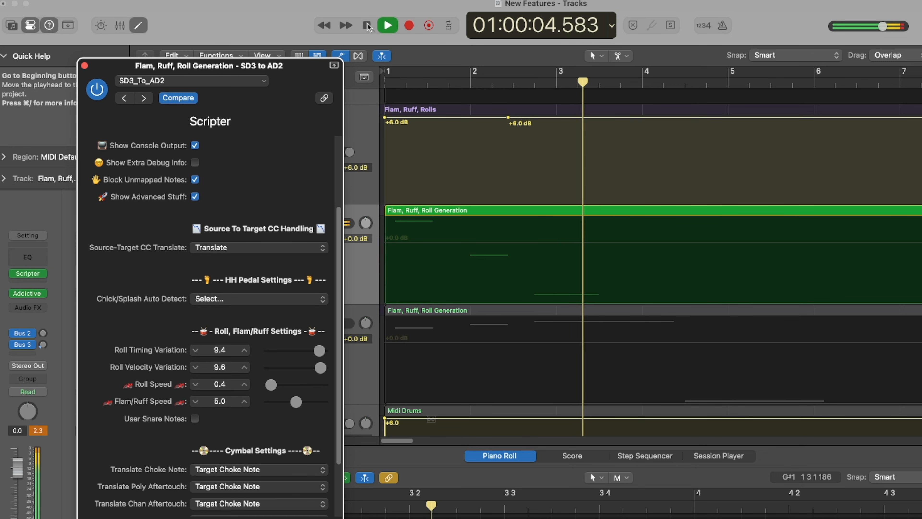
pyautogui.click(367, 25)
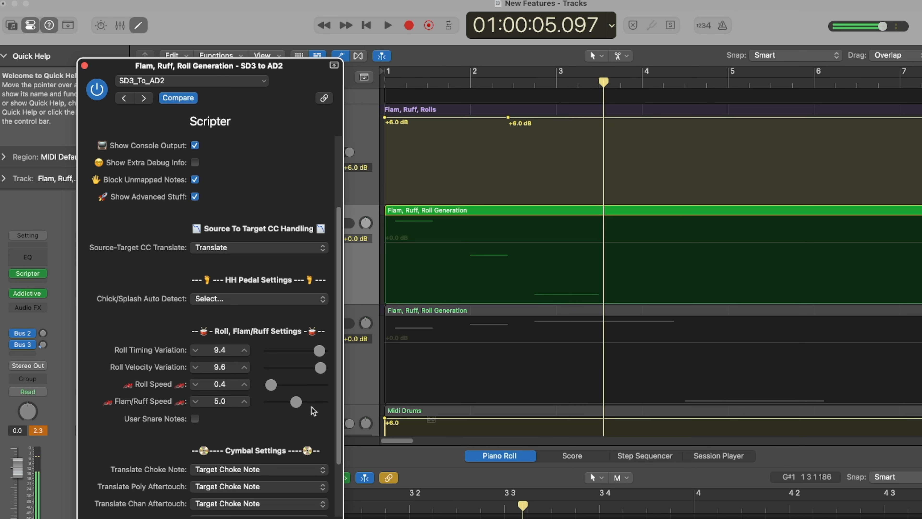
# Set Roll Speed to 9.4 in the Roll, Flam/Ruff Settings, play back the region again and stop
pyautogui.moveTo(271, 385); pyautogui.dragTo(320, 385)
pyautogui.click(387, 25)
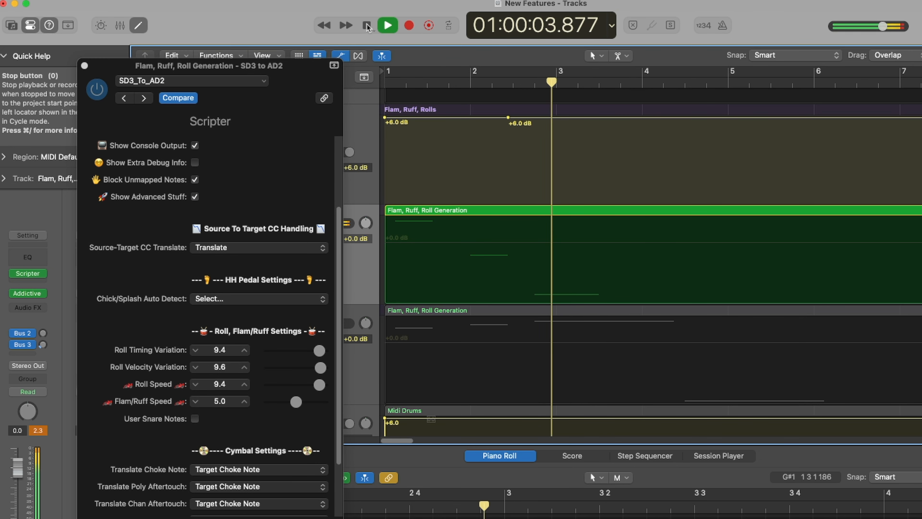
pyautogui.click(368, 26)
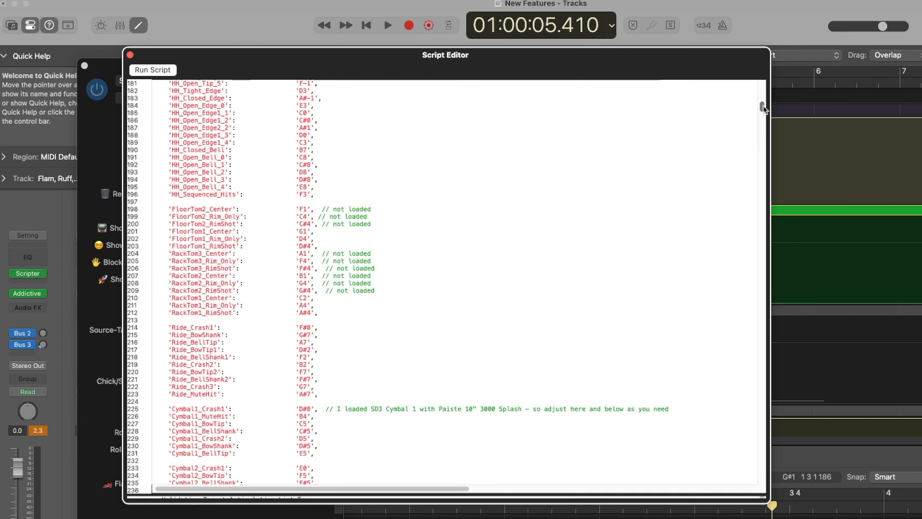
# Review the SD3 cymbal notes and added articulations in the script's note list, and close the Script Editor
pyautogui.moveTo(763, 113)
pyautogui.mouseDown()
pyautogui.moveTo(763, 91)
pyautogui.moveTo(764, 115)
pyautogui.mouseUp()
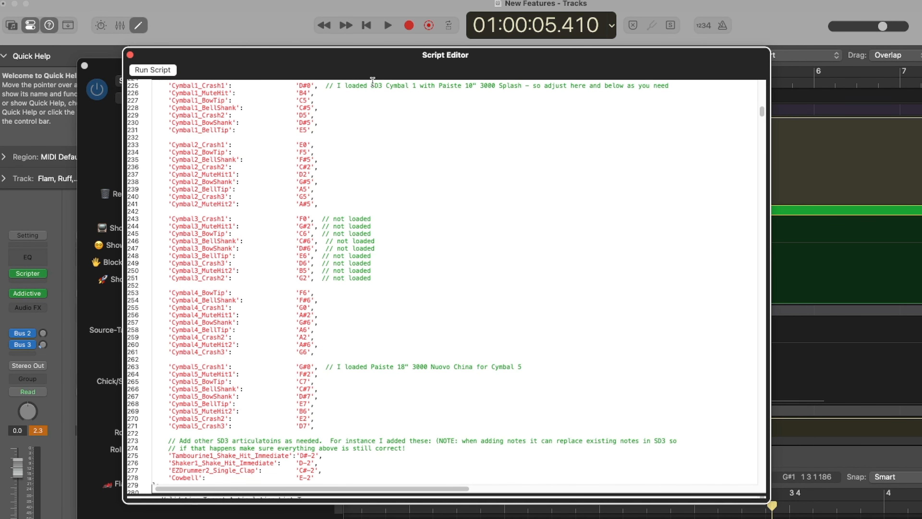
pyautogui.click(130, 55)
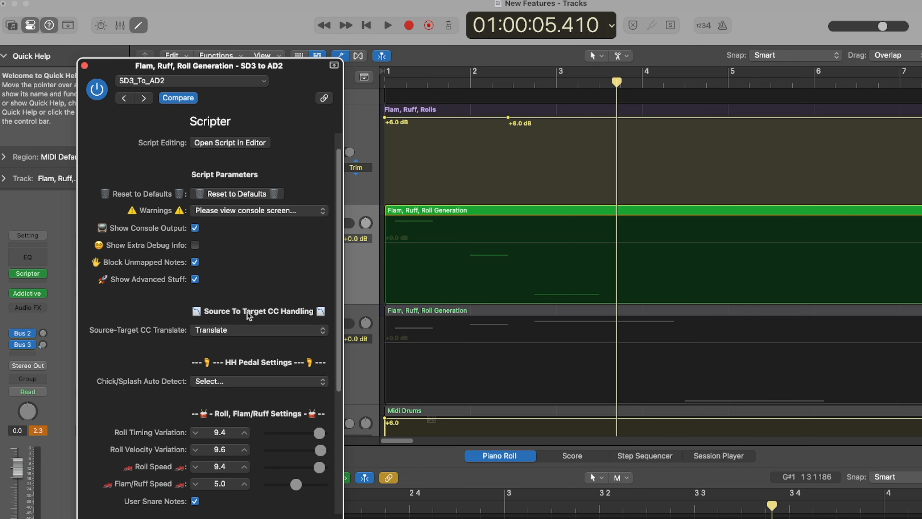
# Check the Attention options under User Snare Notes and choose C-2 as the Snare_Roll note
pyautogui.scroll(-5, 187, 421)
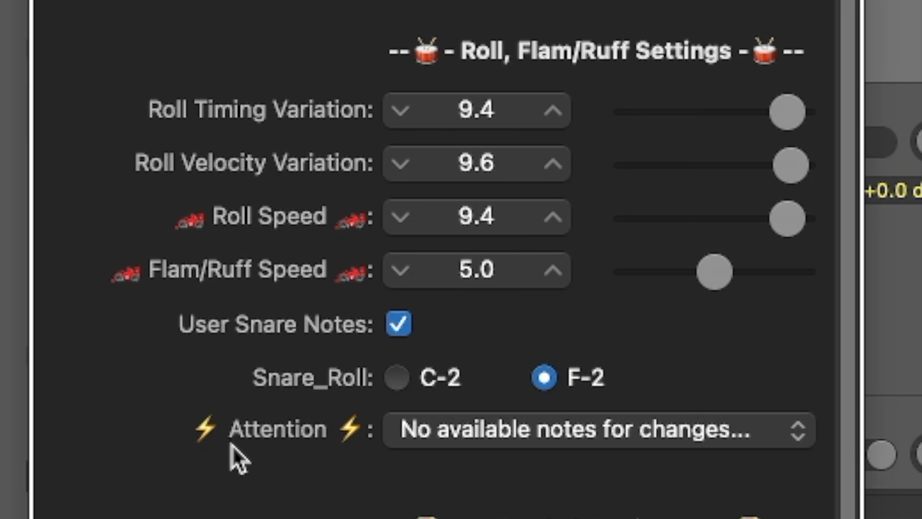
pyautogui.click(457, 444)
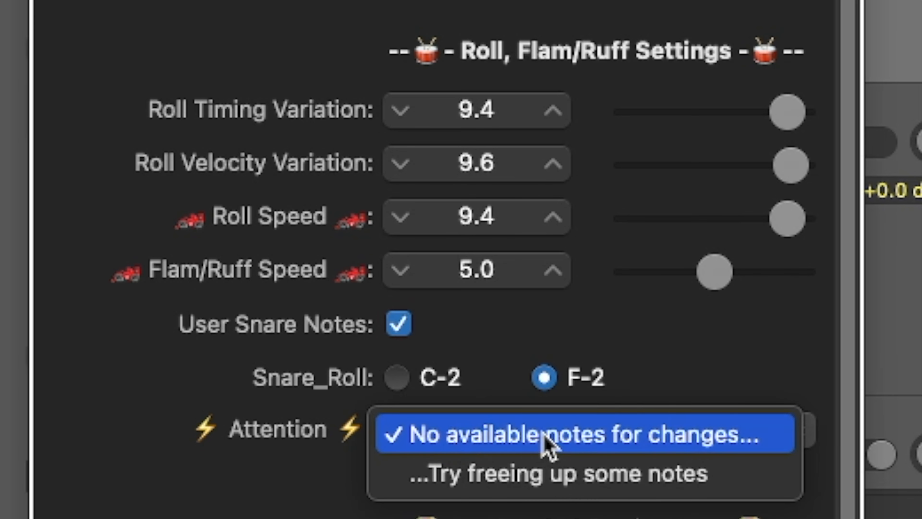
pyautogui.click(273, 506)
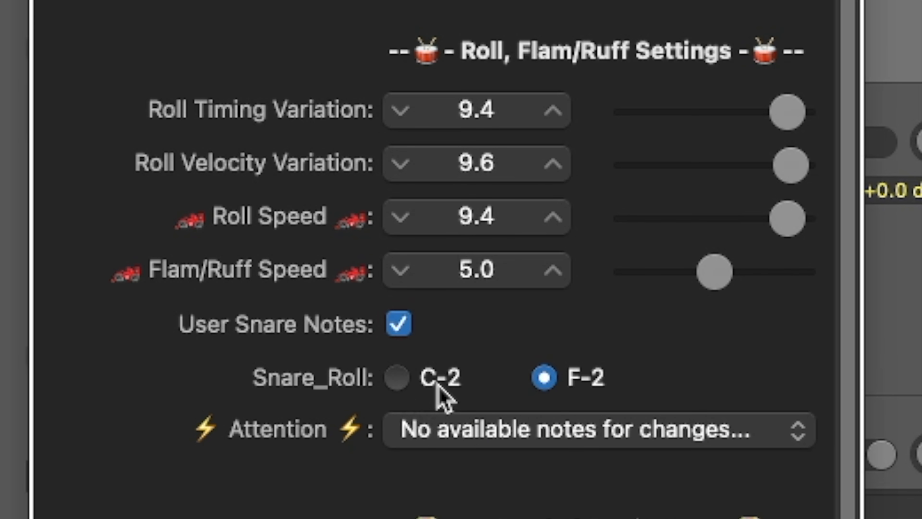
pyautogui.scroll(1, 800, 360)
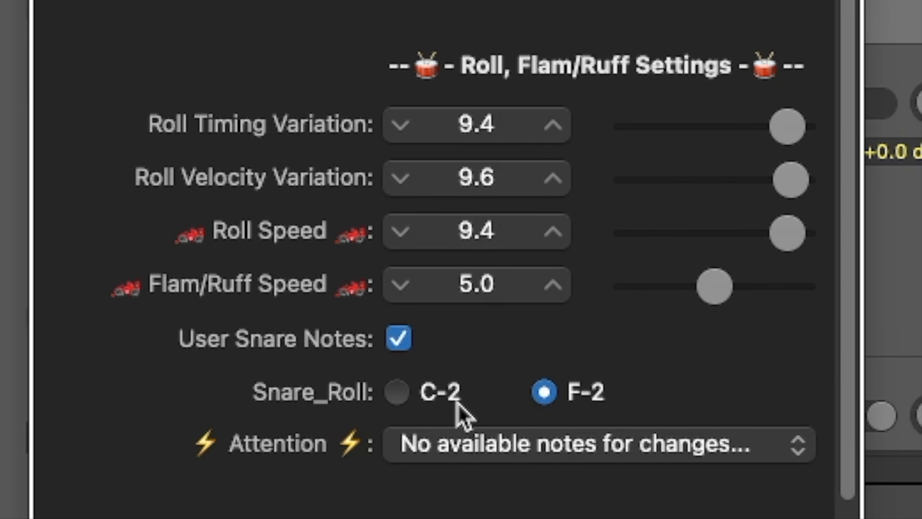
pyautogui.click(396, 400)
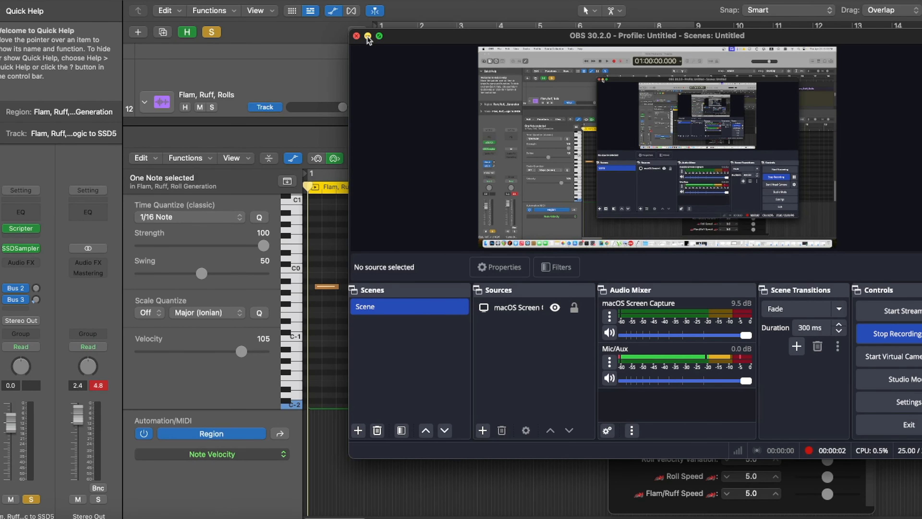
# Minimize the OBS window and open the LogicDrumsTo_SSD5 script of the Logic to SSD5 track in the Script Editor
pyautogui.click(368, 36)
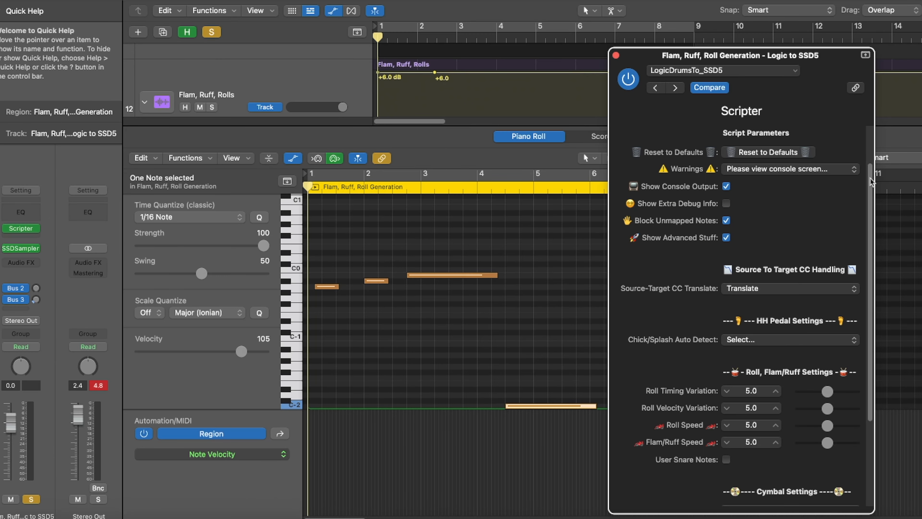
pyautogui.moveTo(872, 182); pyautogui.dragTo(877, 135)
pyautogui.click(793, 153)
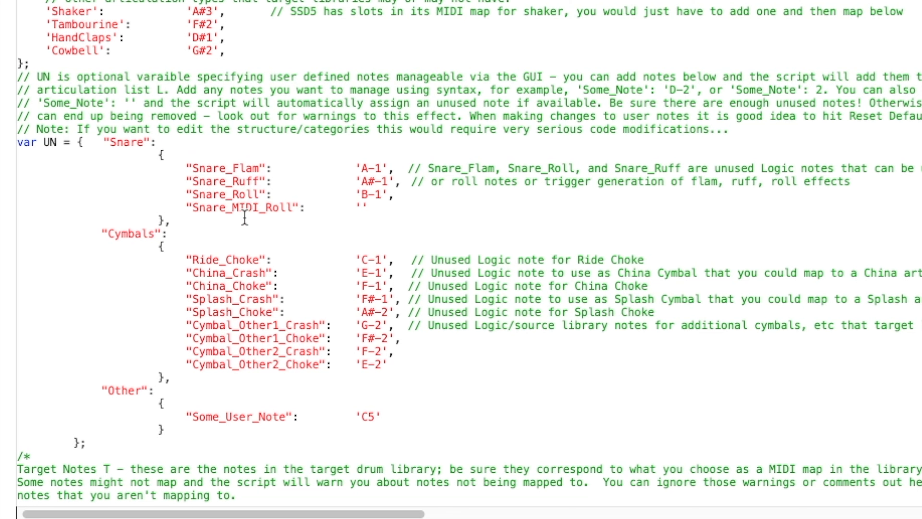
# Examine the Snare_MIDI_Roll user note in the UN variable and the Snare_Rolls note in the SSD5 target notes
pyautogui.moveTo(192, 205); pyautogui.dragTo(301, 207)
pyautogui.click(254, 241)
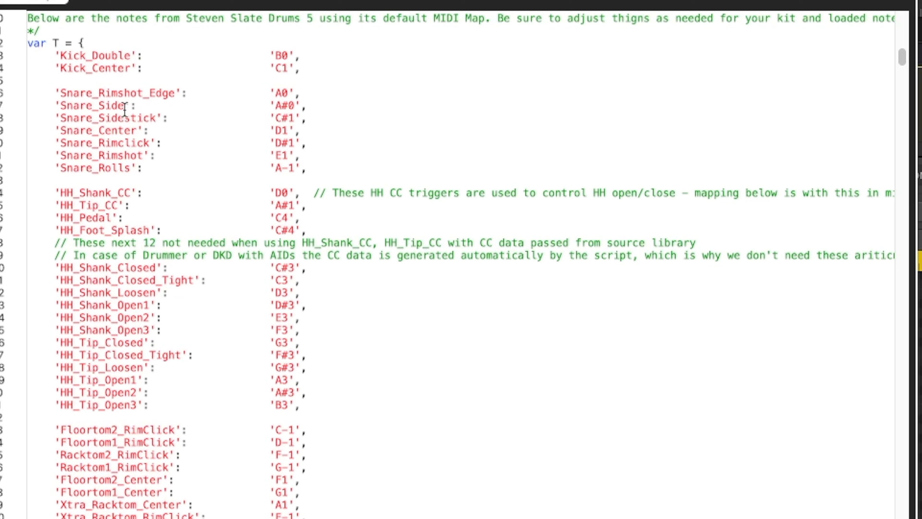
pyautogui.moveTo(60, 169); pyautogui.dragTo(134, 168)
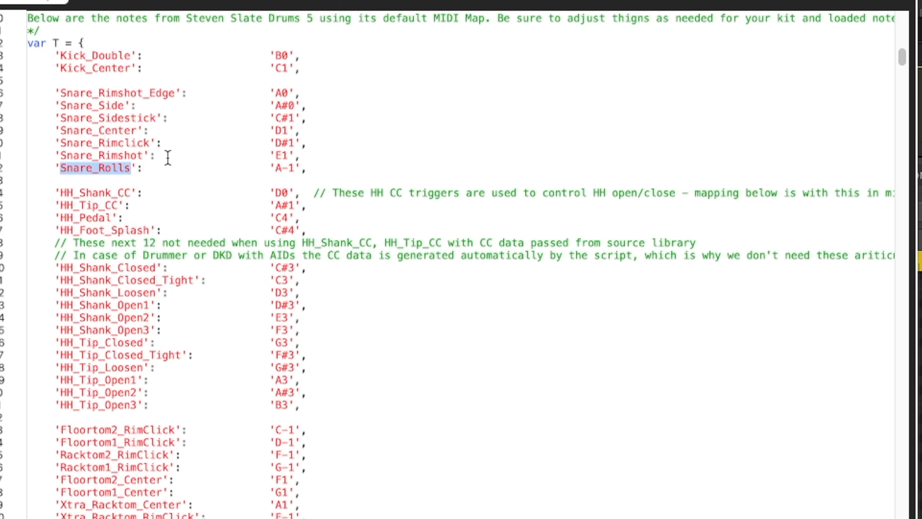
# Examine the target notes and flam_etc parameters of Snare_Flam and Snare_Ruff in the Drummer_to_Target mapping
pyautogui.moveTo(901, 58); pyautogui.dragTo(904, 80)
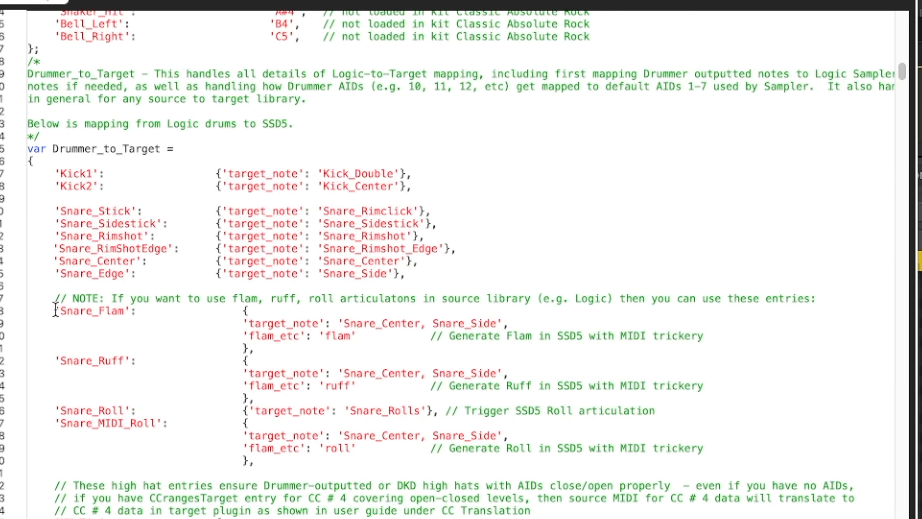
pyautogui.moveTo(242, 334); pyautogui.dragTo(377, 336)
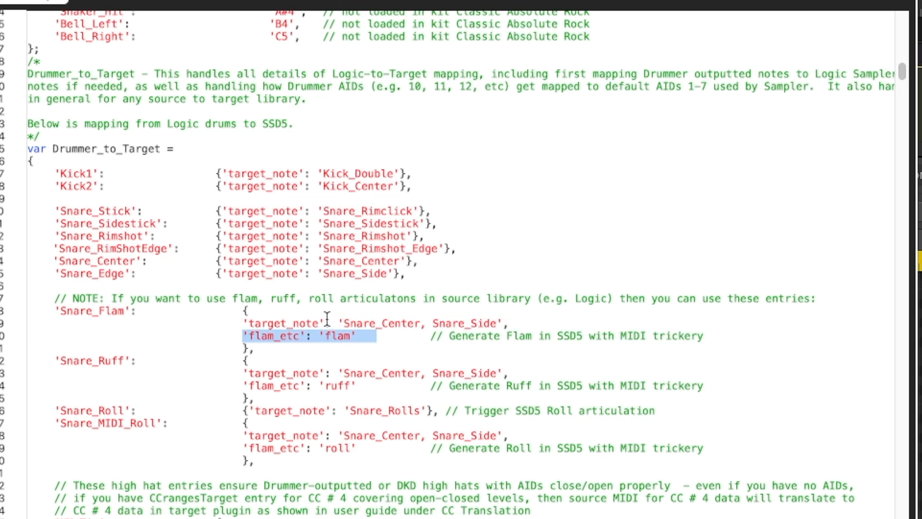
pyautogui.moveTo(55, 358); pyautogui.dragTo(144, 355)
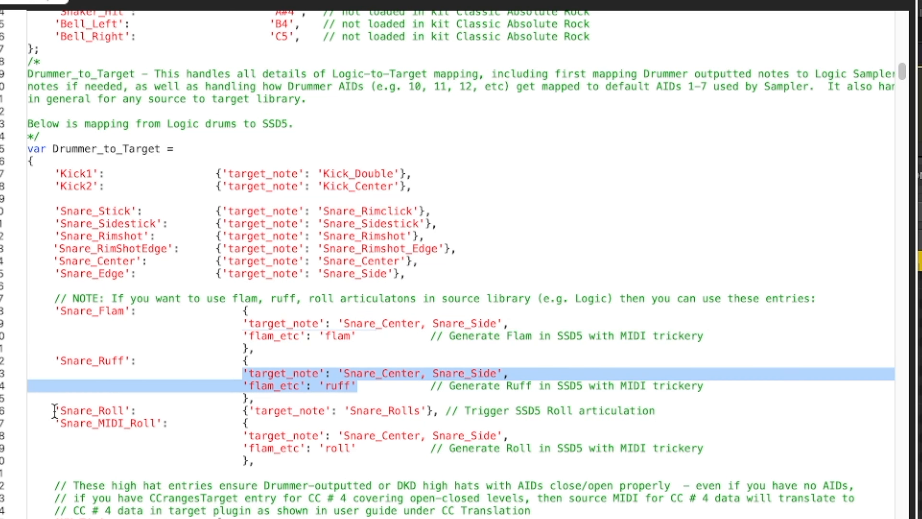
# Compare the Snare_Roll entry's Snare_Rolls target note with the flam_etc 'roll' parameter of Snare_MIDI_Roll
pyautogui.moveTo(50, 410); pyautogui.dragTo(336, 410)
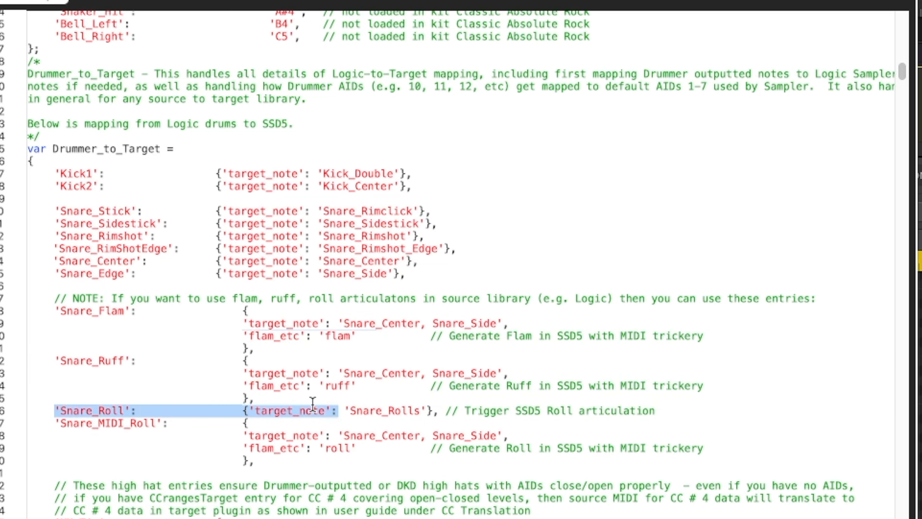
pyautogui.click(149, 422)
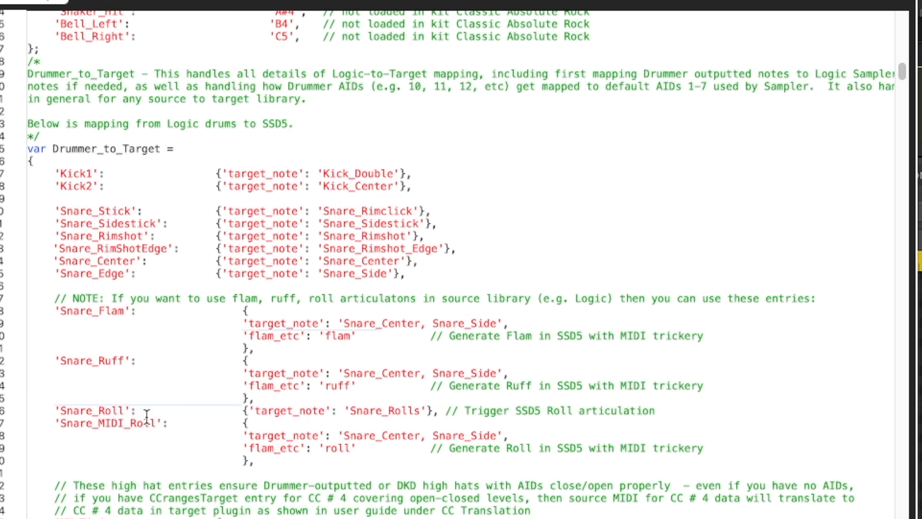
pyautogui.moveTo(350, 410); pyautogui.dragTo(421, 411)
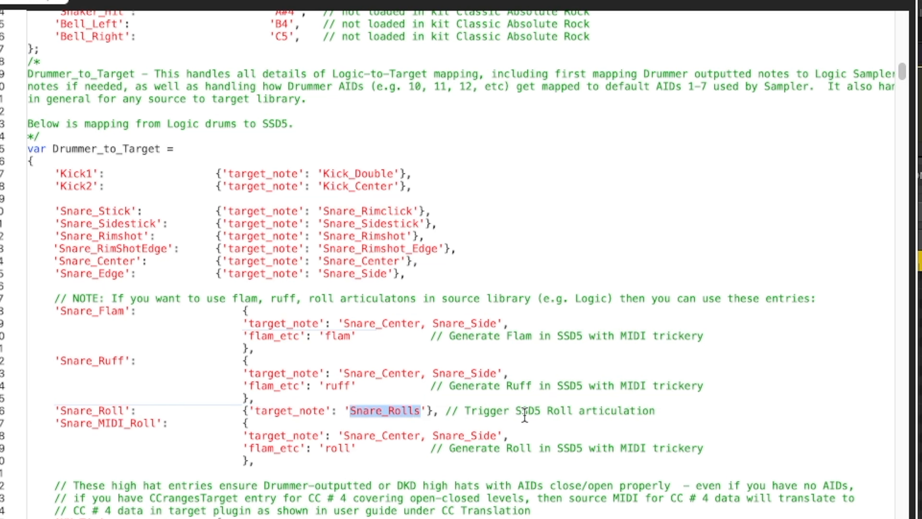
pyautogui.click(53, 419)
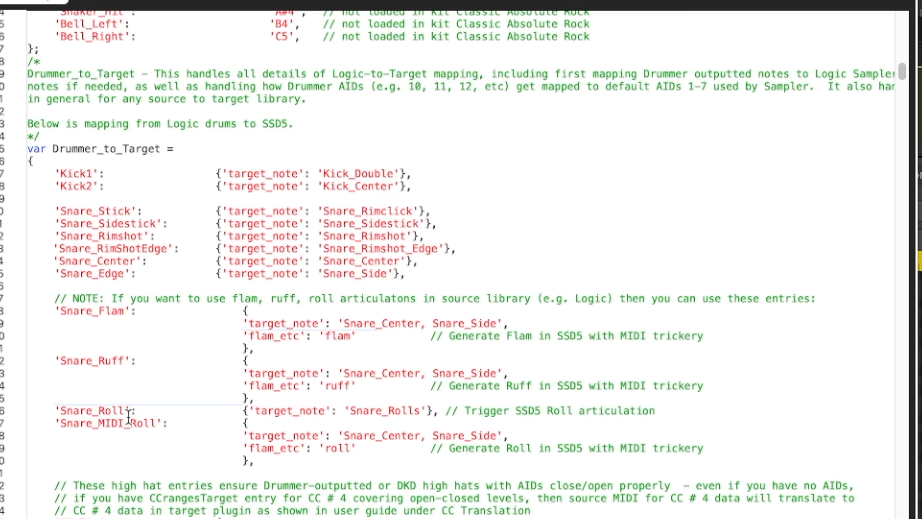
pyautogui.moveTo(242, 448); pyautogui.dragTo(359, 449)
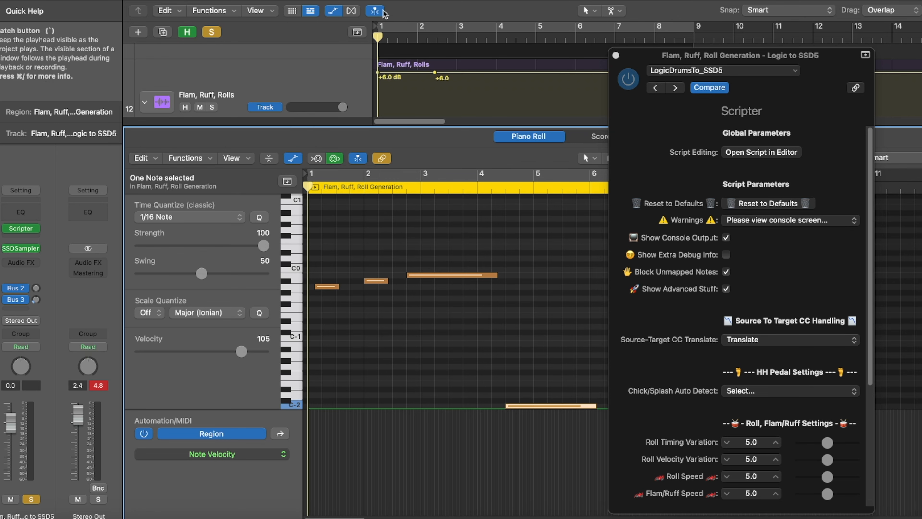
# Play back the Flam, Ruff, Roll Generation region on the Logic to SSD5 track from the start, and stop
pyautogui.press('space')
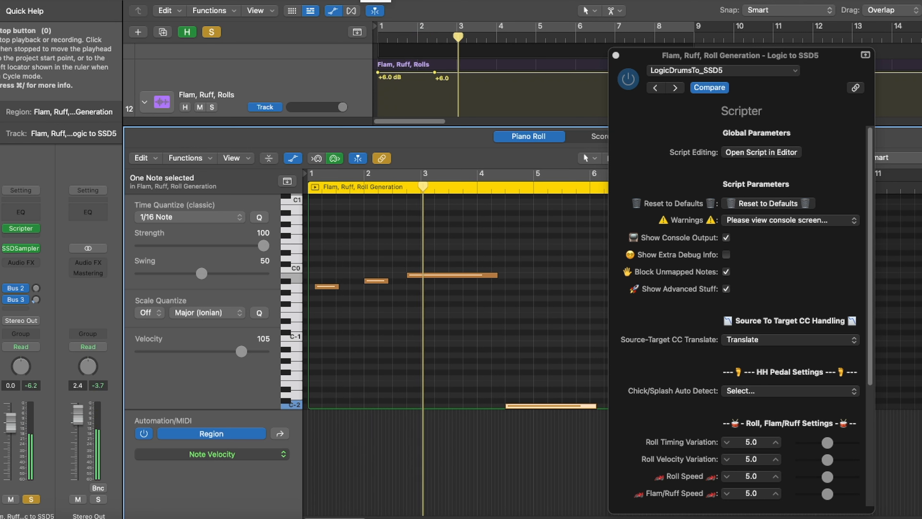
pyautogui.press('space')
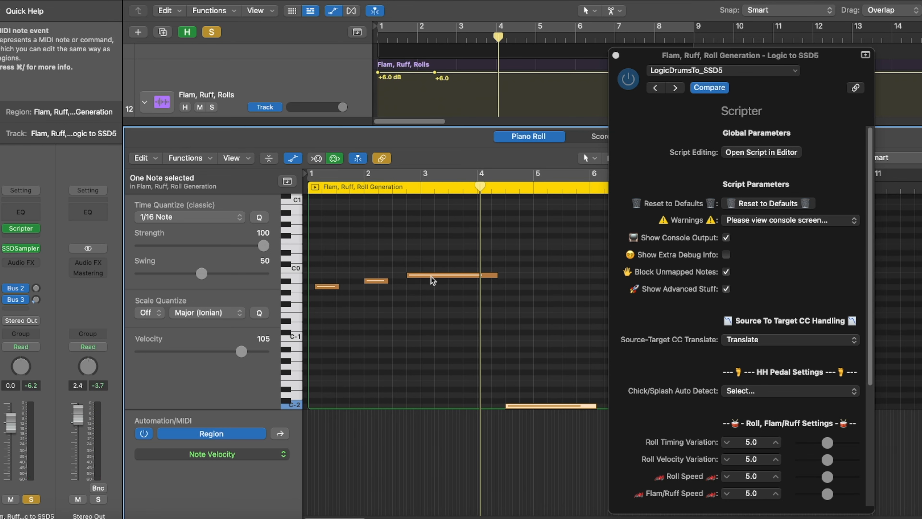
pyautogui.moveTo(434, 276)
pyautogui.moveTo(528, 405)
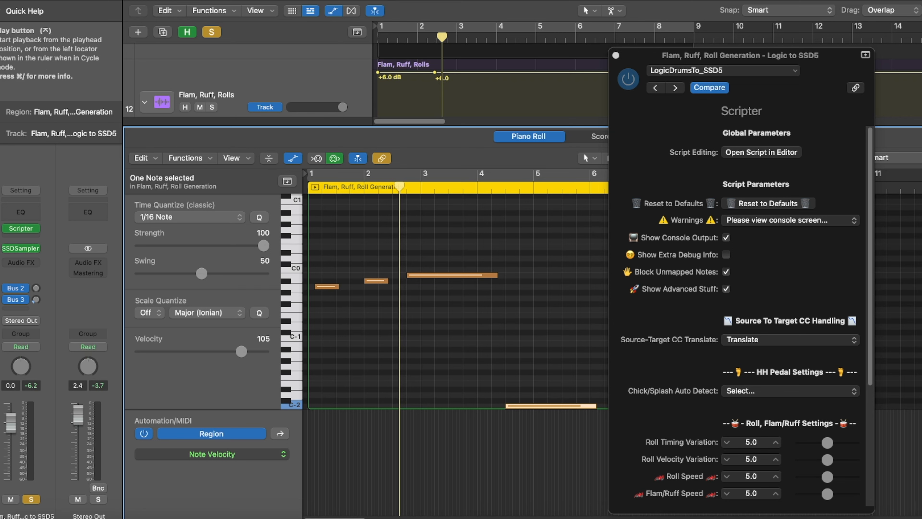
# Play back the long roll note before bar 4, then move the playhead just before the C-2 note and play it
pyautogui.press('space')
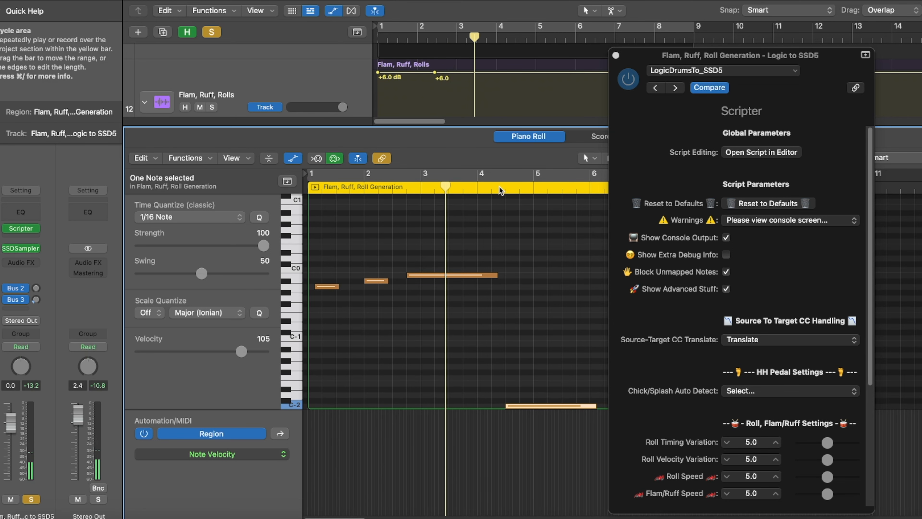
pyautogui.click(499, 186)
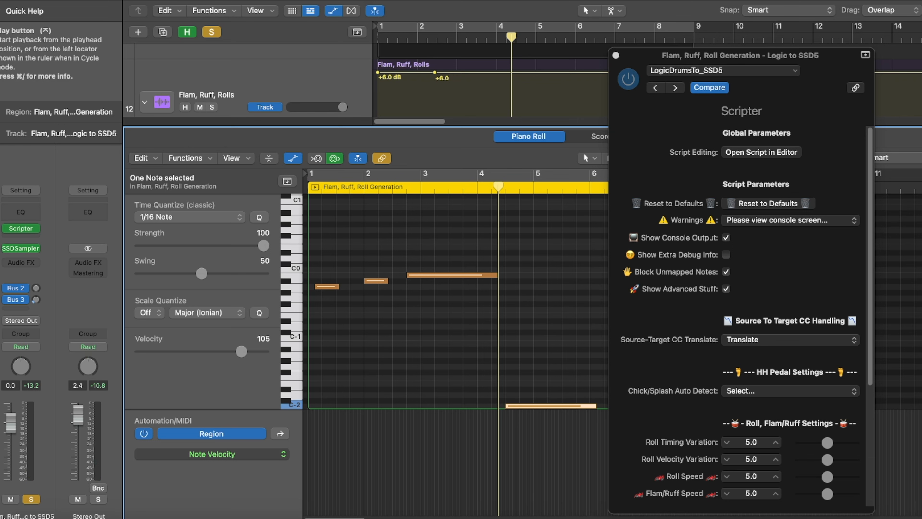
pyautogui.press('space')
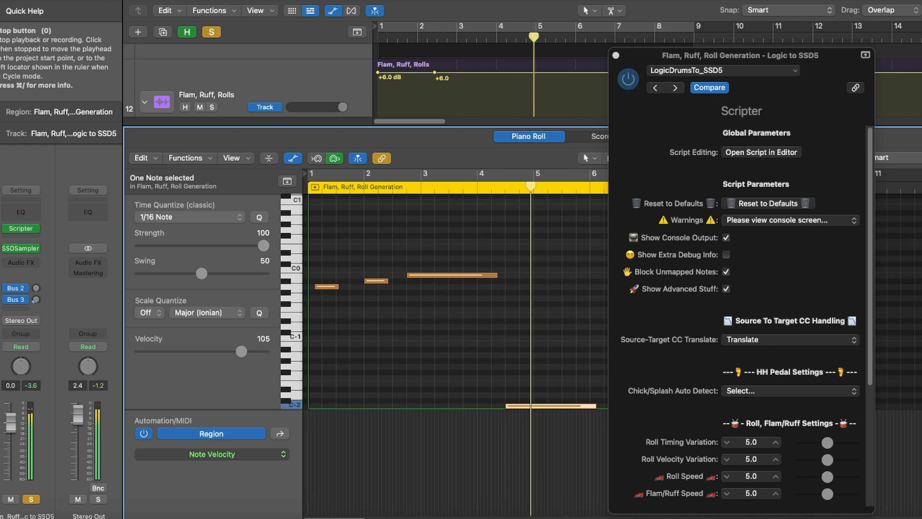
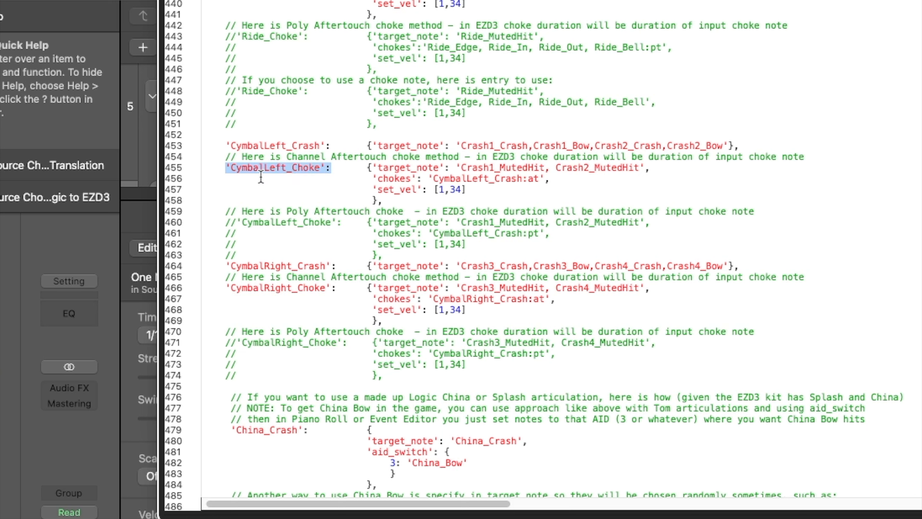
# Examine the CymbalLeft_Choke mapping in the EZD3 script, including its chokes line and set_vel parameter
pyautogui.click(483, 192)
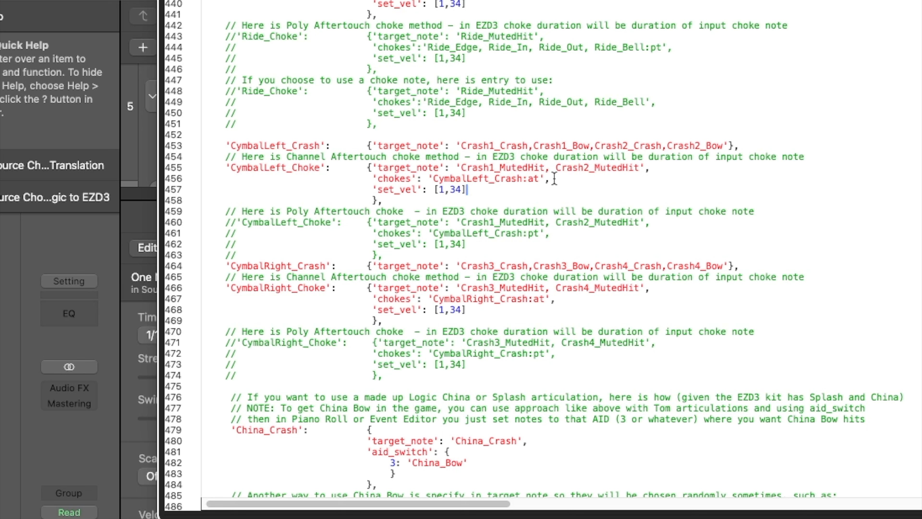
pyautogui.moveTo(377, 190); pyautogui.dragTo(419, 191)
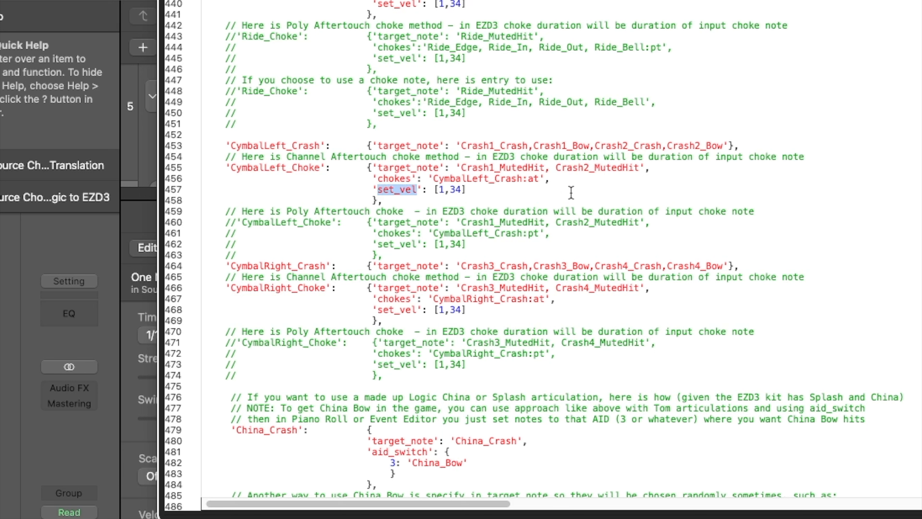
pyautogui.click(473, 188)
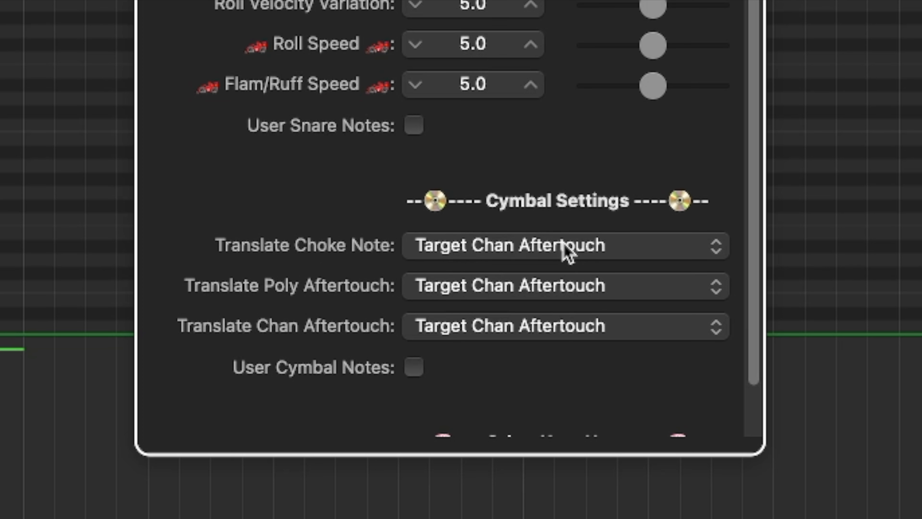
# Set the Translate Choke Note, Translate Poly Aftertouch and Translate Chan Aftertouch options in Cymbal Settings to None
pyautogui.click(524, 245)
pyautogui.click(462, 198)
pyautogui.click(460, 291)
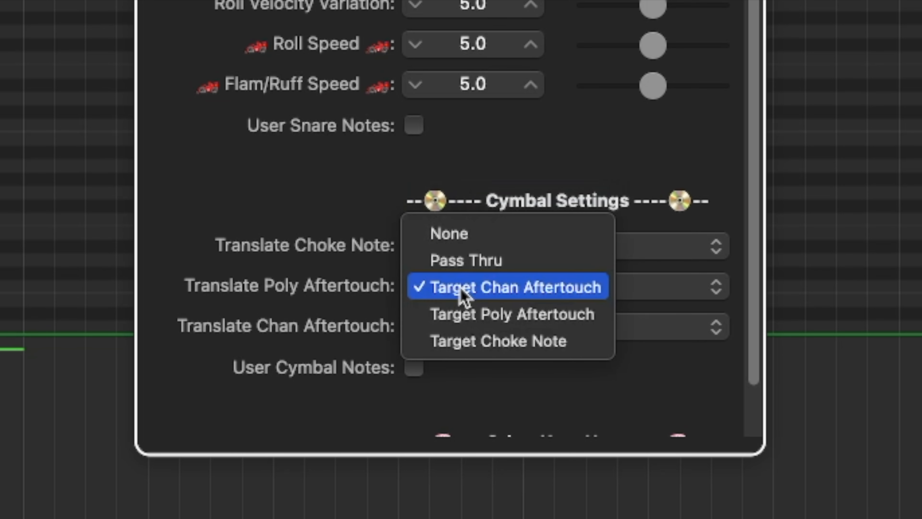
pyautogui.click(457, 236)
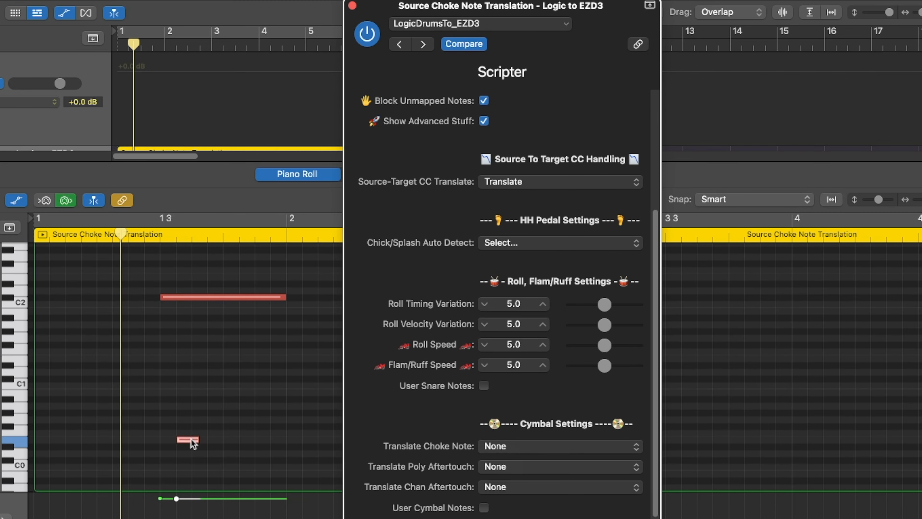
# Inspect the E0 choke note and the C#2 cymbal note, and play back the Source Choke Note Translation region
pyautogui.click(191, 439)
pyautogui.click(209, 298)
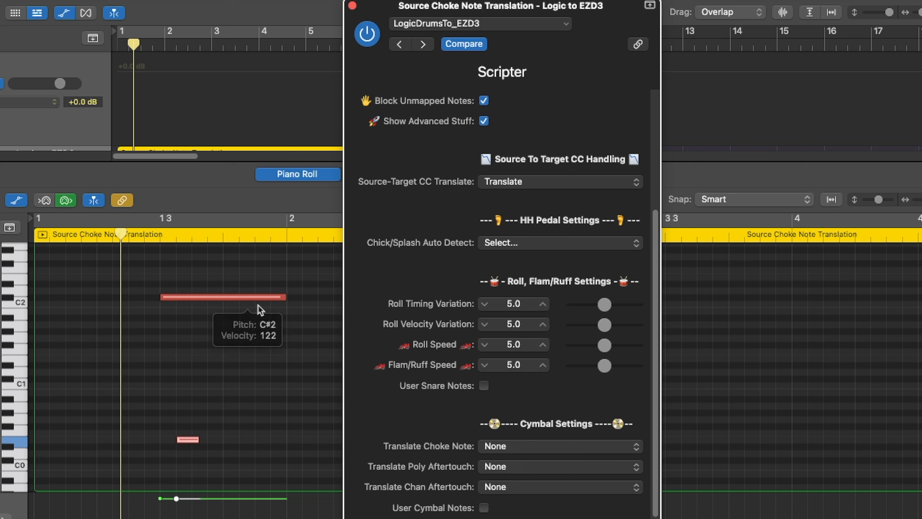
pyautogui.press('space')
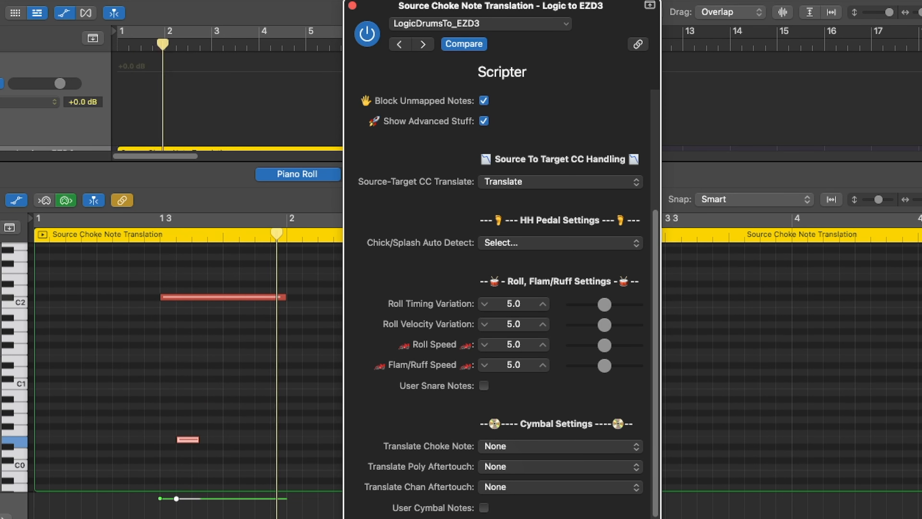
# Set Translate Choke Note to Pass Thru and play back the crash and choke notes from just before 1 3
pyautogui.click(496, 446)
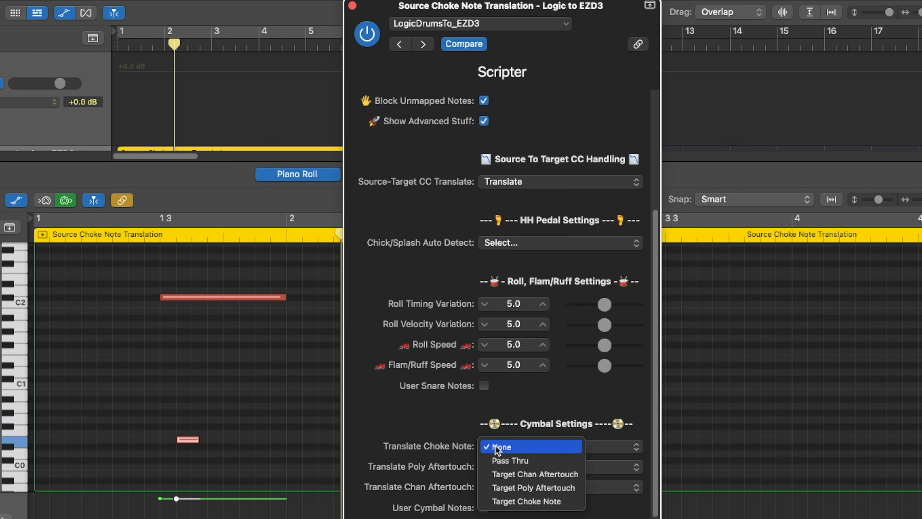
pyautogui.click(499, 462)
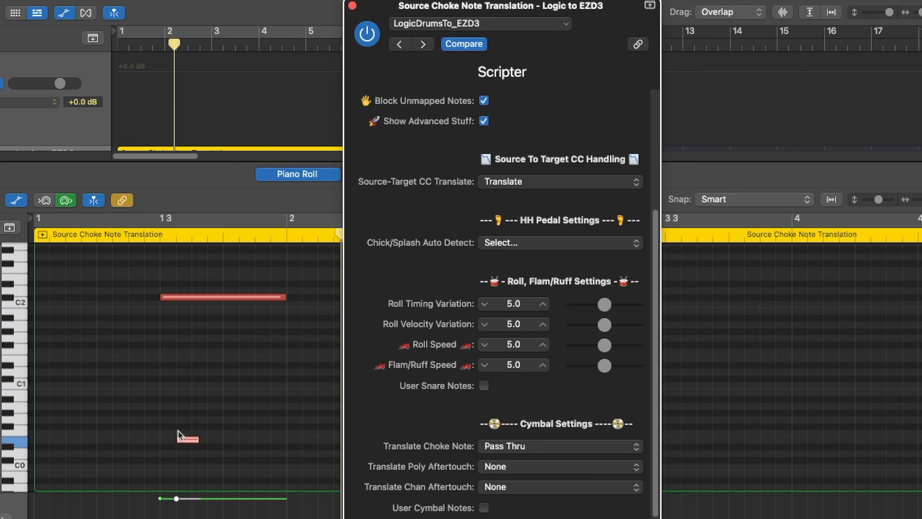
pyautogui.moveTo(186, 443)
pyautogui.click(134, 236)
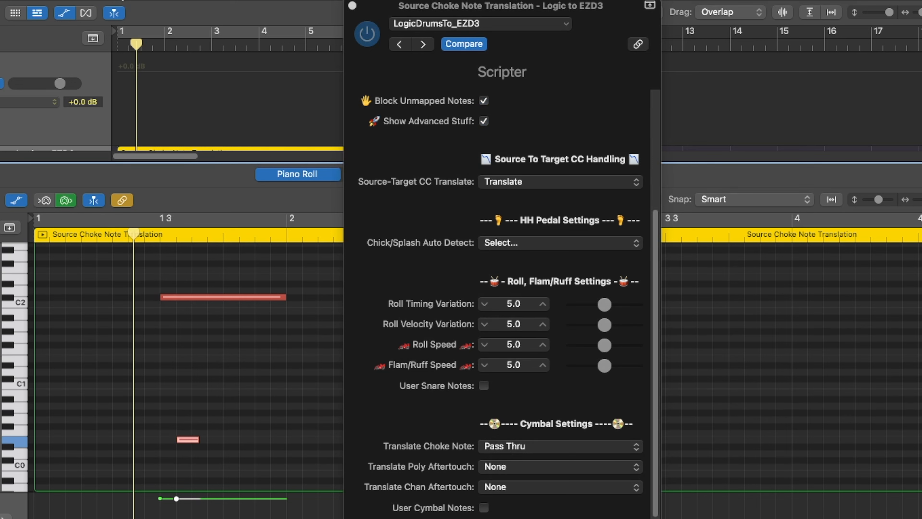
pyautogui.press('space')
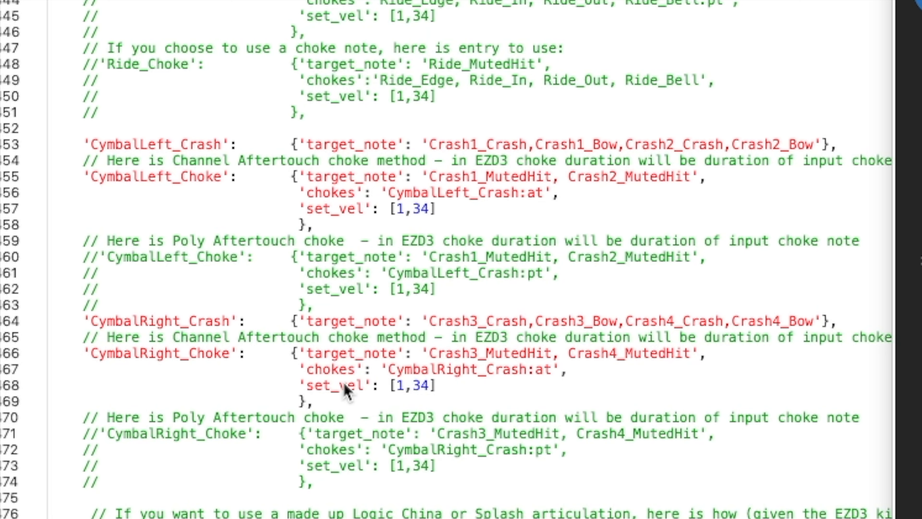
# Compare the target notes of the CymbalLeft_Crash and CymbalLeft_Choke entries in the script, highlighting the crash articulations and the muted hit
pyautogui.click(331, 370)
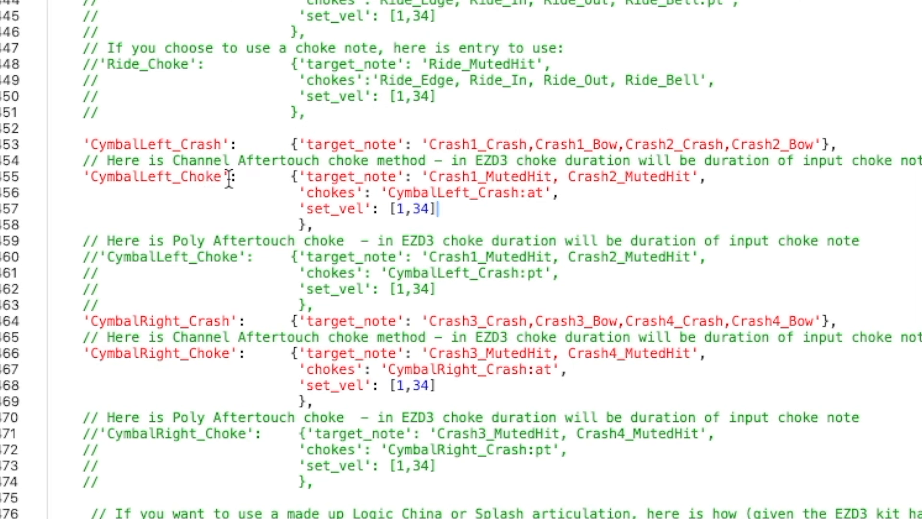
pyautogui.click(205, 177)
pyautogui.moveTo(429, 144); pyautogui.dragTo(586, 145)
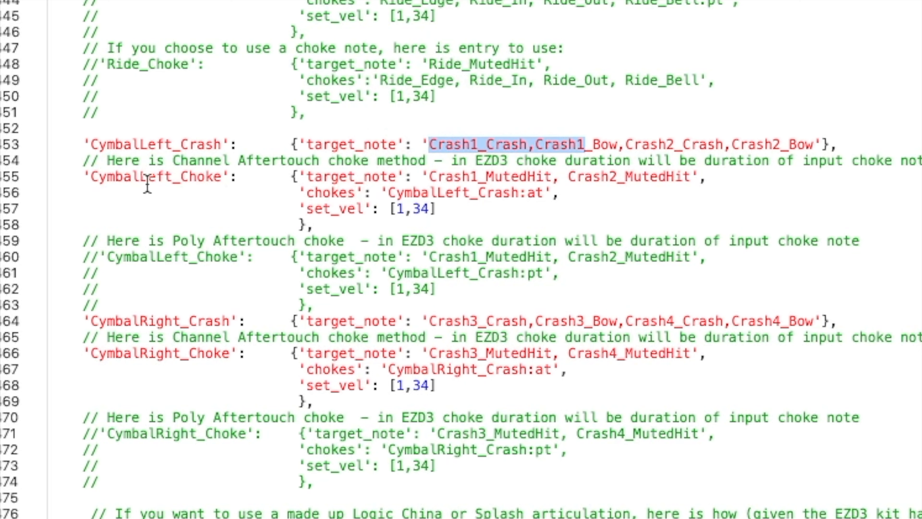
pyautogui.moveTo(569, 178); pyautogui.dragTo(692, 179)
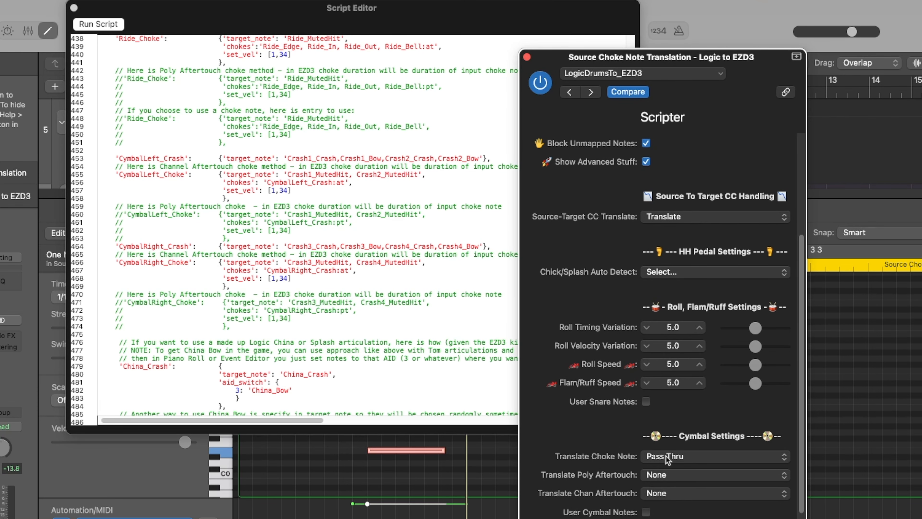
# Set Translate Choke Note to Target Chan Aftertouch and play back the crash with its choke note, then stop
pyautogui.click(668, 458)
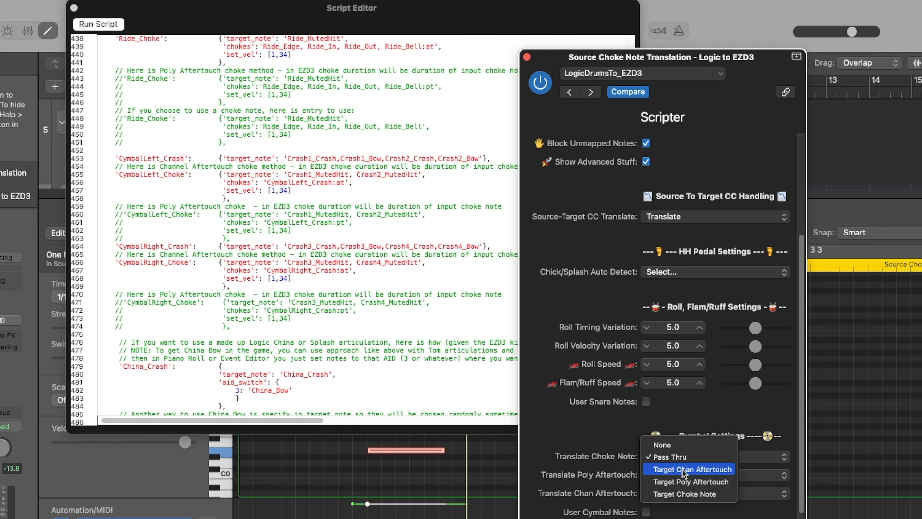
pyautogui.click(693, 470)
pyautogui.click(416, 453)
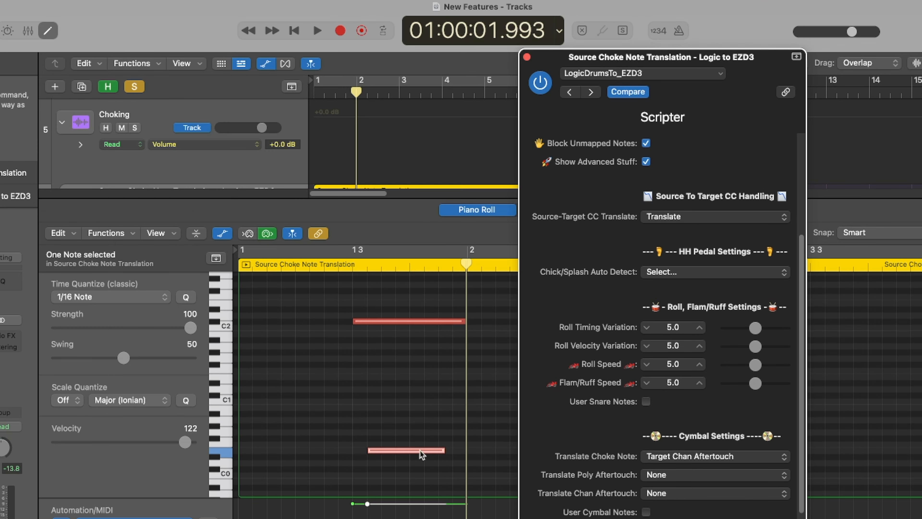
pyautogui.moveTo(412, 450)
pyautogui.click(327, 270)
pyautogui.click(317, 31)
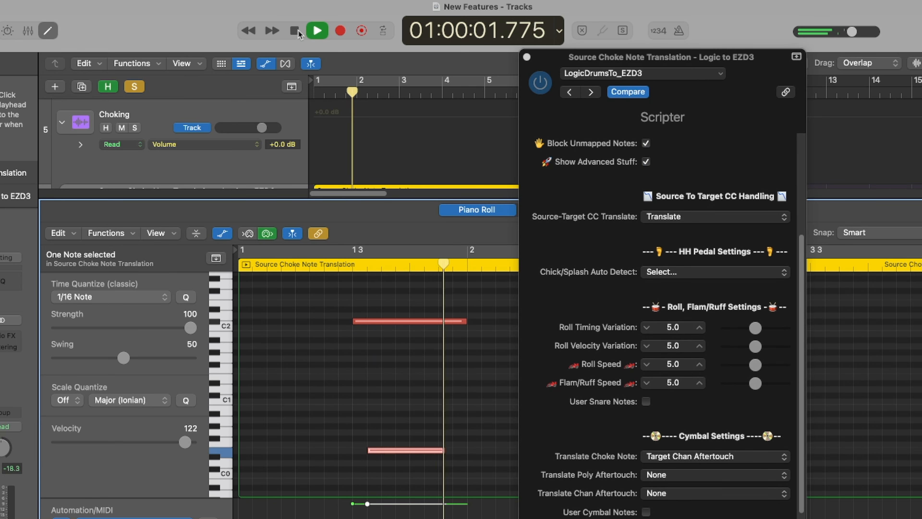
pyautogui.click(298, 32)
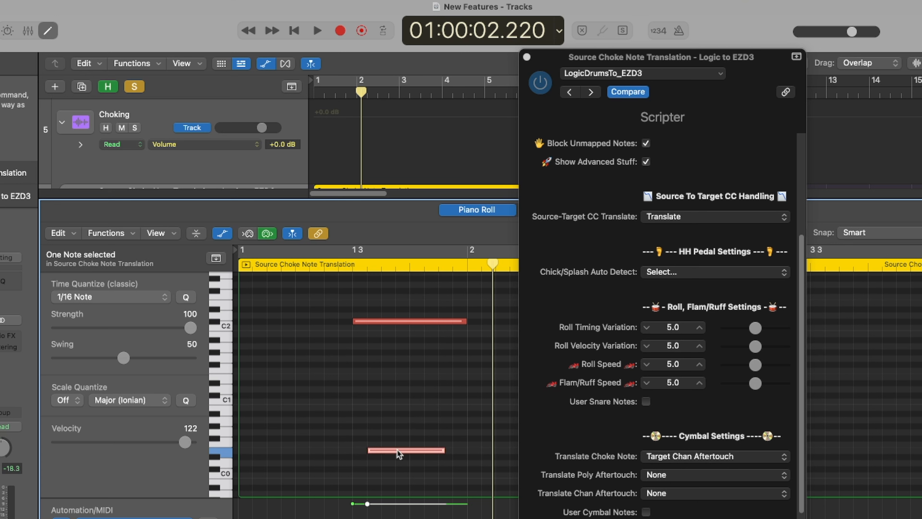
# Shorten the E0 choke note to a length of 0 0 1 0 and play back the region
pyautogui.moveTo(397, 450)
pyautogui.moveTo(436, 449); pyautogui.dragTo(377, 462)
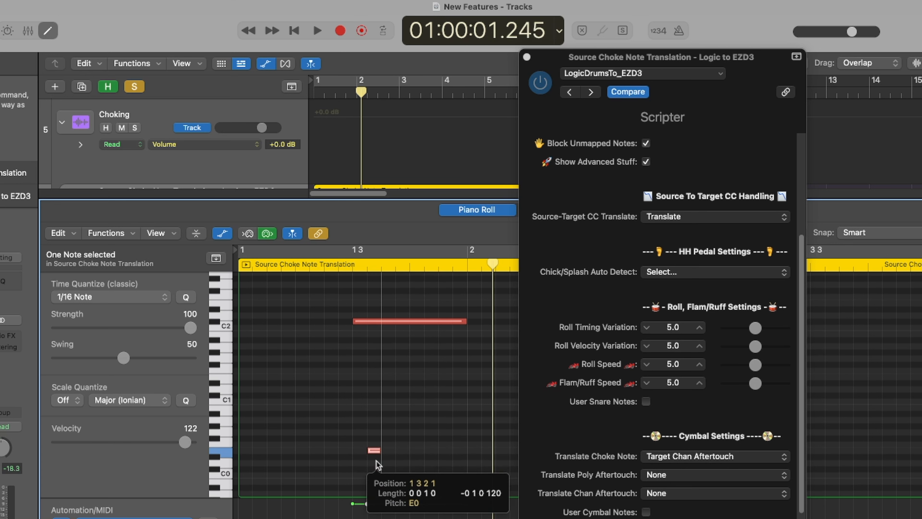
pyautogui.click(294, 30)
pyautogui.press('space')
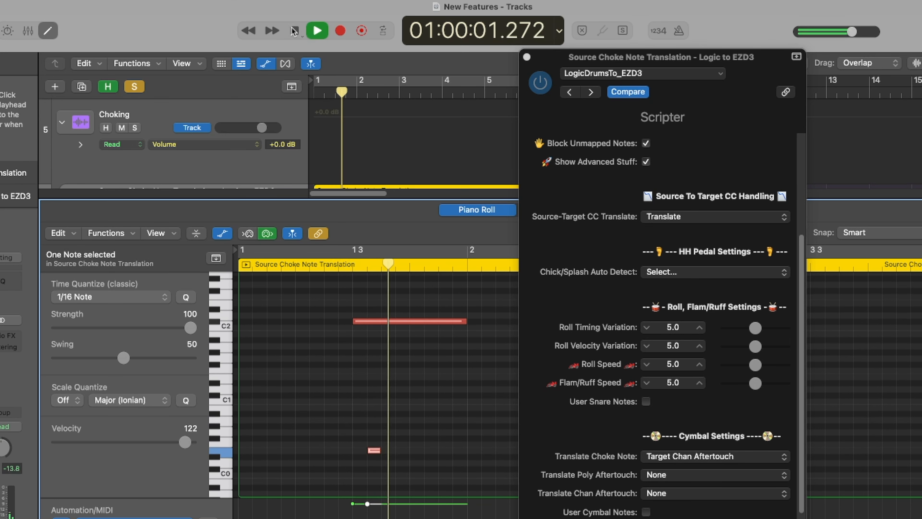
pyautogui.press('space')
# Lengthen the E0 choke note so it ends just before bar 2, and play back the region again
pyautogui.moveTo(381, 449); pyautogui.dragTo(454, 452)
pyautogui.doubleClick(337, 266)
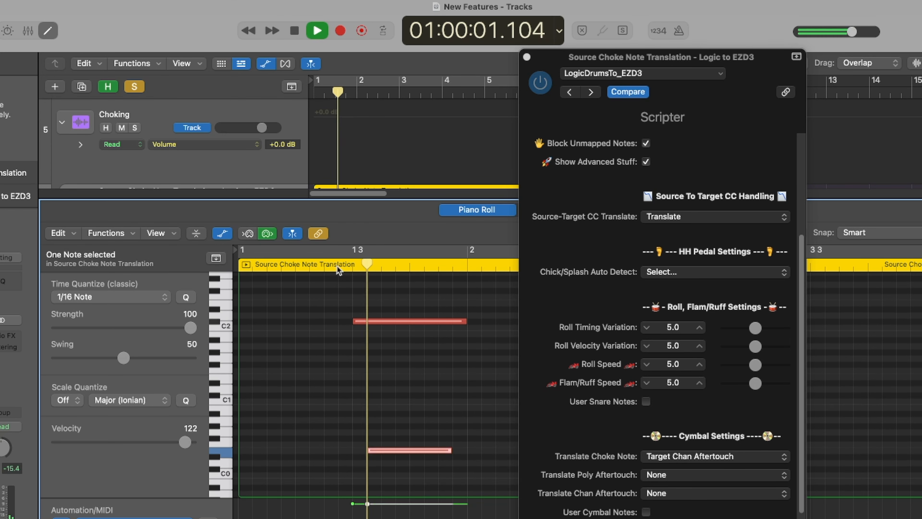
pyautogui.press('space')
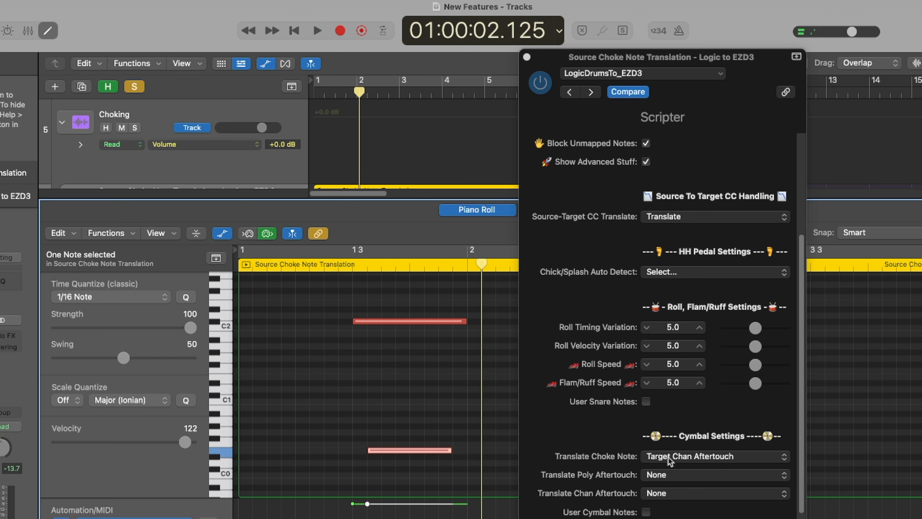
# Set Translate Choke Note to Target Poly Aftertouch and play back the crash with the long choke note
pyautogui.click(679, 458)
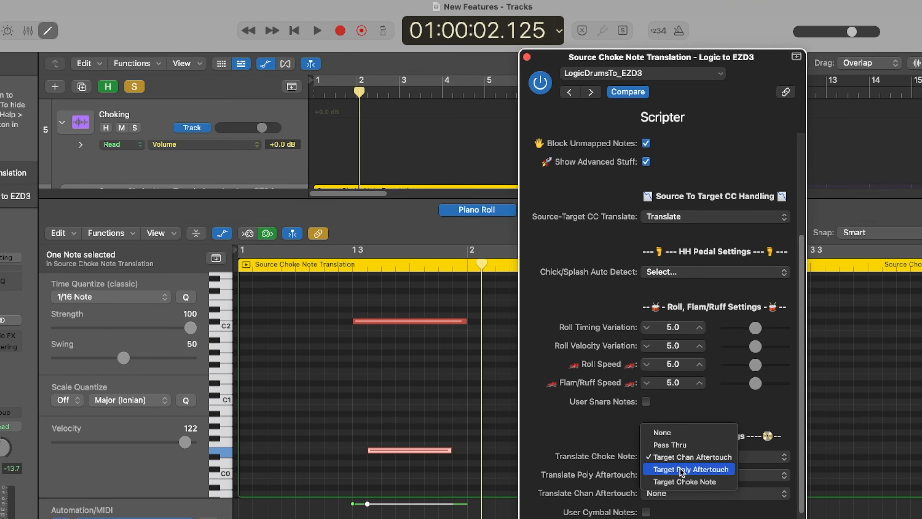
pyautogui.click(680, 469)
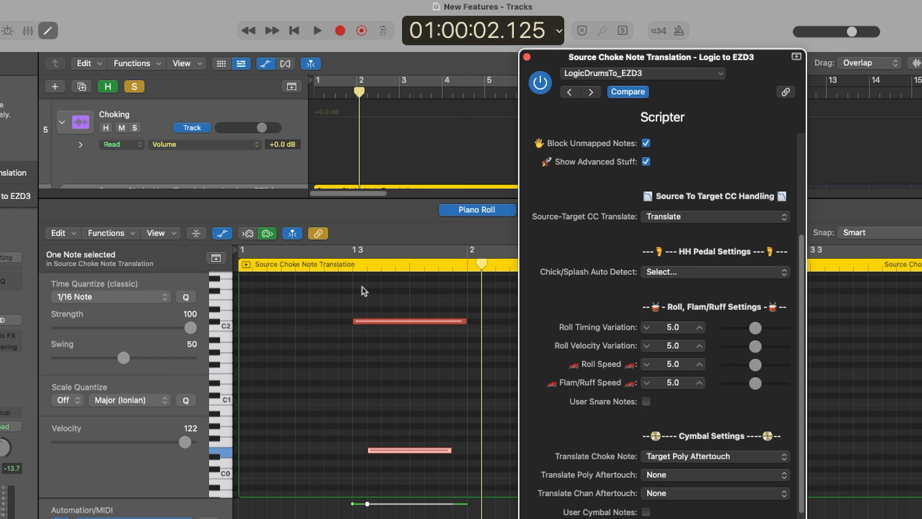
pyautogui.click(337, 268)
pyautogui.press('space')
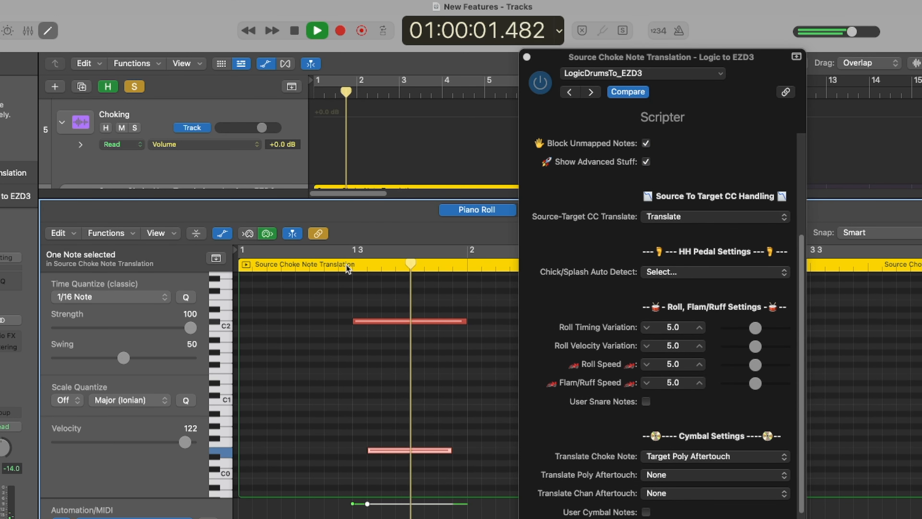
pyautogui.press('space')
# Set Translate Choke Note to Target Choke Note and play back the crash with the very short choke note
pyautogui.click(678, 456)
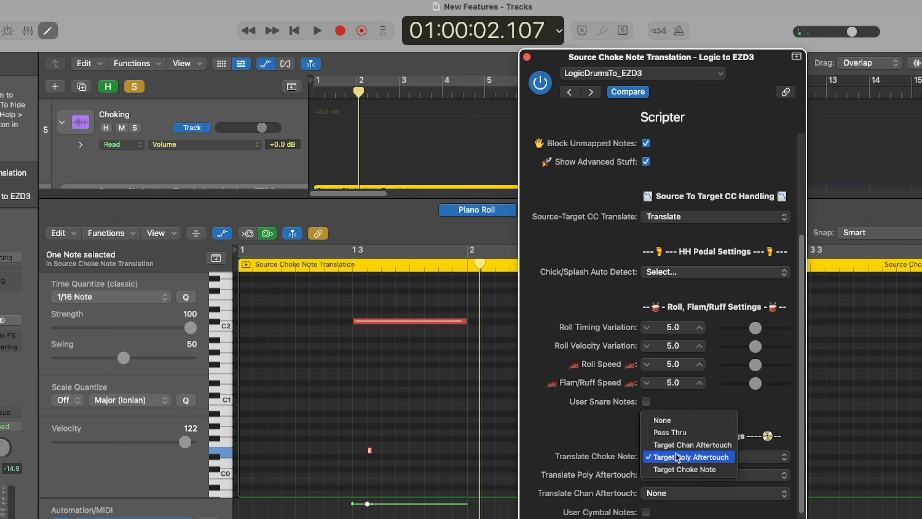
pyautogui.click(678, 469)
pyautogui.press('space')
pyautogui.press('space')
# Stretch the very short E0 choke note to just before bar 2 and play back the region with Target Choke Note
pyautogui.moveTo(371, 451); pyautogui.dragTo(456, 453)
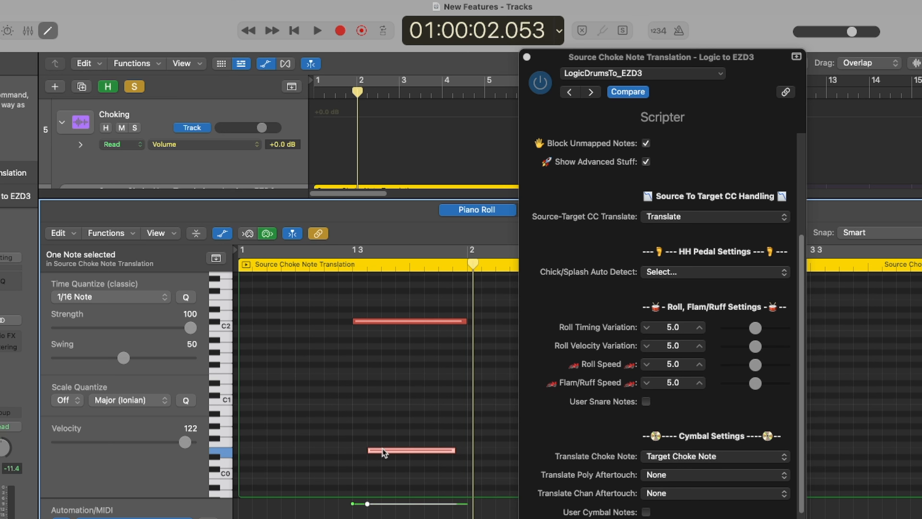
pyautogui.click(332, 268)
pyautogui.press('space')
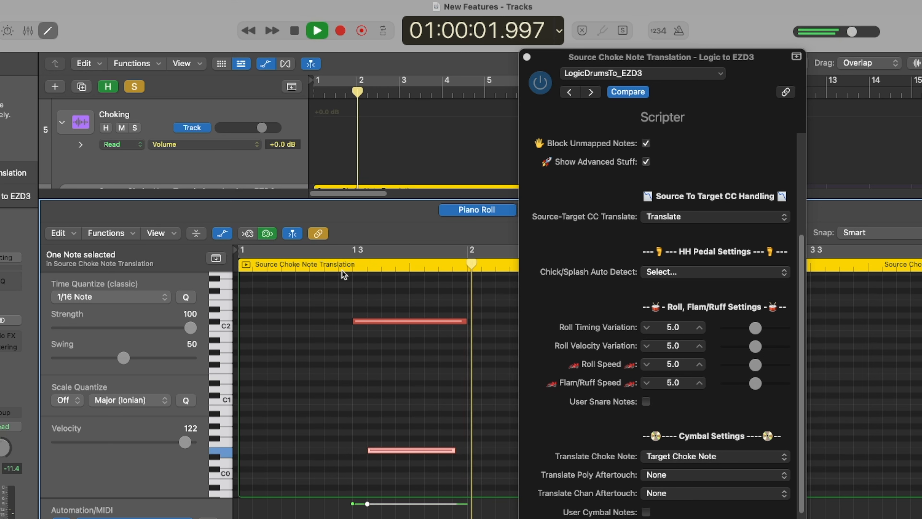
# Set Translate Choke Note to Target Chan Aftertouch and record the translated output on the Classic Electric Piano track
pyautogui.click(686, 455)
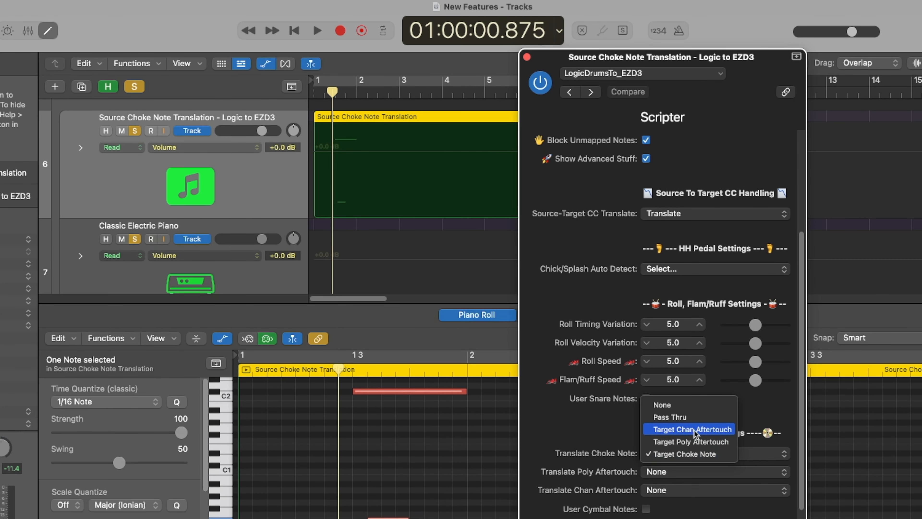
pyautogui.click(697, 432)
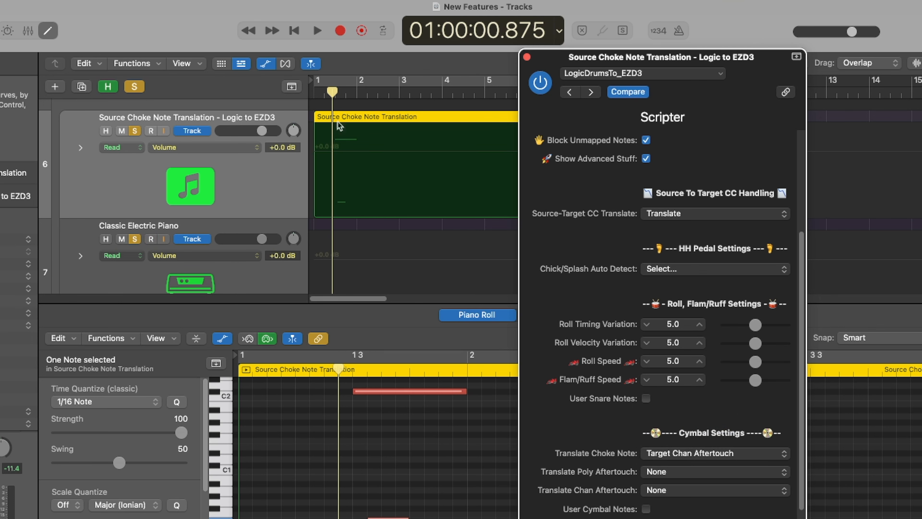
pyautogui.click(340, 31)
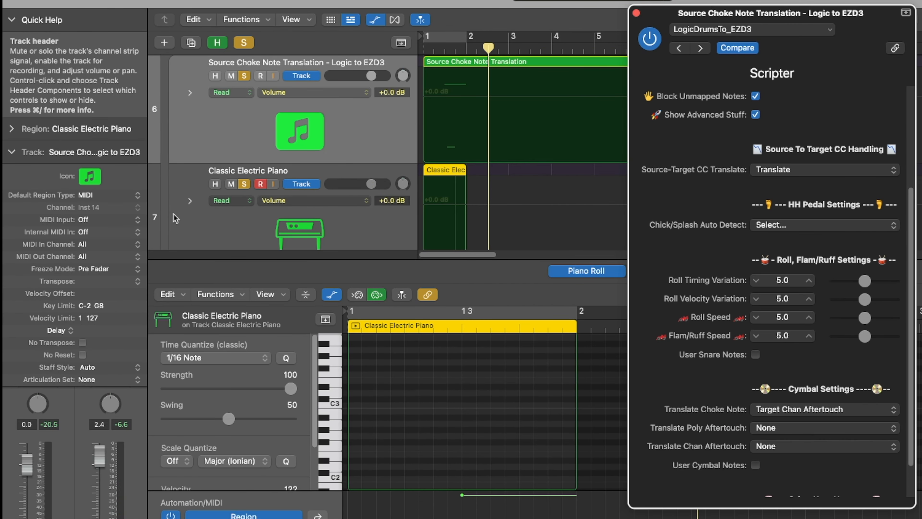
# Collapse the Track inspector and compare the source choke note with the channel aftertouch recorded in the Classic Electric Piano region
pyautogui.click(11, 154)
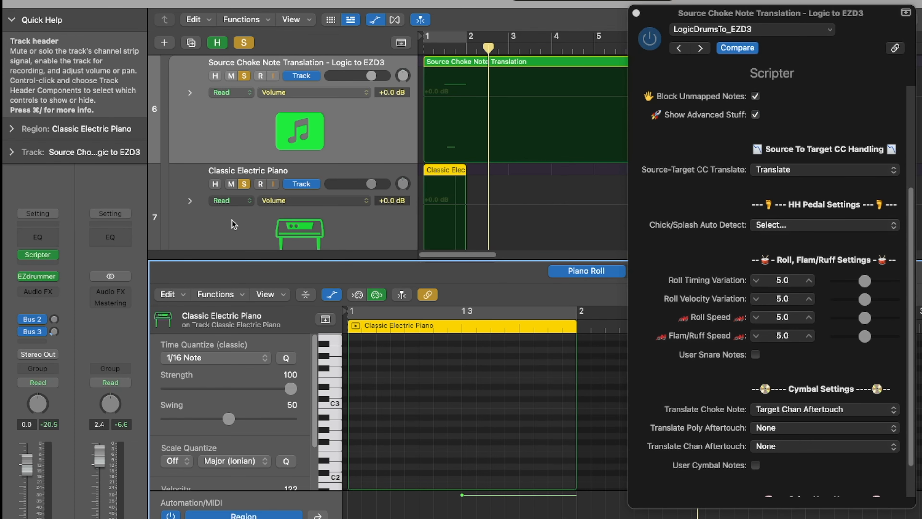
pyautogui.click(234, 224)
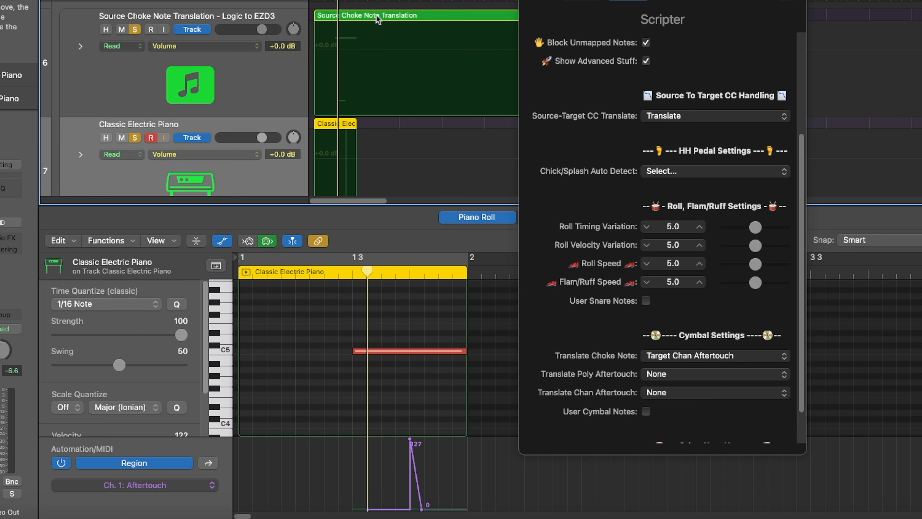
pyautogui.click(363, 48)
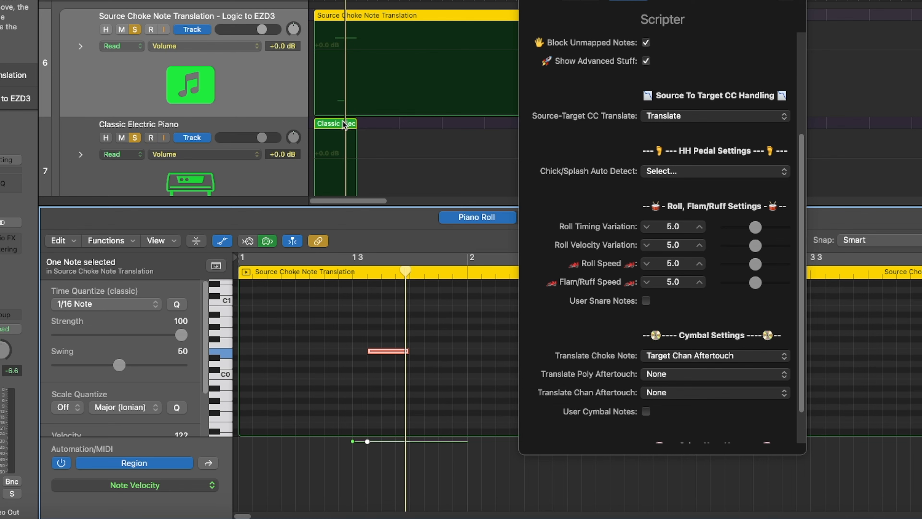
pyautogui.click(347, 129)
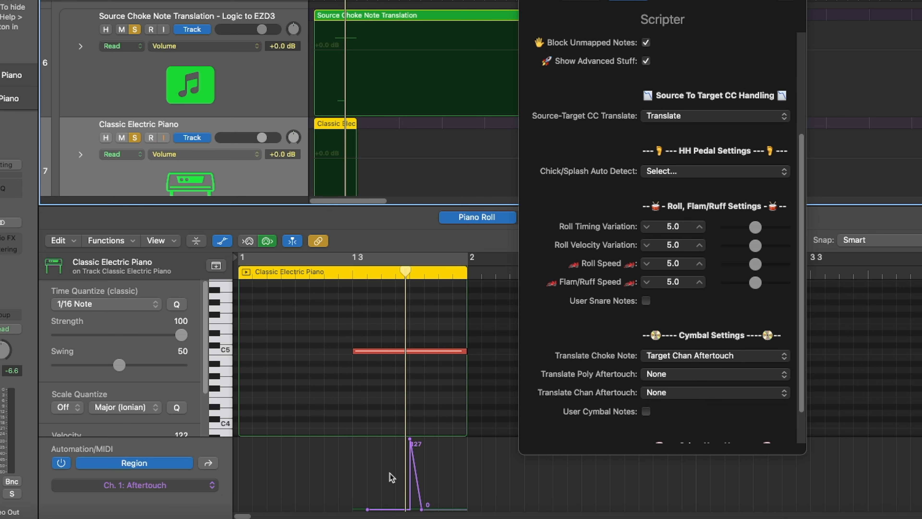
# Set Translate Choke Note to Target Poly Aftertouch and record the translated output on the Classic Electric Piano track
pyautogui.click(686, 356)
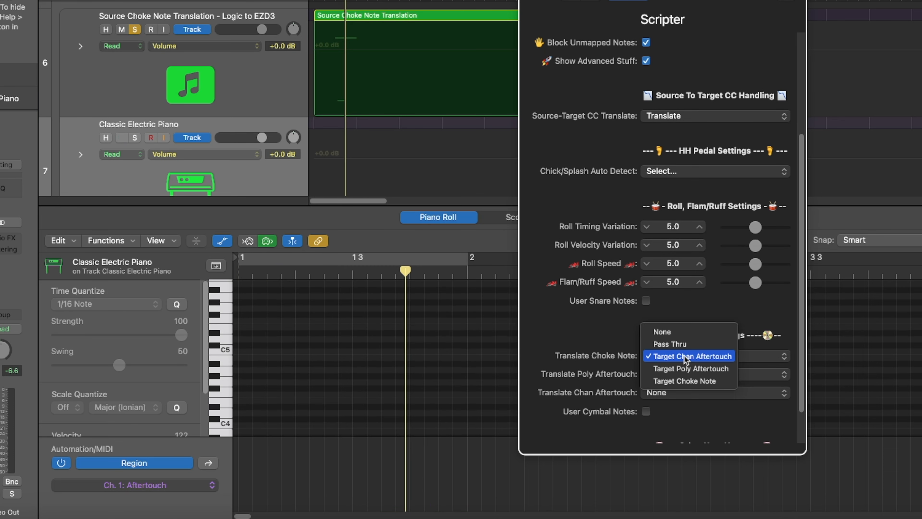
pyautogui.click(691, 368)
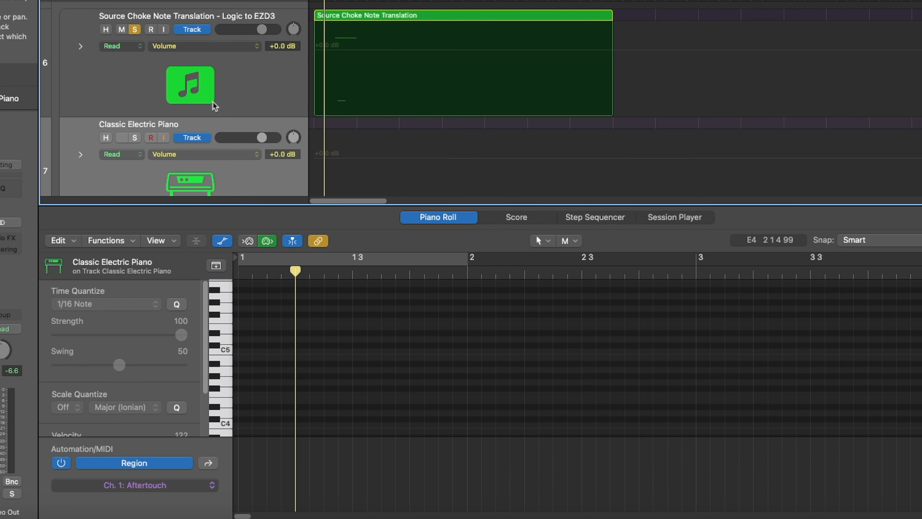
pyautogui.press('r')
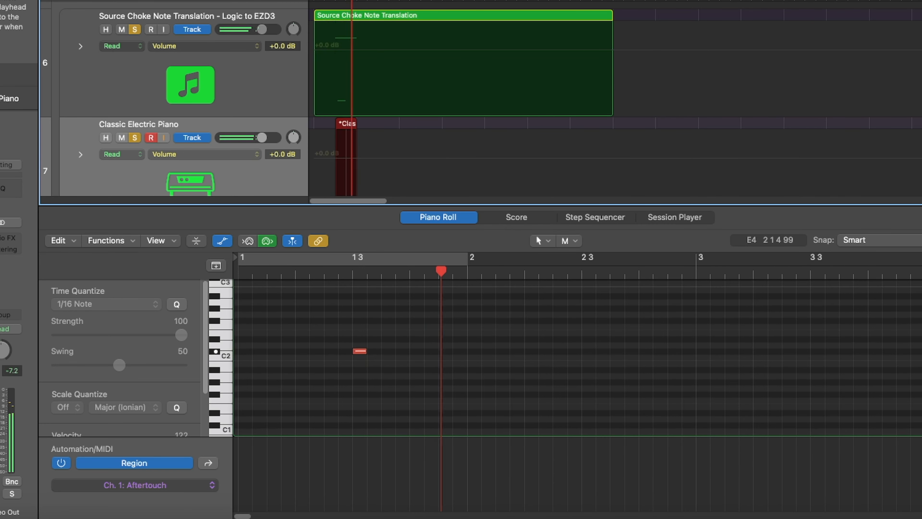
pyautogui.press('space')
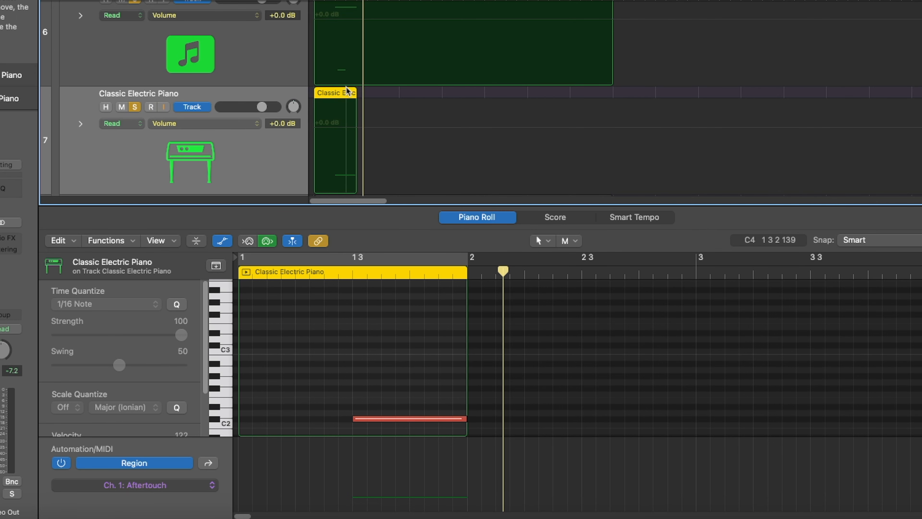
# Open the Event List and compare the events of the Source Choke Note Translation region with those recorded in the Classic Electric Piano region
pyautogui.click(245, 12)
pyautogui.click(237, 307)
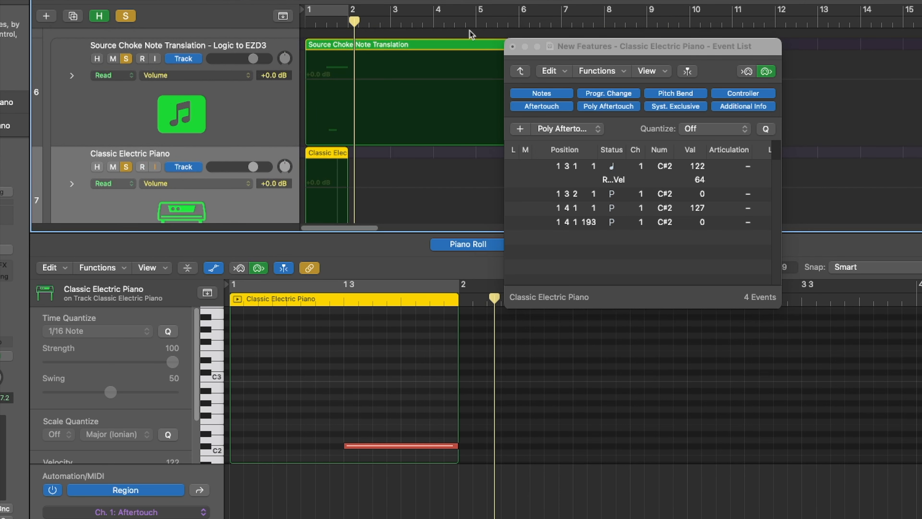
pyautogui.click(369, 44)
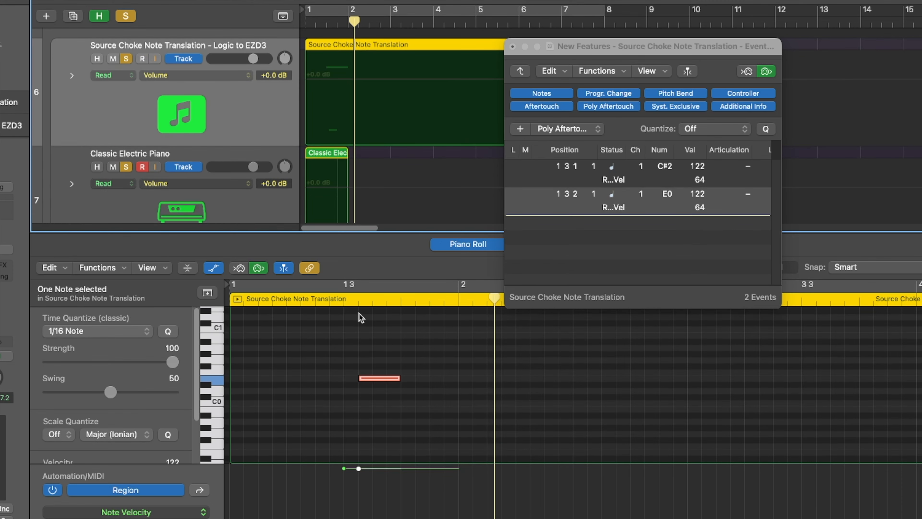
pyautogui.click(354, 301)
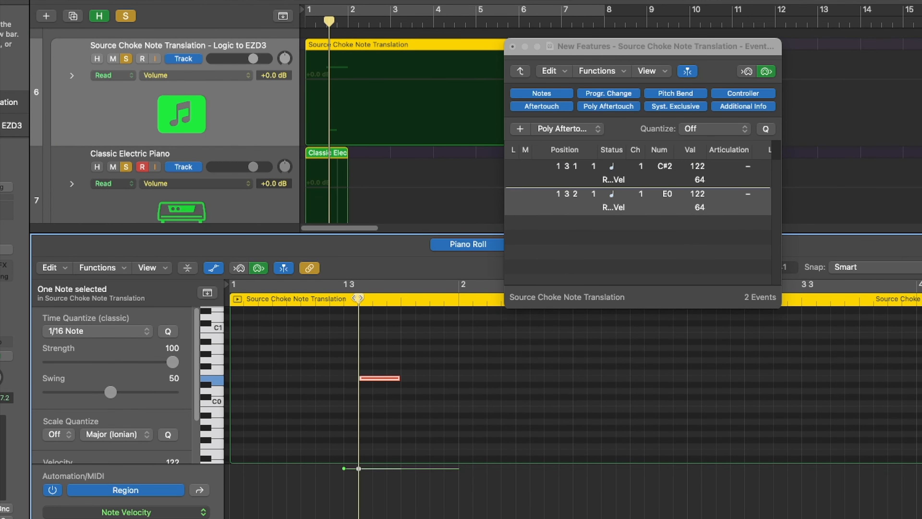
pyautogui.click(331, 153)
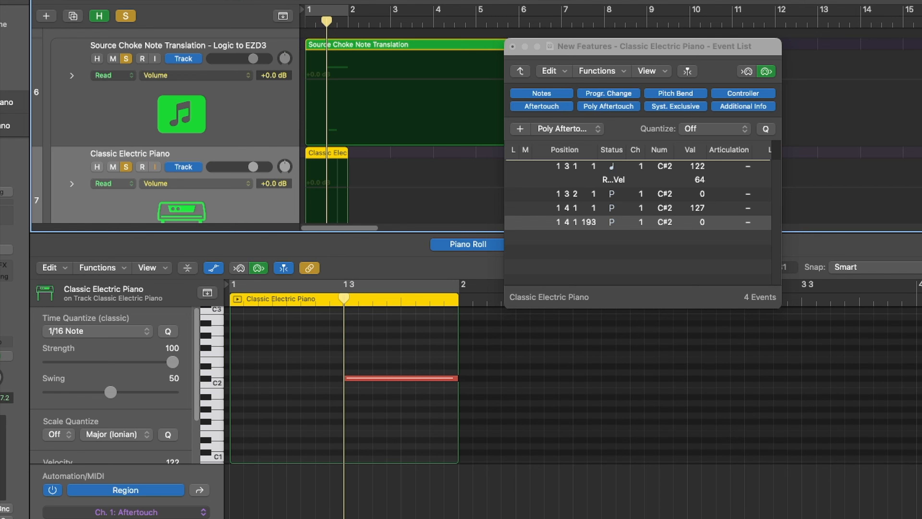
# Move the playhead along the source choke note to just past its end, checking it against the recorded poly aftertouch events
pyautogui.press('super+Right')
pyautogui.press('super+Right')
pyautogui.press('super+Right')
pyautogui.press('super+Right')
pyautogui.press('super+Right')
pyautogui.moveTo(327, 19); pyautogui.dragTo(338, 19)
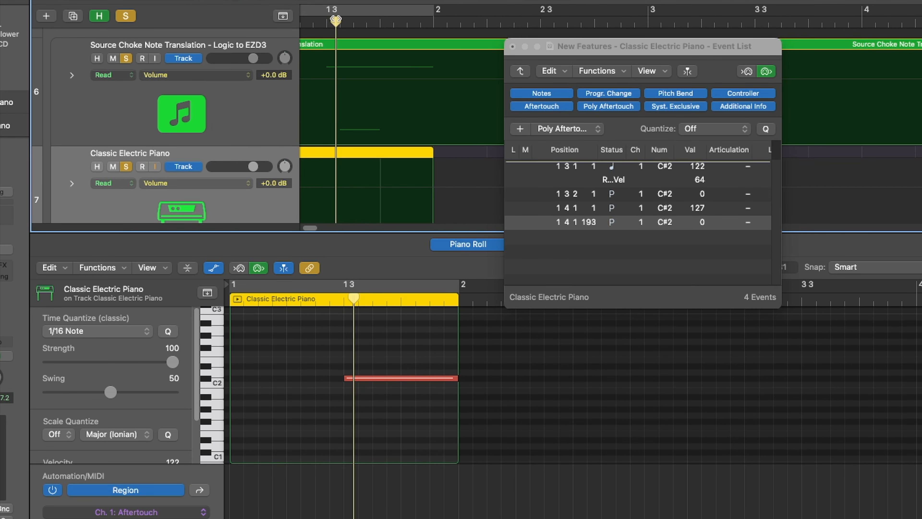
pyautogui.moveTo(341, 20); pyautogui.dragTo(380, 21)
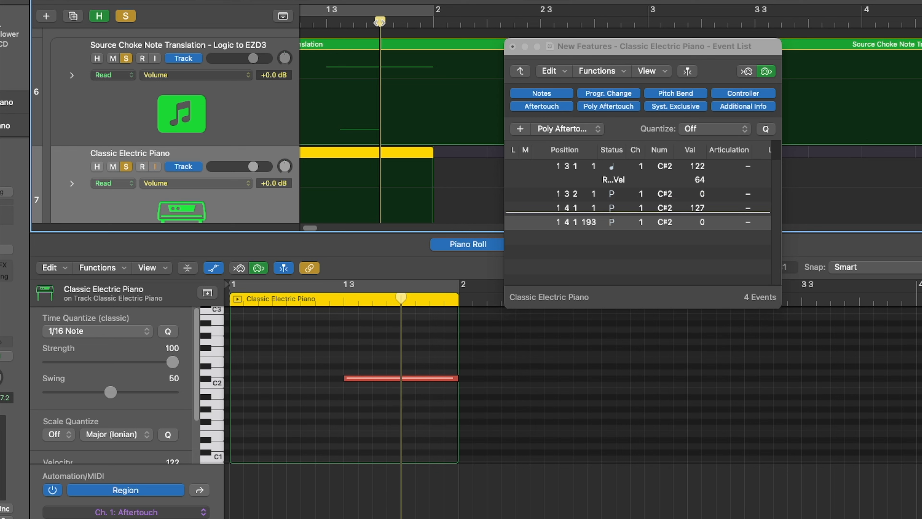
pyautogui.moveTo(379, 22); pyautogui.dragTo(388, 22)
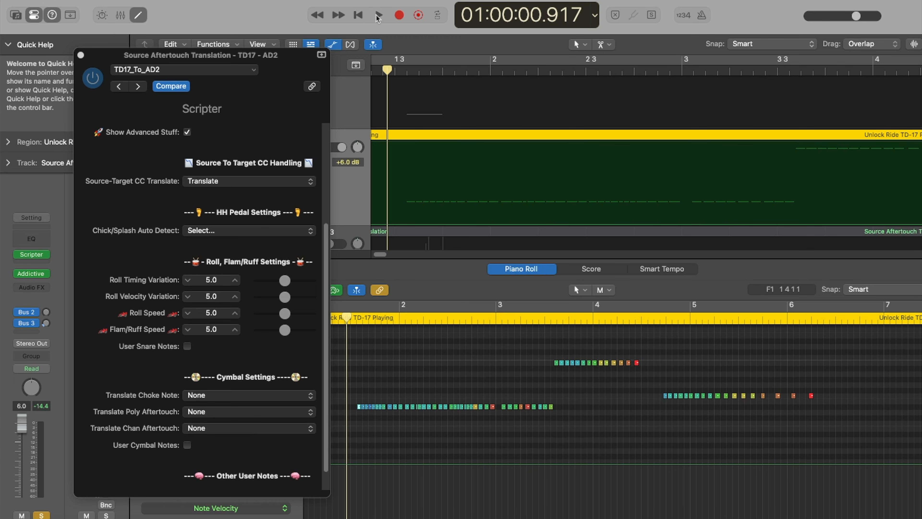
# Play back the Unlock Ride TD-17 Playing region untranslated and review its notes and poly aftertouch events in the Event List
pyautogui.press('space')
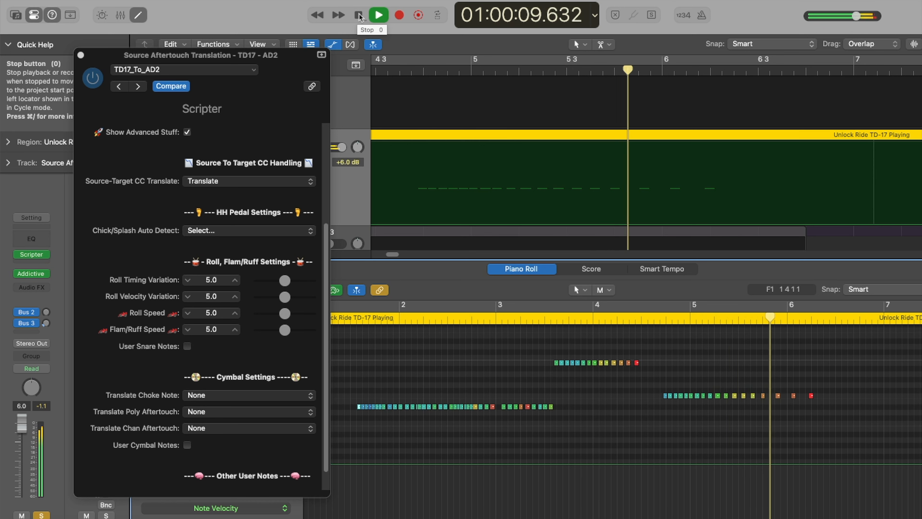
pyautogui.click(360, 17)
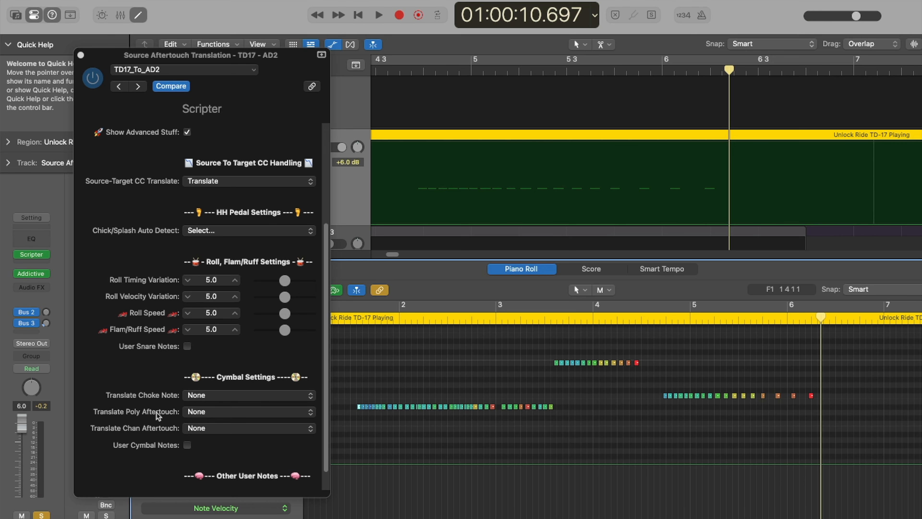
pyautogui.moveTo(341, 335); pyautogui.dragTo(809, 440)
pyautogui.click(278, 0)
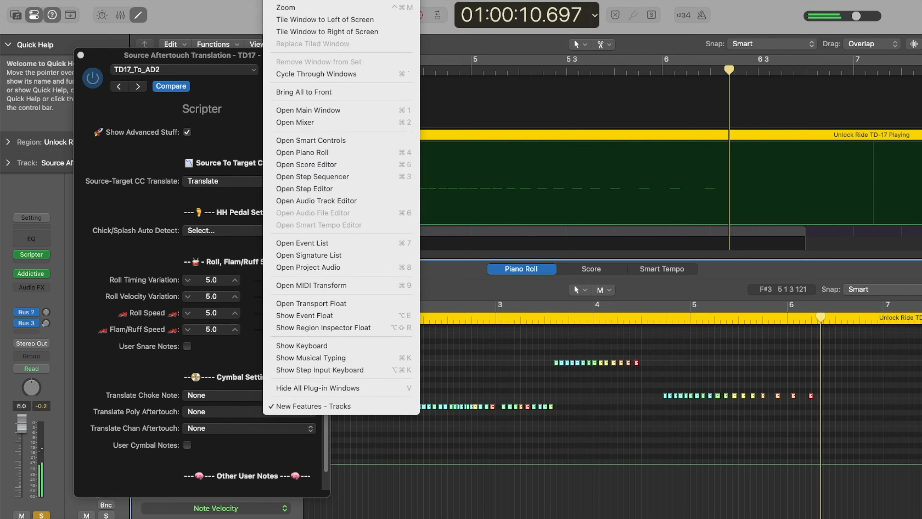
pyautogui.click(309, 243)
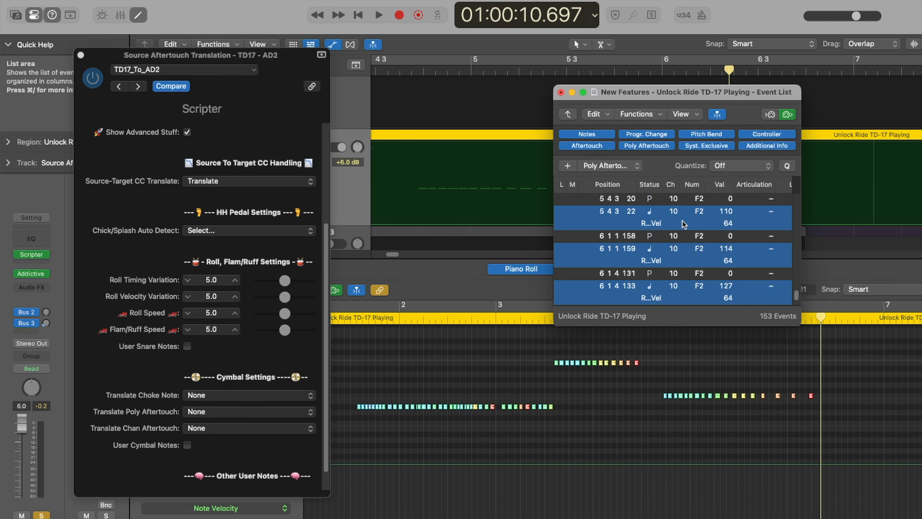
pyautogui.moveTo(795, 294); pyautogui.dragTo(807, 226)
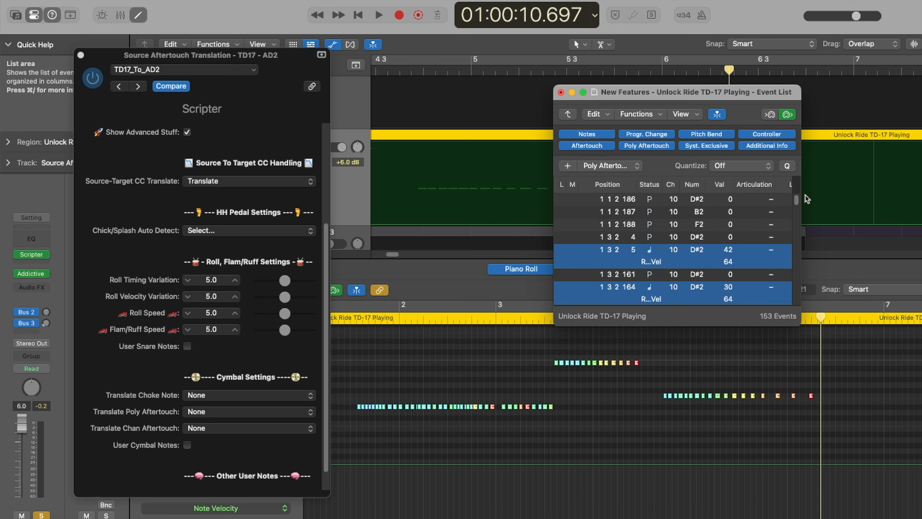
pyautogui.click(562, 92)
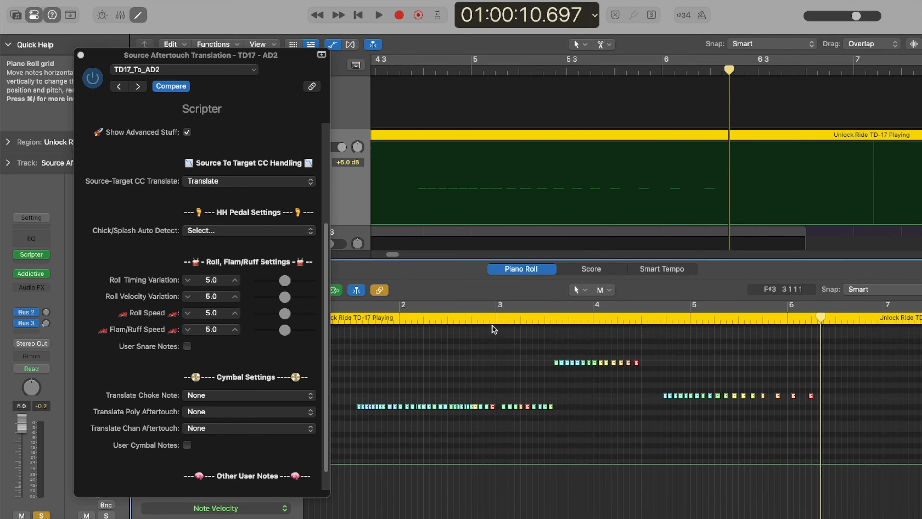
# Set Translate Poly Aftertouch to Pass Thru on the TD17 - AD2 track and play back the ride region
pyautogui.click(204, 413)
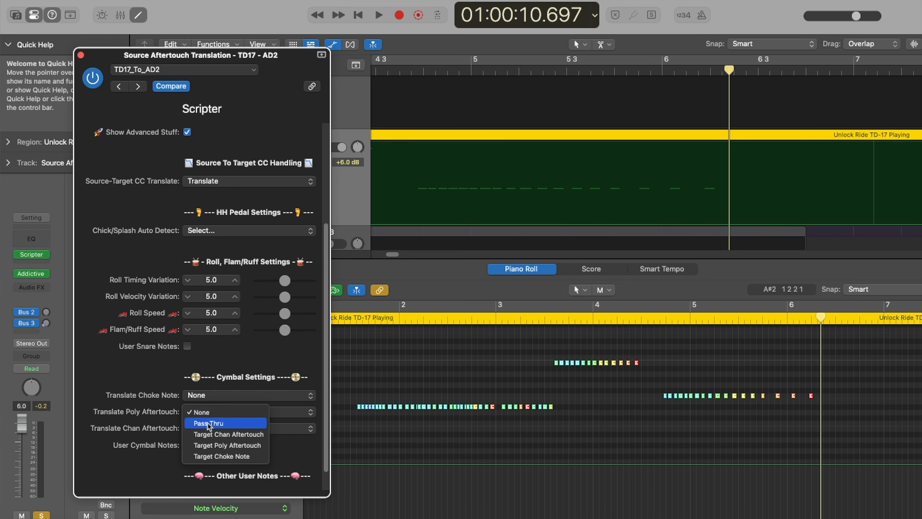
pyautogui.click(208, 422)
pyautogui.click(379, 15)
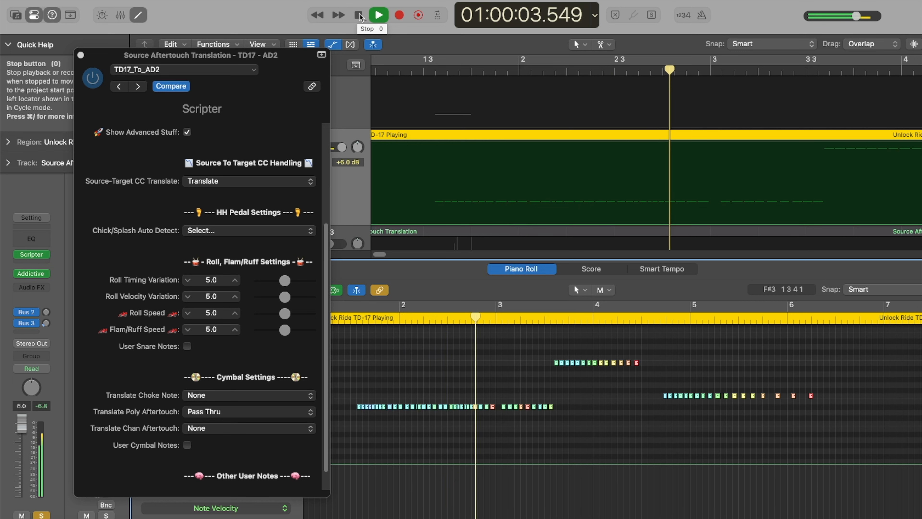
pyautogui.click(360, 16)
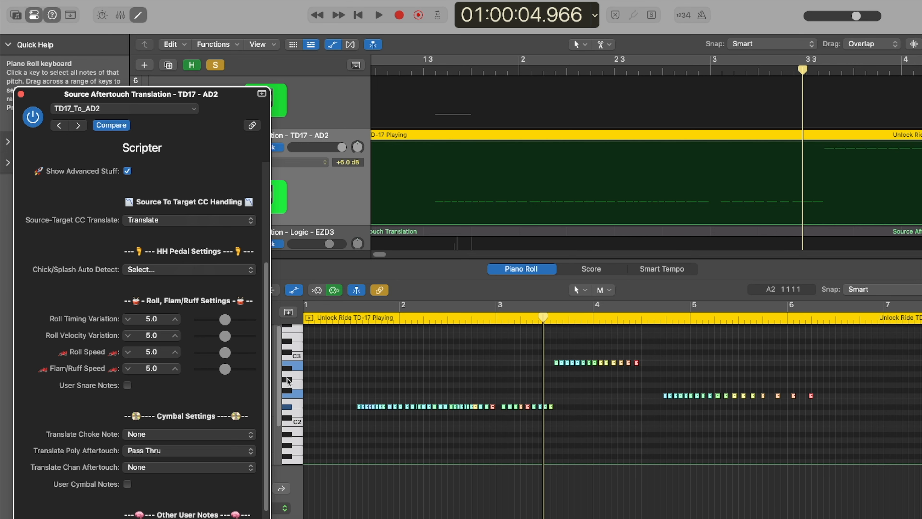
# Set Translate Poly Aftertouch to Target Poly Aftertouch, close the Scripter window and play back the TD-17 region
pyautogui.moveTo(239, 99); pyautogui.dragTo(328, 54)
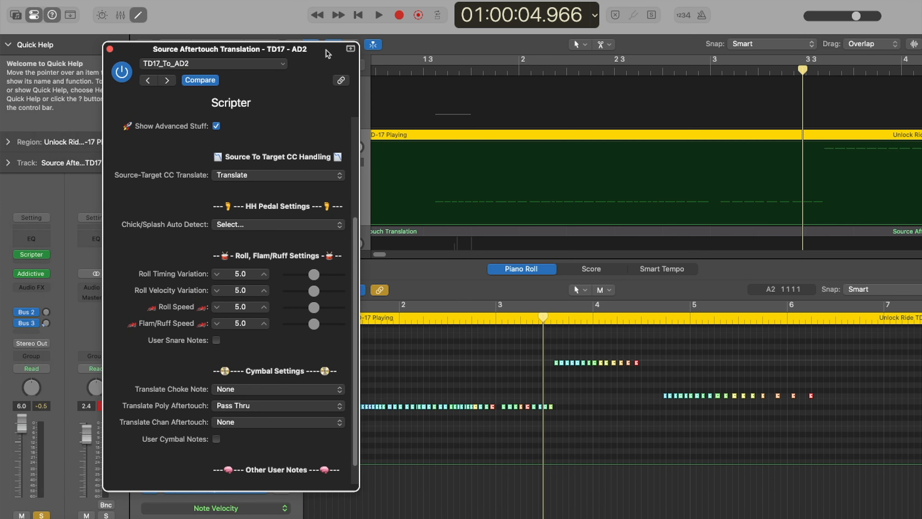
pyautogui.click(252, 406)
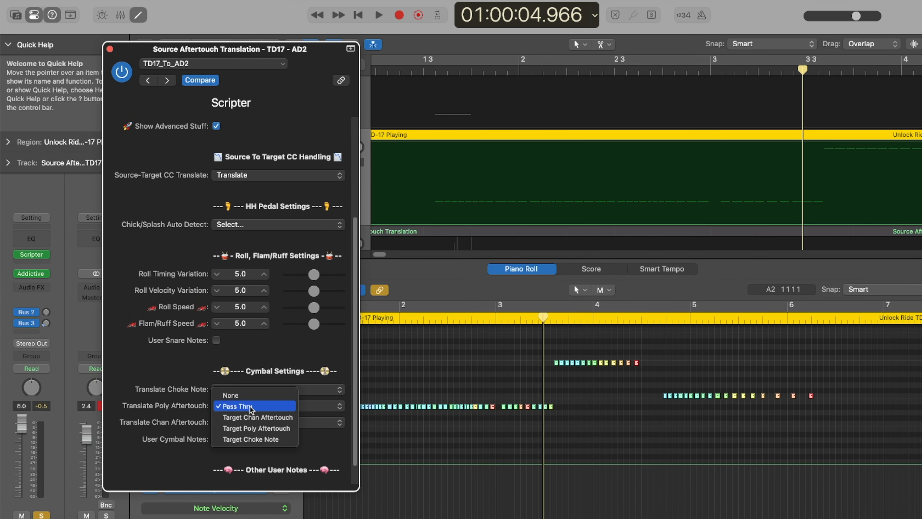
pyautogui.click(251, 429)
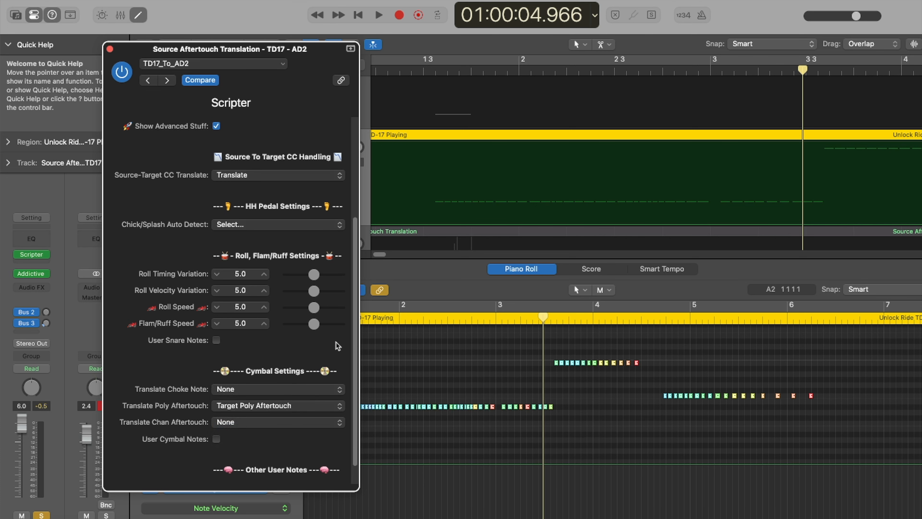
pyautogui.click(110, 49)
pyautogui.click(344, 318)
pyautogui.press('space')
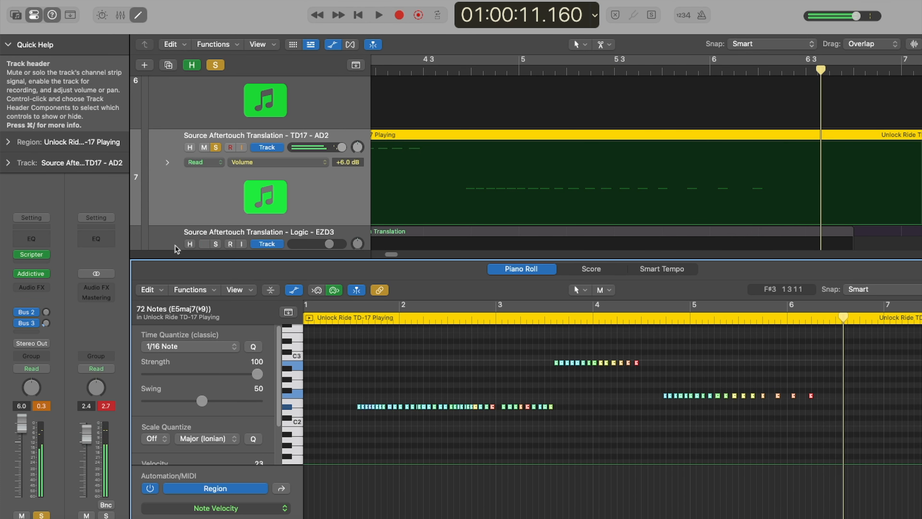
# Reopen the track's Scripter, set Translate Poly Aftertouch to Target Chan Aftertouch and play back the start of the TD-17 region
pyautogui.click(31, 254)
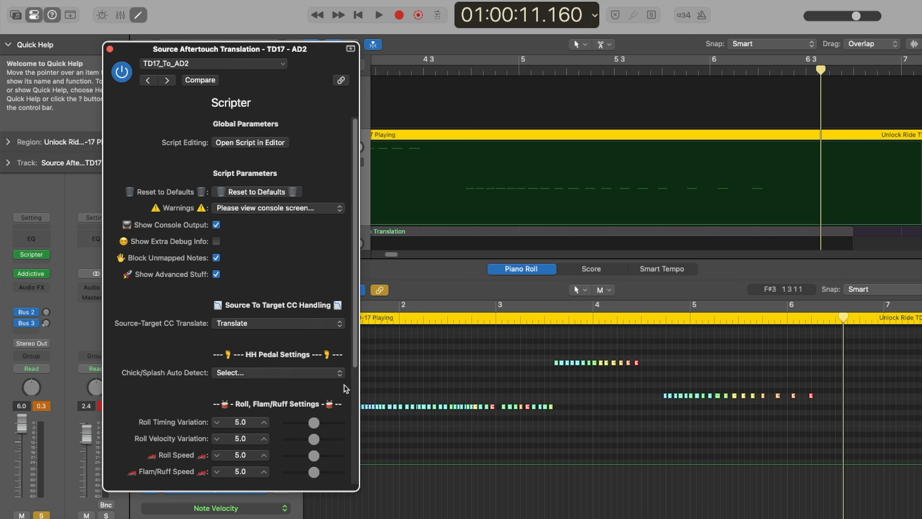
pyautogui.scroll(-5, 357, 365)
pyautogui.click(341, 439)
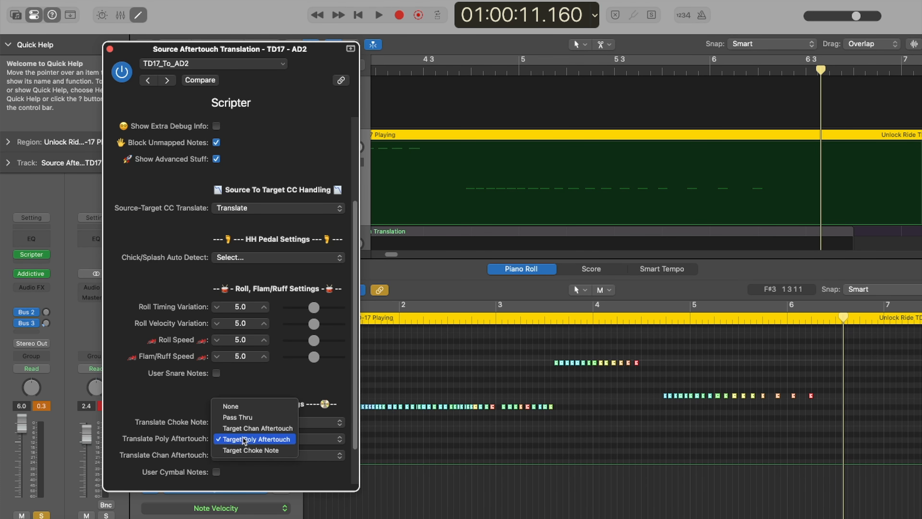
pyautogui.click(247, 429)
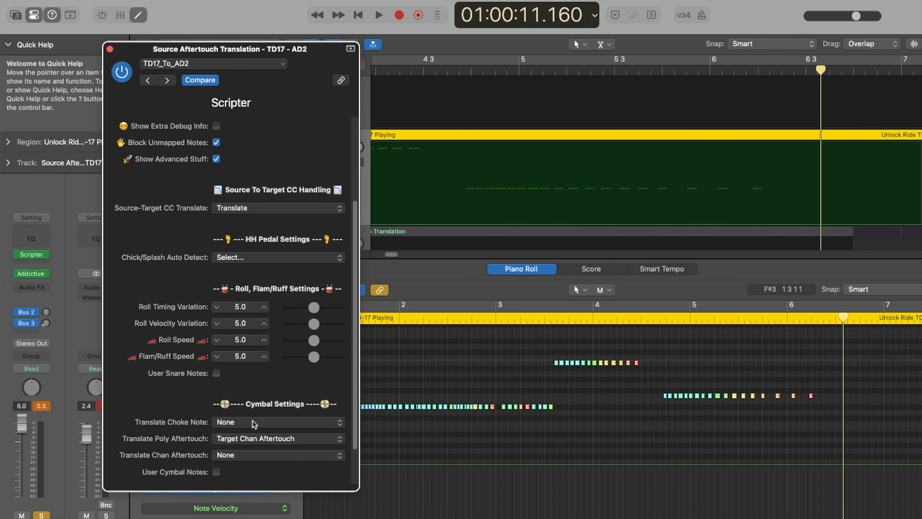
pyautogui.click(110, 49)
pyautogui.doubleClick(337, 321)
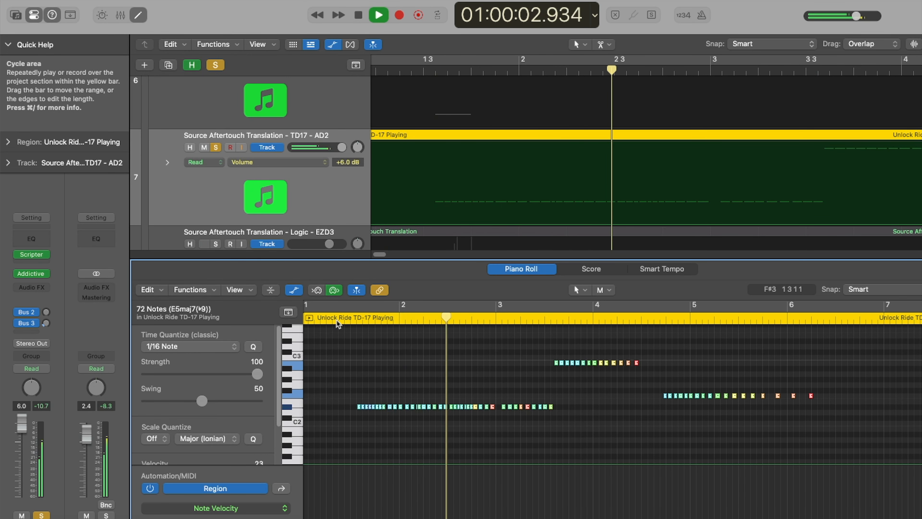
pyautogui.click(358, 15)
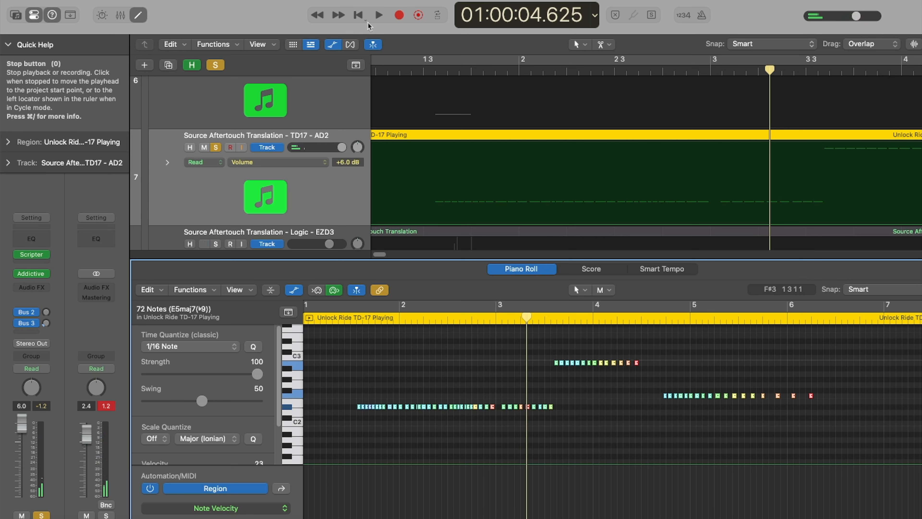
# Set Translate Poly Aftertouch to Target Choke Note and play back the TD-17 region from near its start
pyautogui.click(334, 321)
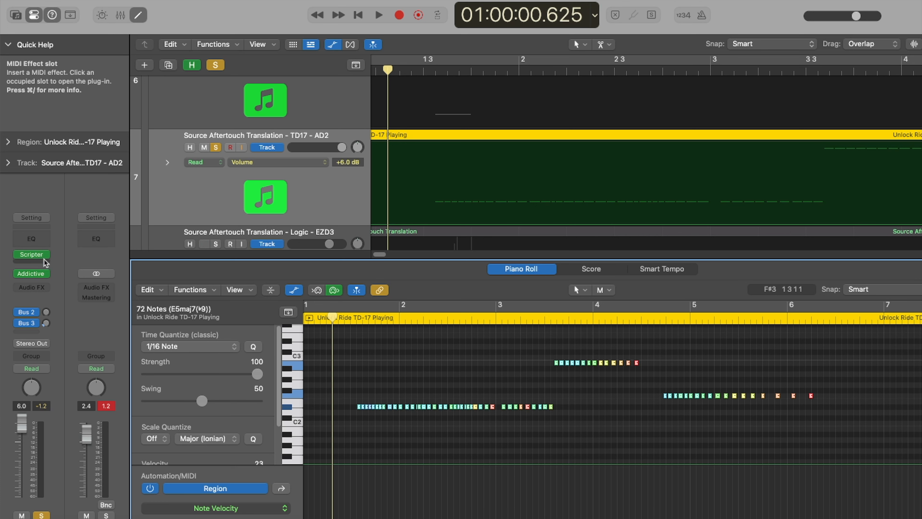
pyautogui.click(35, 256)
pyautogui.scroll(-5, 298, 289)
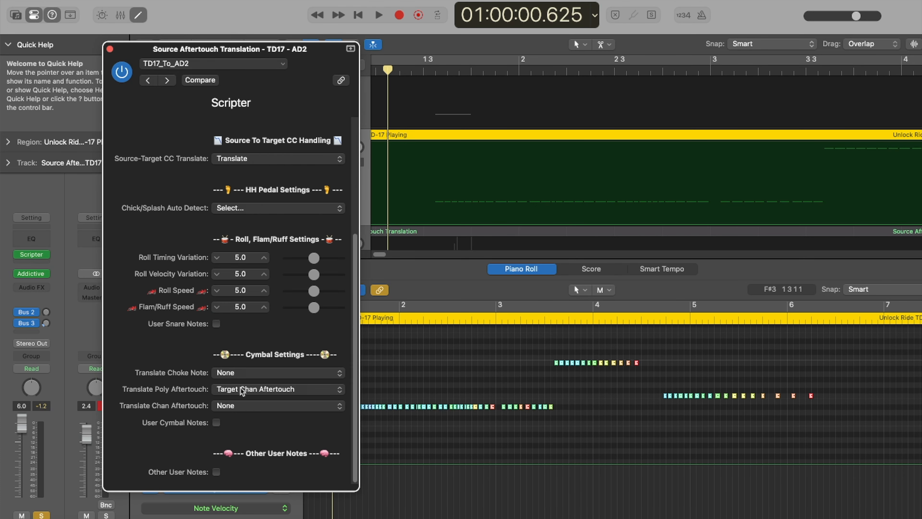
pyautogui.click(241, 388)
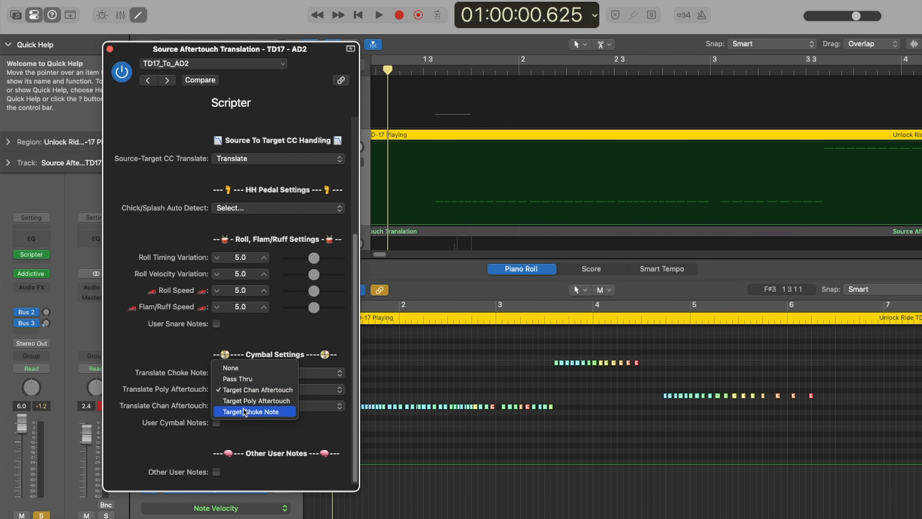
pyautogui.click(251, 412)
pyautogui.press('super+w')
pyautogui.press('space')
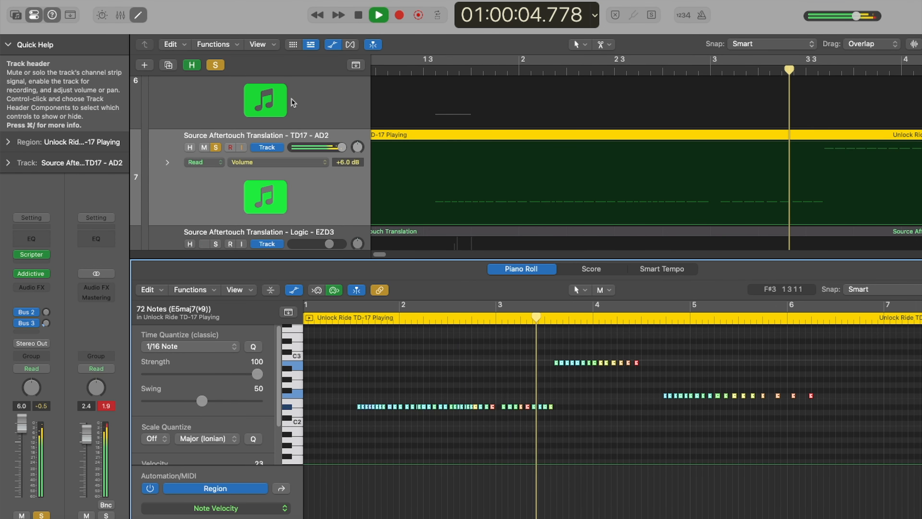
pyautogui.press('space')
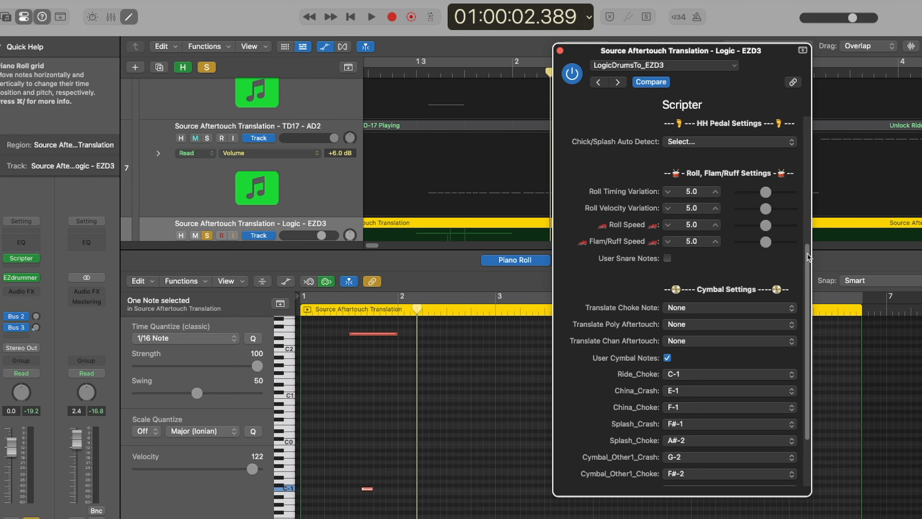
# Open the EZD3 track's script in the editor and locate the user cymbal notes and the Ride_Choke mapping
pyautogui.moveTo(807, 253); pyautogui.dragTo(810, 230)
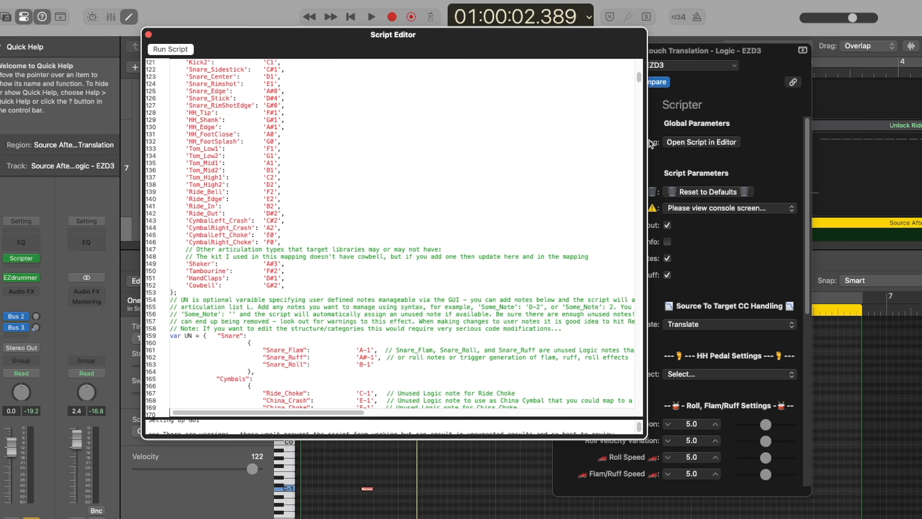
pyautogui.moveTo(640, 78); pyautogui.dragTo(640, 79)
pyautogui.scroll(-3, 252, 239)
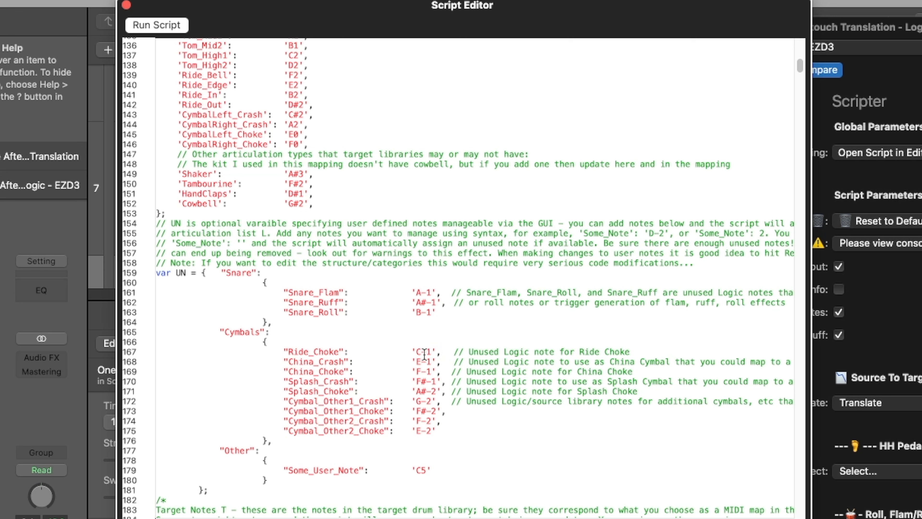
pyautogui.moveTo(801, 66); pyautogui.dragTo(800, 64)
pyautogui.scroll(-20, 793, 77)
pyautogui.scroll(5, 212, 140)
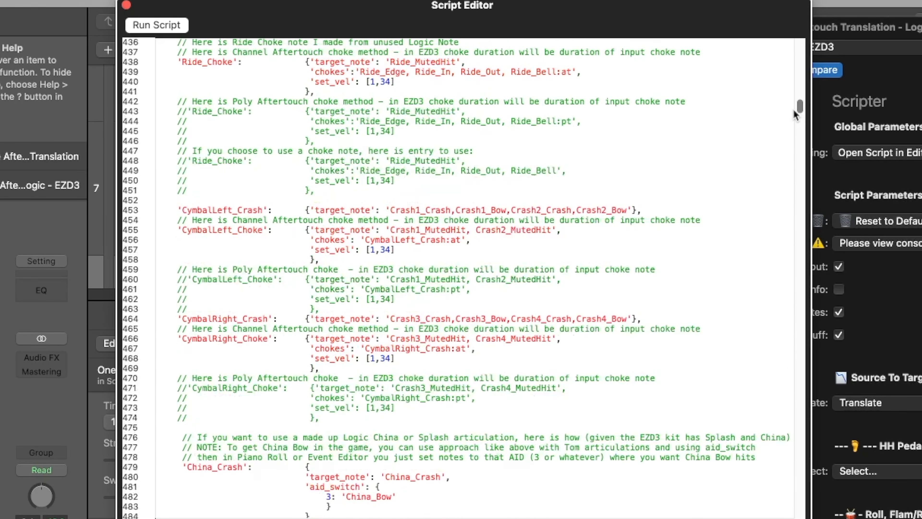
# Examine the Ride_Choke entry's target note, chokes list with its :at suffix and set_vel range, and close the script editor
pyautogui.moveTo(177, 284); pyautogui.dragTo(243, 285)
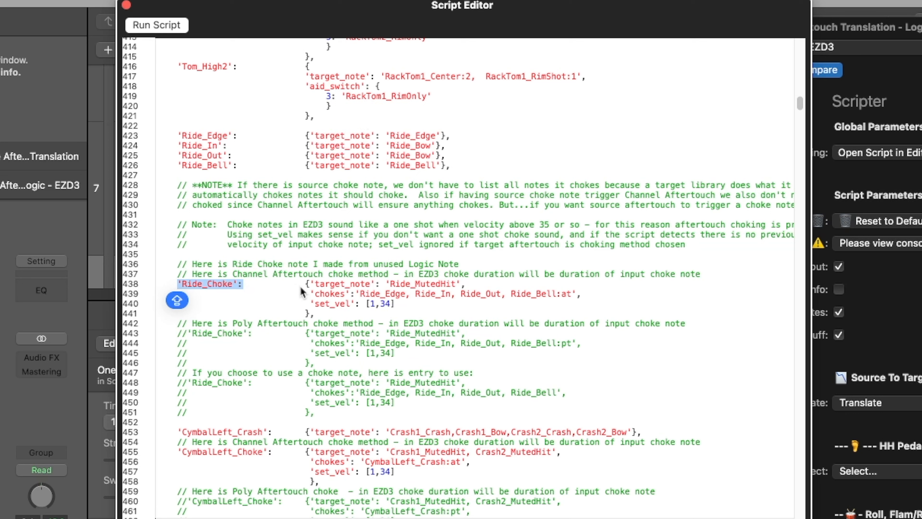
pyautogui.doubleClick(416, 286)
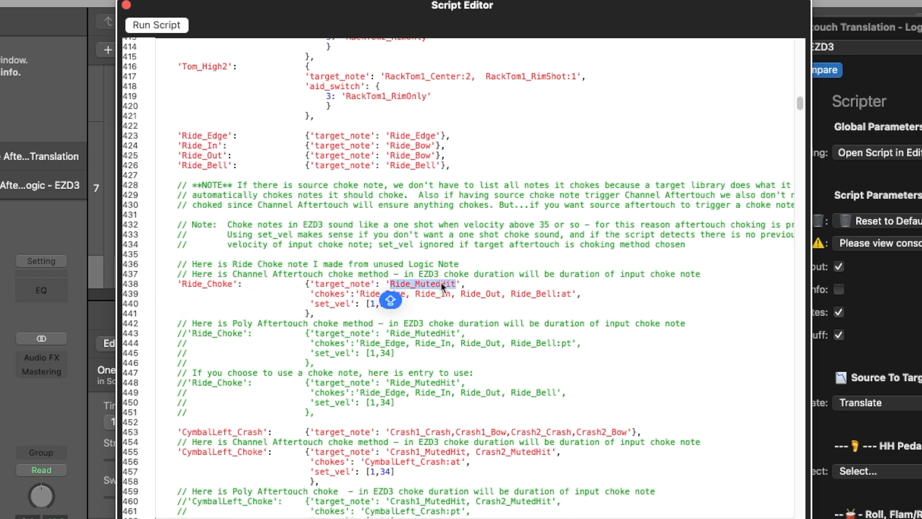
pyautogui.click(330, 294)
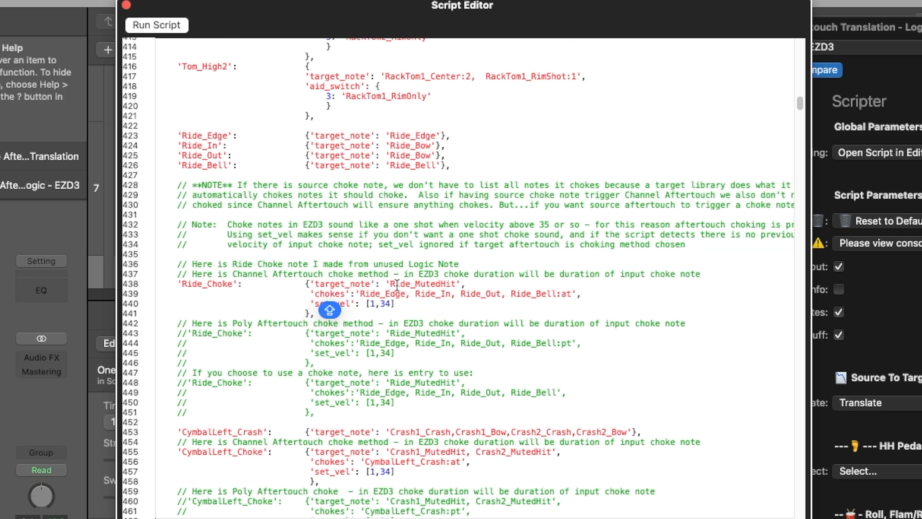
pyautogui.click(395, 303)
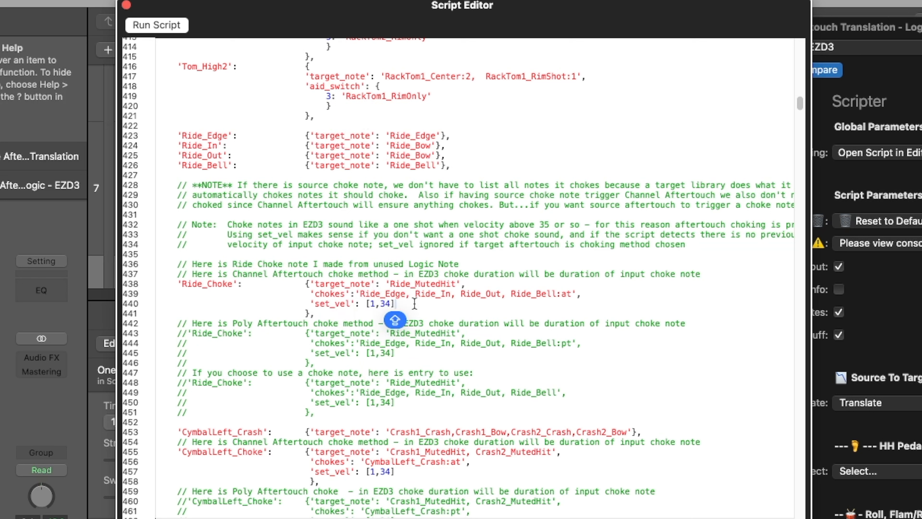
pyautogui.moveTo(558, 293); pyautogui.dragTo(572, 293)
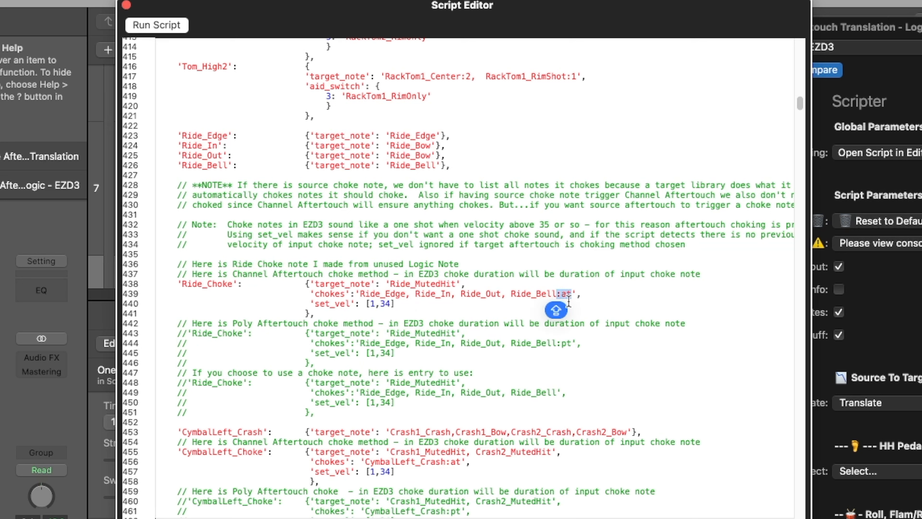
pyautogui.click(593, 293)
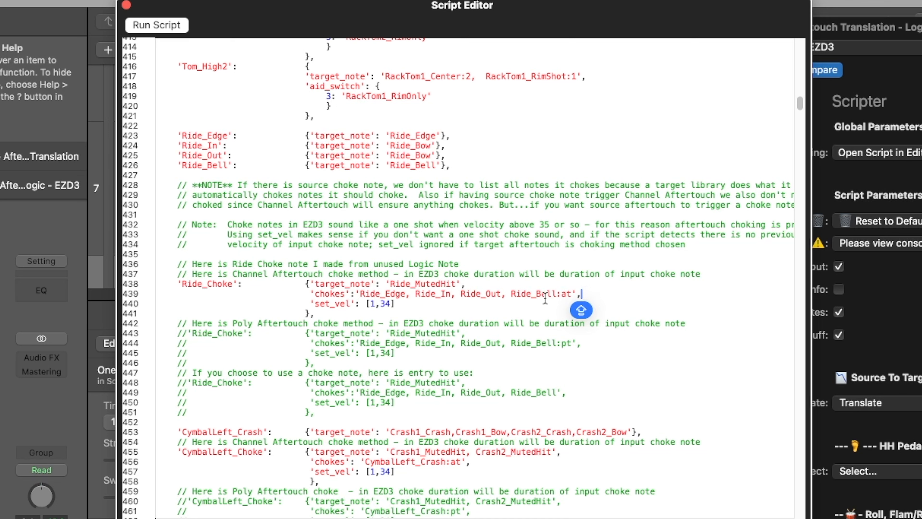
pyautogui.click(128, 5)
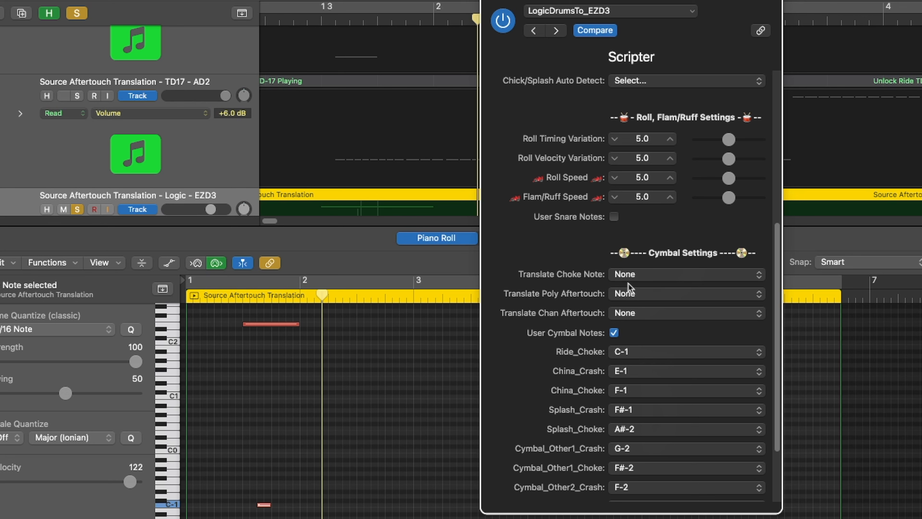
# Play back the EZD3 region with Translate Choke Note at None, Target Poly Aftertouch and Target Choke Note in turn
pyautogui.click(228, 295)
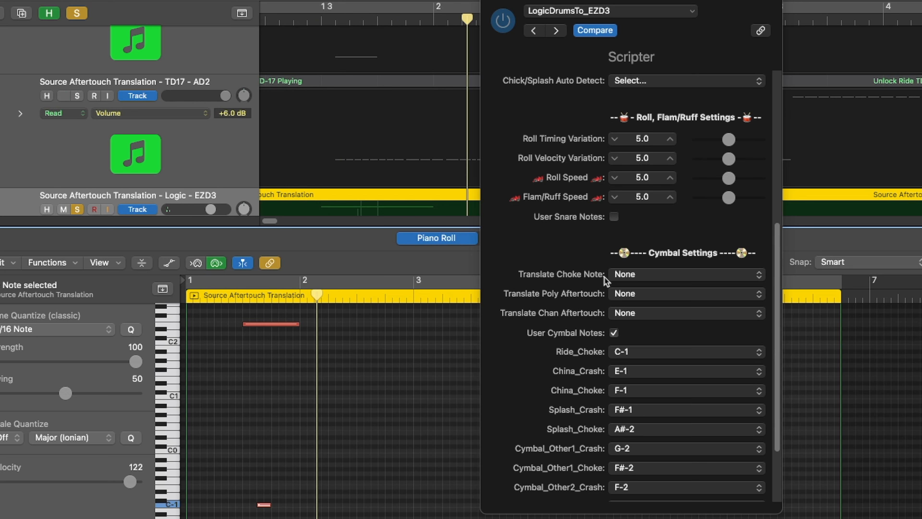
pyautogui.click(624, 274)
pyautogui.click(653, 302)
pyautogui.click(233, 295)
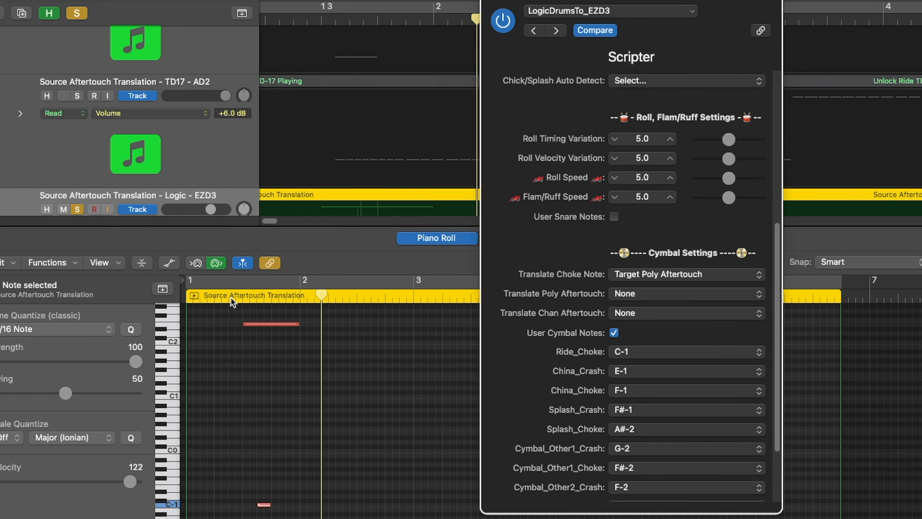
pyautogui.click(229, 296)
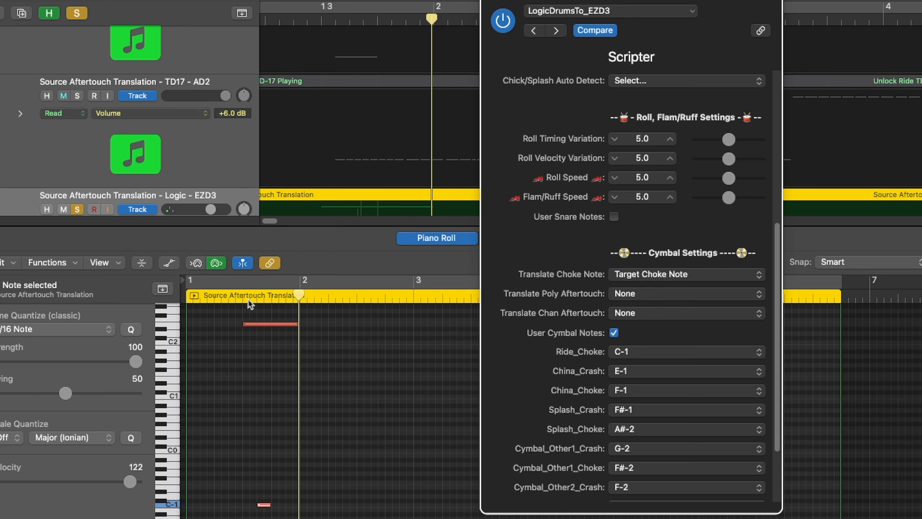
pyautogui.click(232, 296)
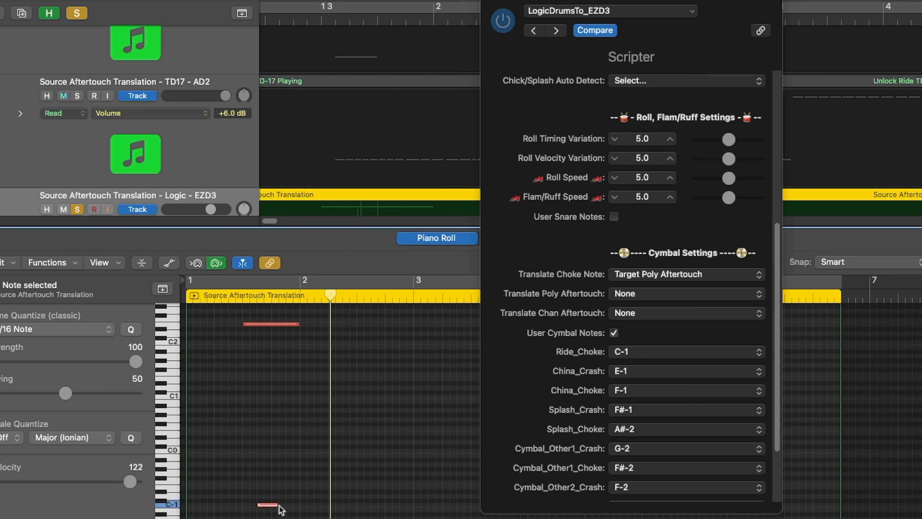
# Play back the region with the C-1 ride choke note shortened and lengthened under Target Poly Aftertouch, and restore the note's length
pyautogui.moveTo(278, 505); pyautogui.dragTo(263, 504)
pyautogui.click(229, 297)
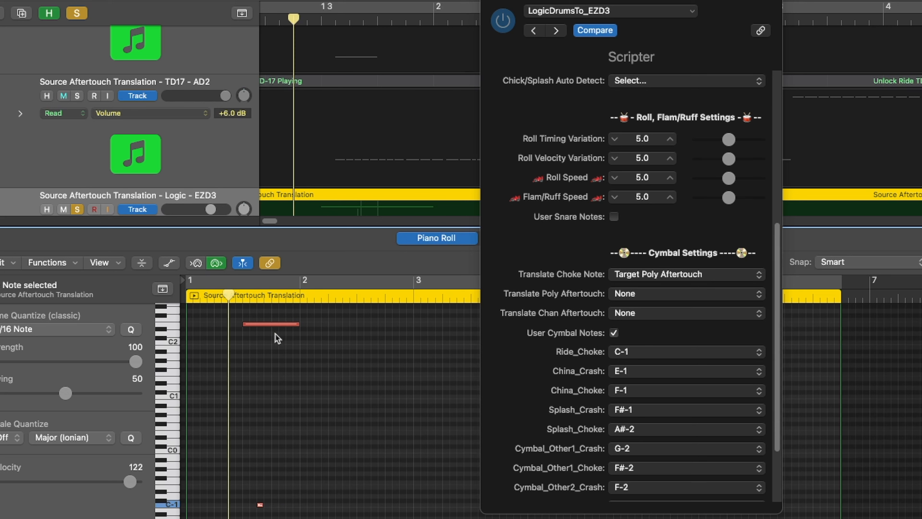
pyautogui.press('space')
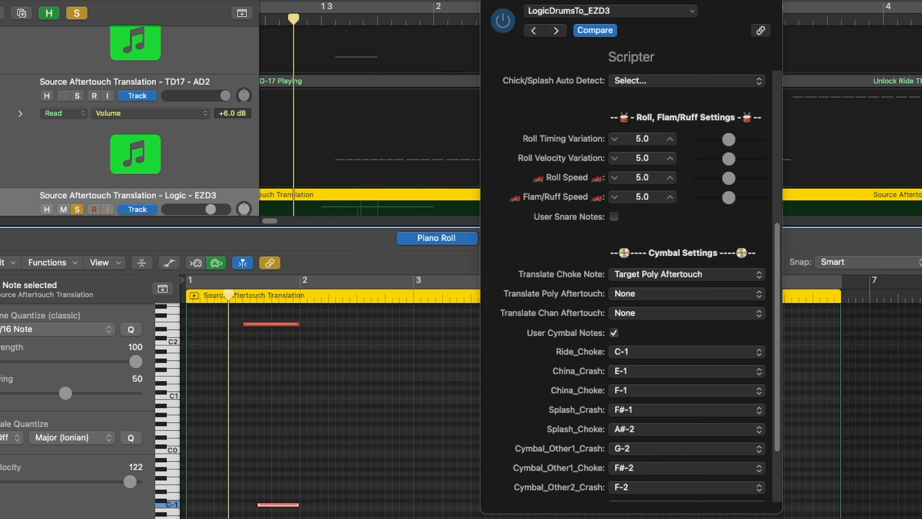
pyautogui.press('space')
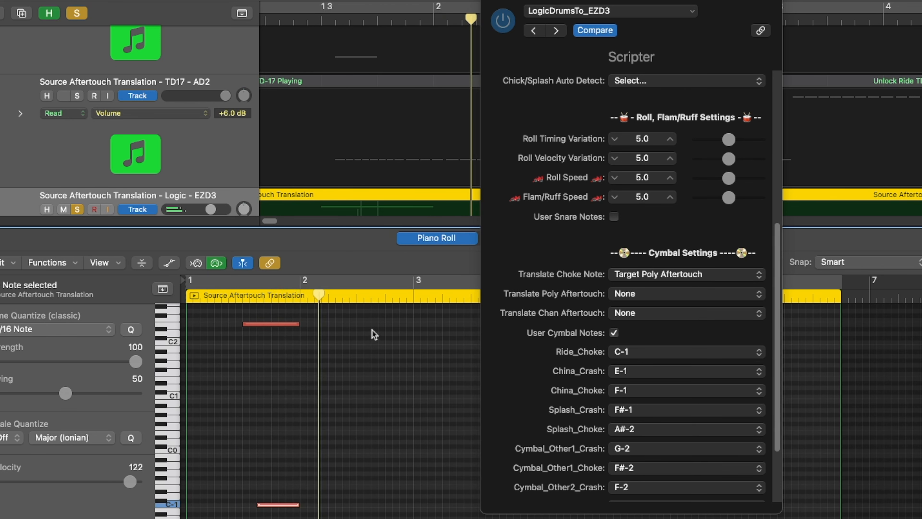
pyautogui.moveTo(298, 505); pyautogui.dragTo(270, 504)
pyautogui.click(650, 275)
pyautogui.click(563, 272)
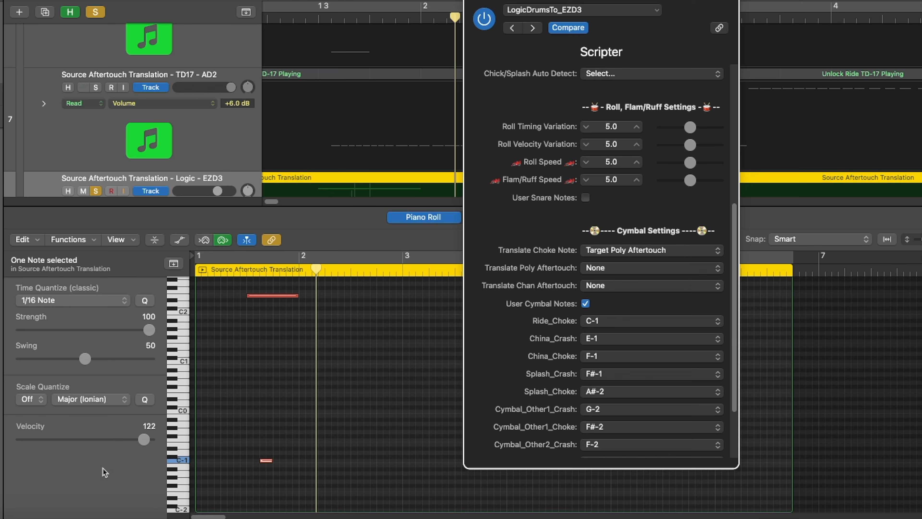
# Show the region's aftertouch automation, set Translate Choke Note to None and Translate Chan Aftertouch to Target Chan Aftertouch, and play back the region
pyautogui.click(179, 241)
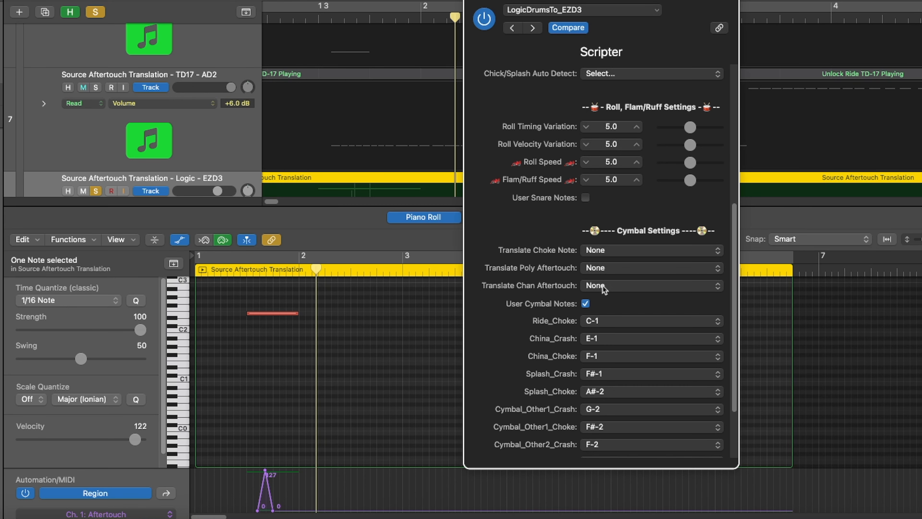
pyautogui.click(603, 286)
pyautogui.click(625, 312)
pyautogui.click(235, 273)
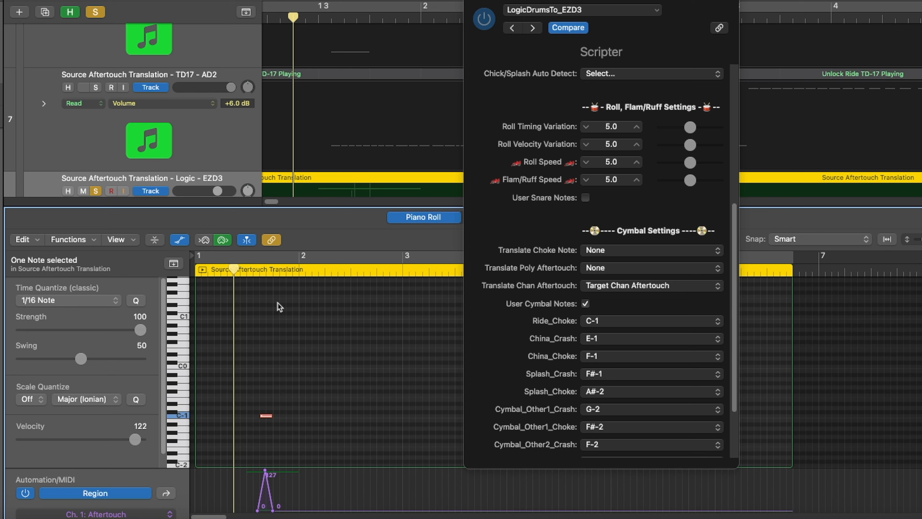
pyautogui.press('space')
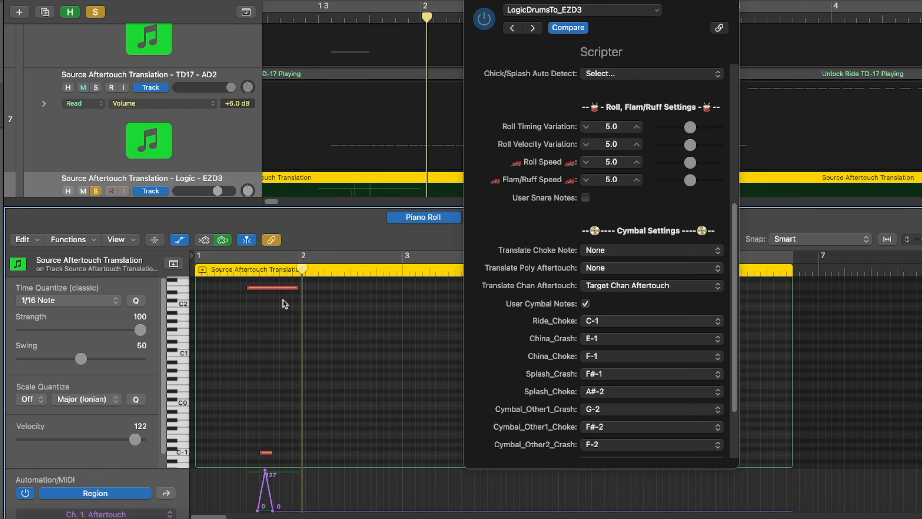
# Set Translate Chan Aftertouch to Target Poly Aftertouch and play back the EZD3 region from near its start
pyautogui.click(660, 264)
pyautogui.click(608, 296)
pyautogui.click(224, 271)
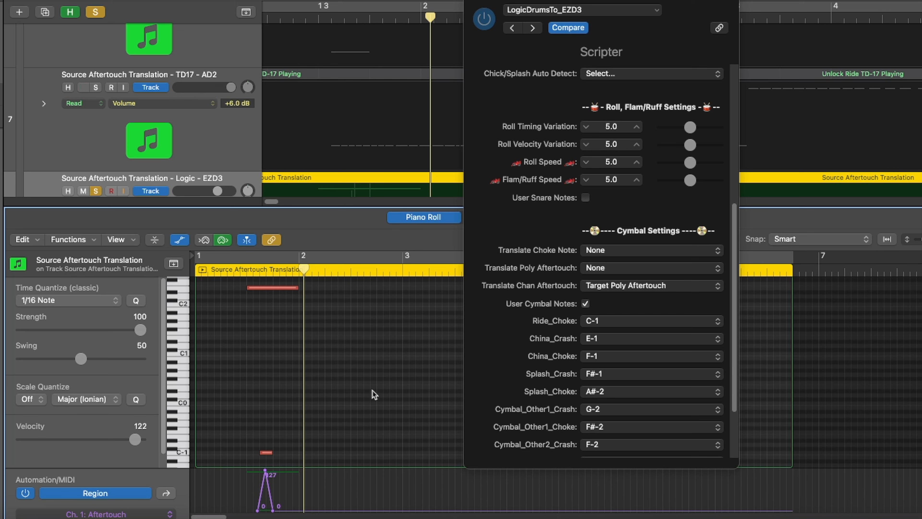
# Set Translate Chan Aftertouch to Target Choke Note and play back the EZD3 region from near its start
pyautogui.click(622, 285)
pyautogui.click(623, 296)
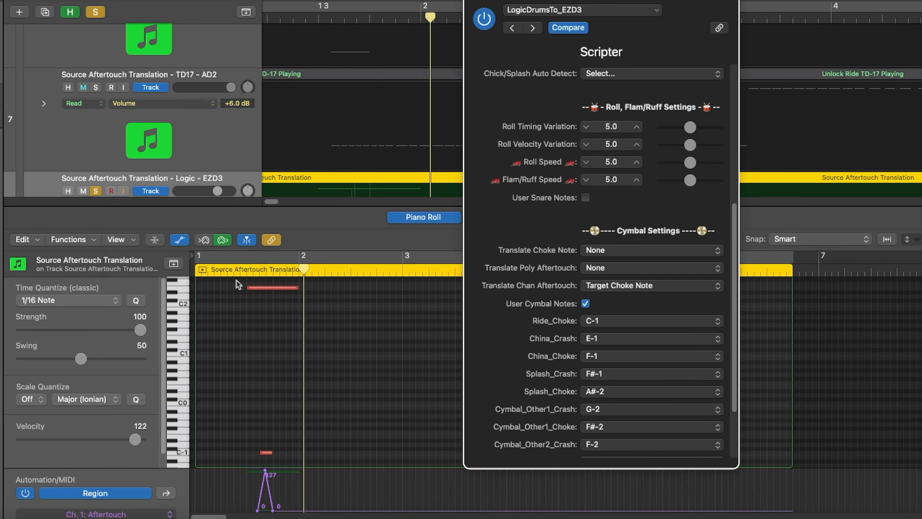
pyautogui.click(228, 270)
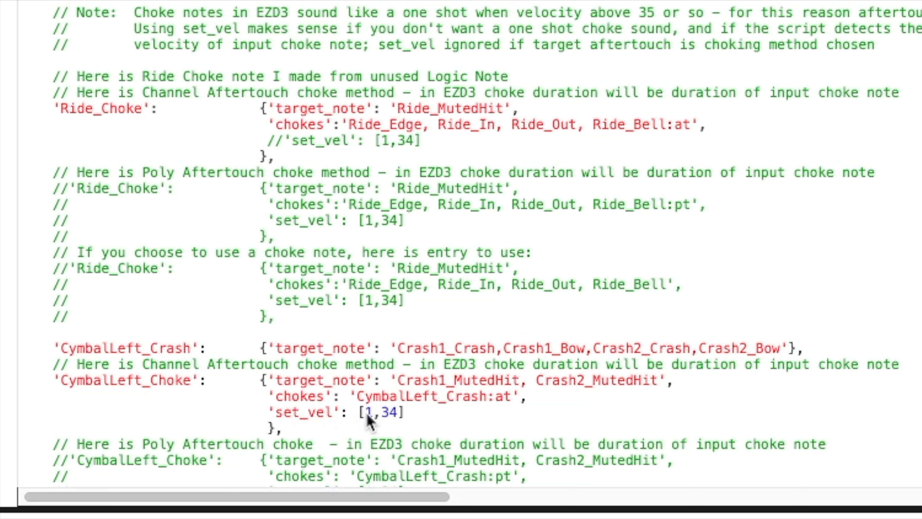
# Point out the :at suffix and comment out the set_vel line in the script's CymbalLeft_Choke entry
pyautogui.click(494, 398)
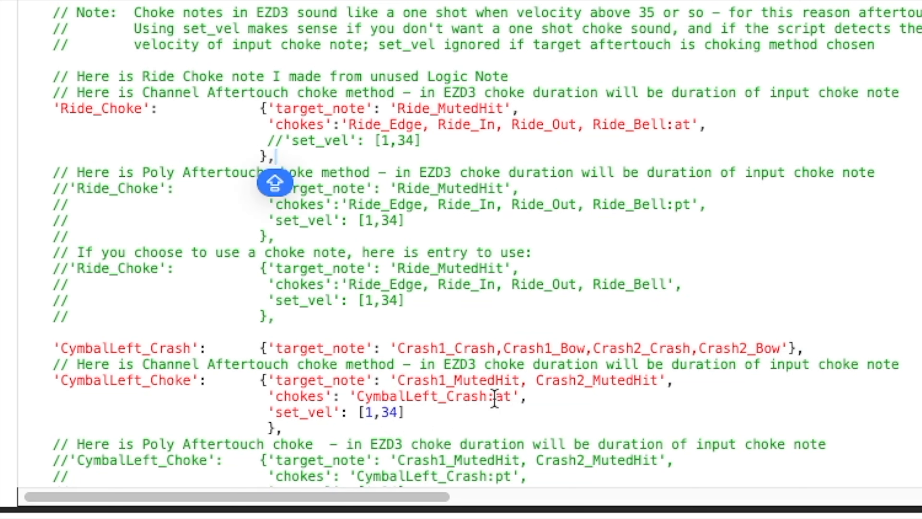
pyautogui.moveTo(494, 398); pyautogui.dragTo(515, 399)
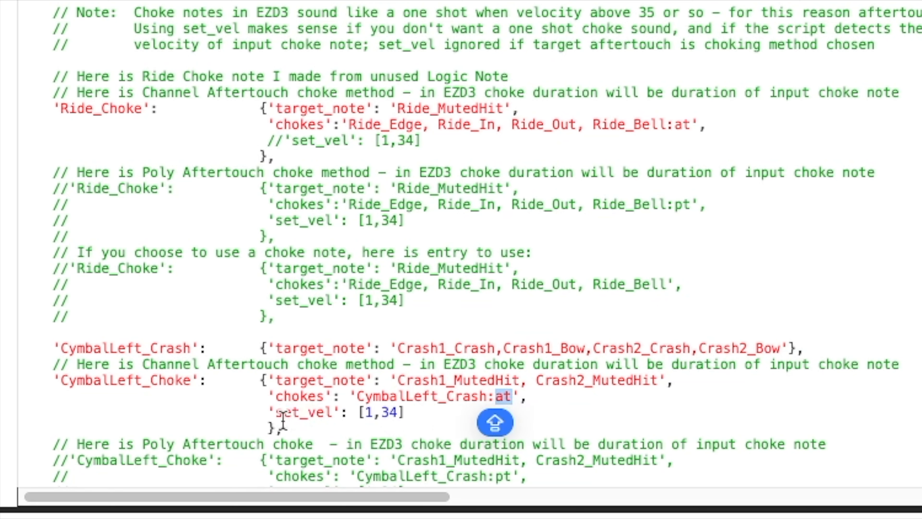
pyautogui.moveTo(268, 413); pyautogui.dragTo(341, 412)
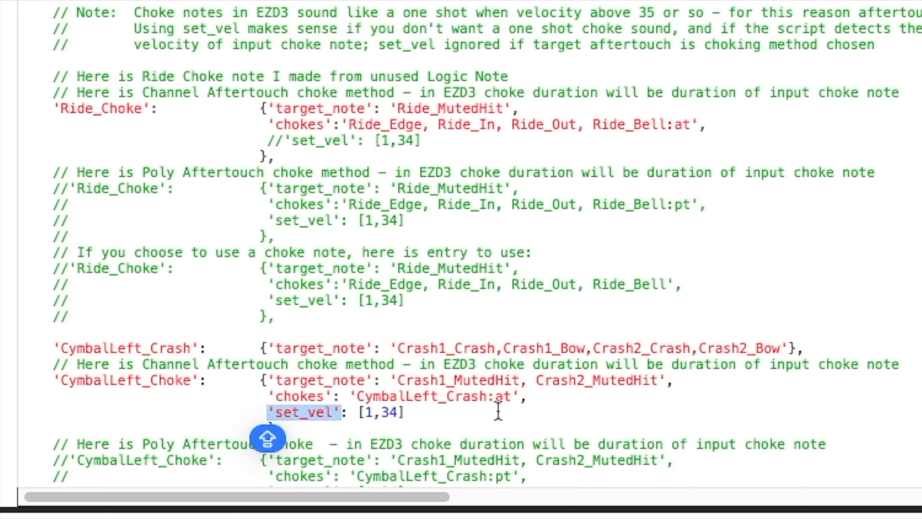
pyautogui.click(270, 411)
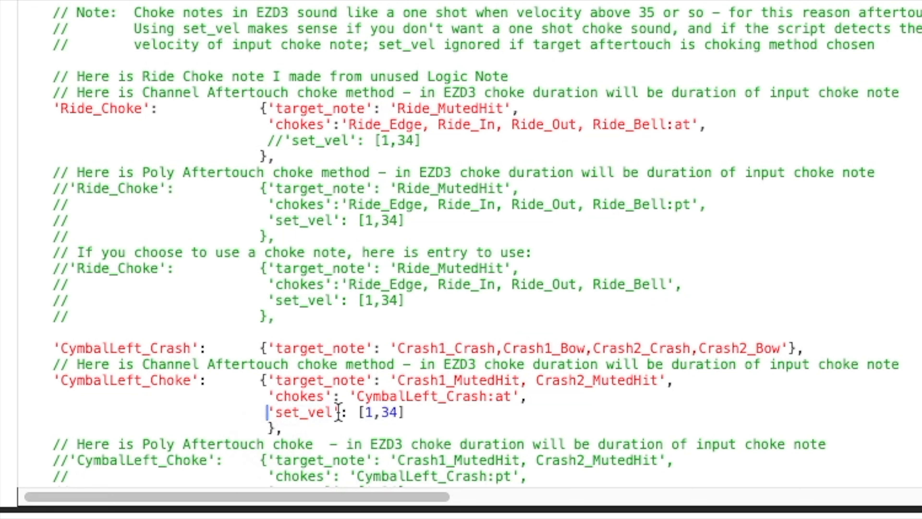
pyautogui.write('/')
pyautogui.write('/')
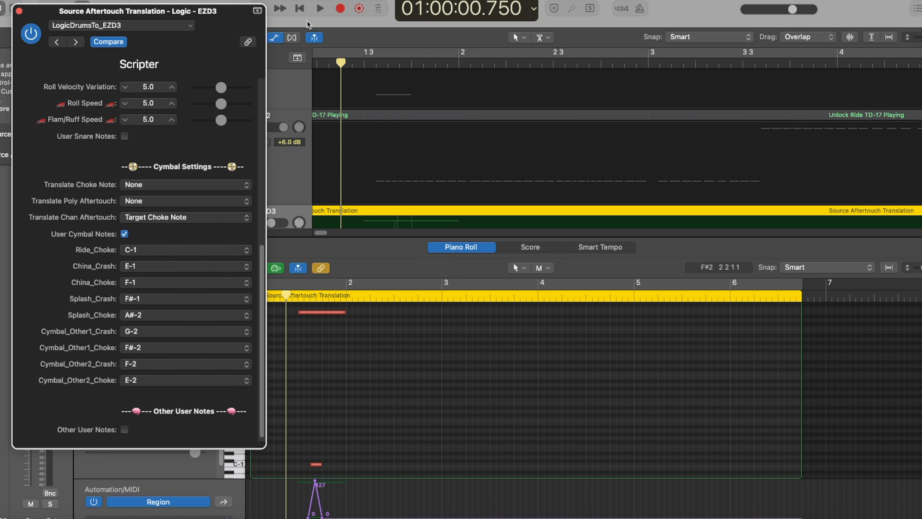
# Play back the start of the EZD3 region twice with Ride_Choke's set_vel line commented out
pyautogui.click(319, 10)
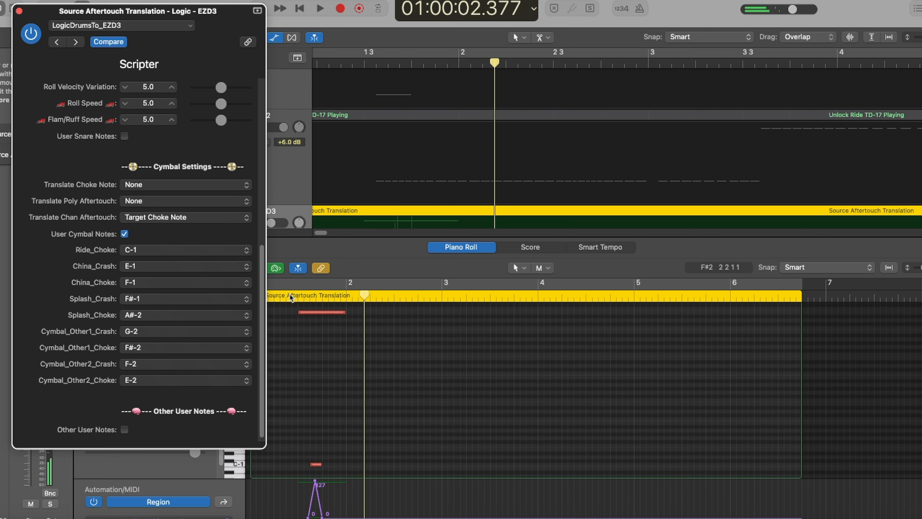
pyautogui.press('space')
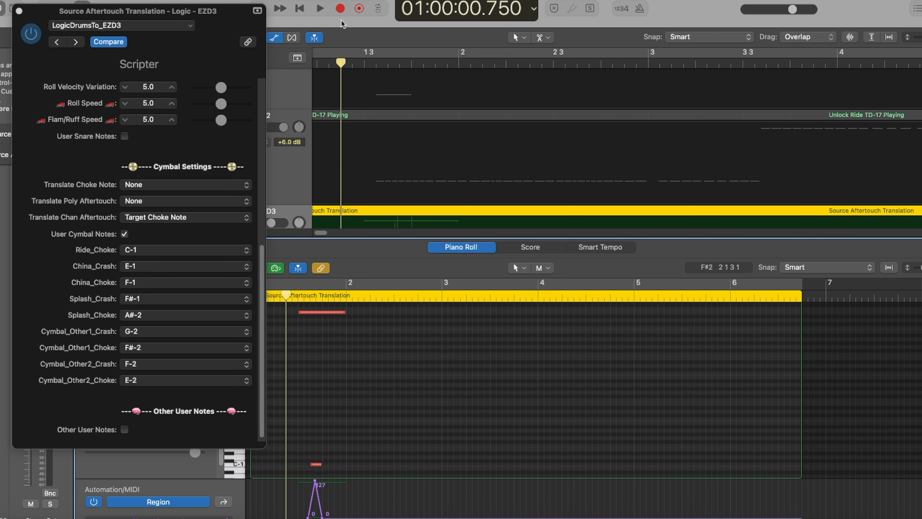
pyautogui.press('space')
pyautogui.press('space')
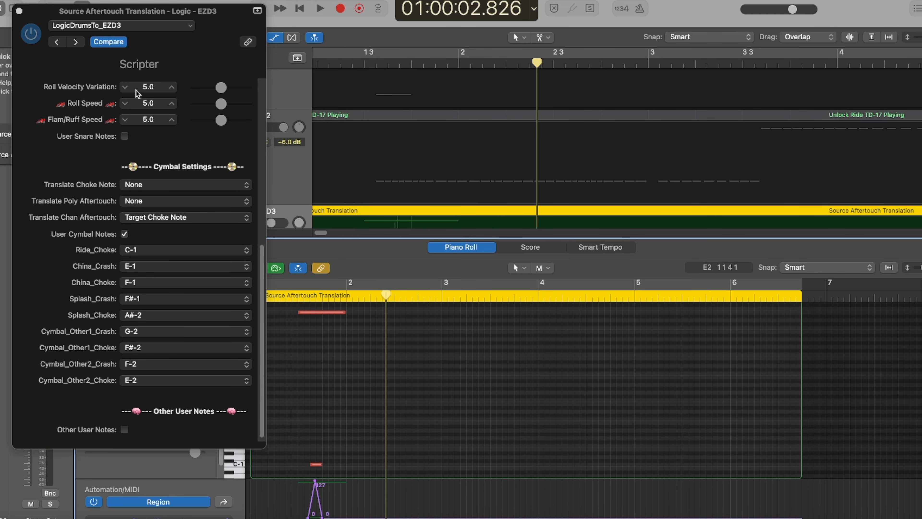
# Uncomment the set_vel line of the Ride_Choke entry in the script and play back the EZD3 region
pyautogui.scroll(10, 260, 255)
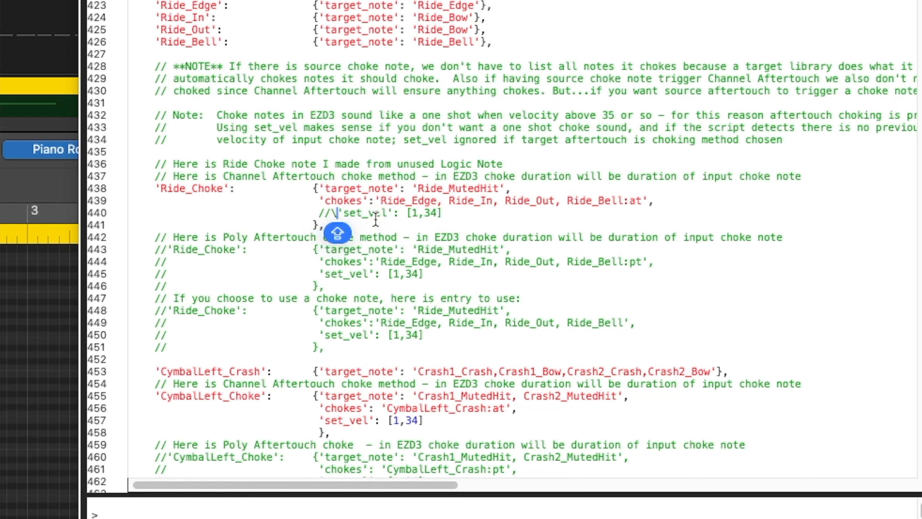
pyautogui.press('BackSpace')
pyautogui.press('BackSpace')
pyautogui.press('BackSpace')
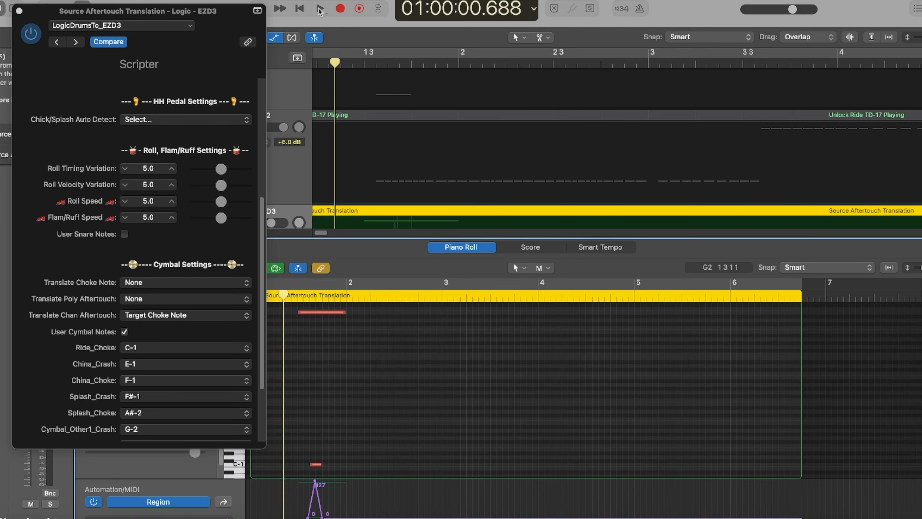
pyautogui.click(319, 10)
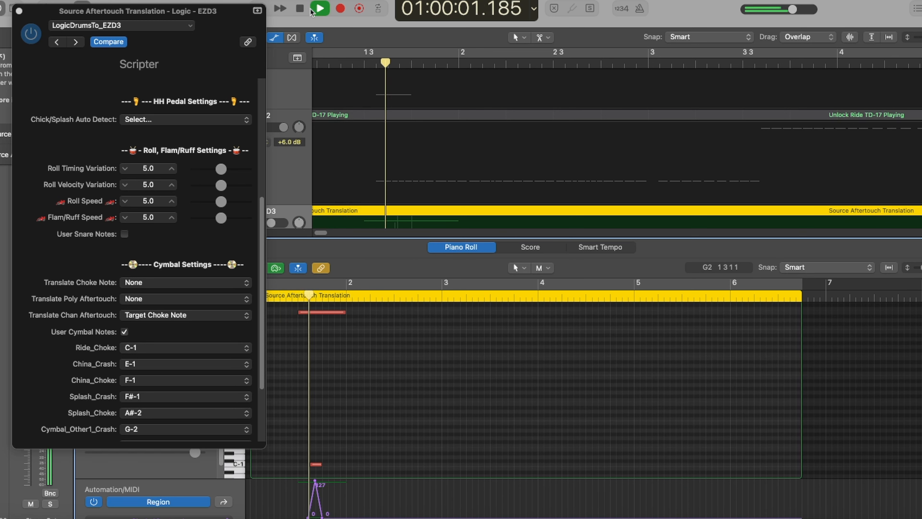
# Stop playback of the EZD3 region and set the Ride_Choke user cymbal note to D-1 in the Scripter settings
pyautogui.press('space')
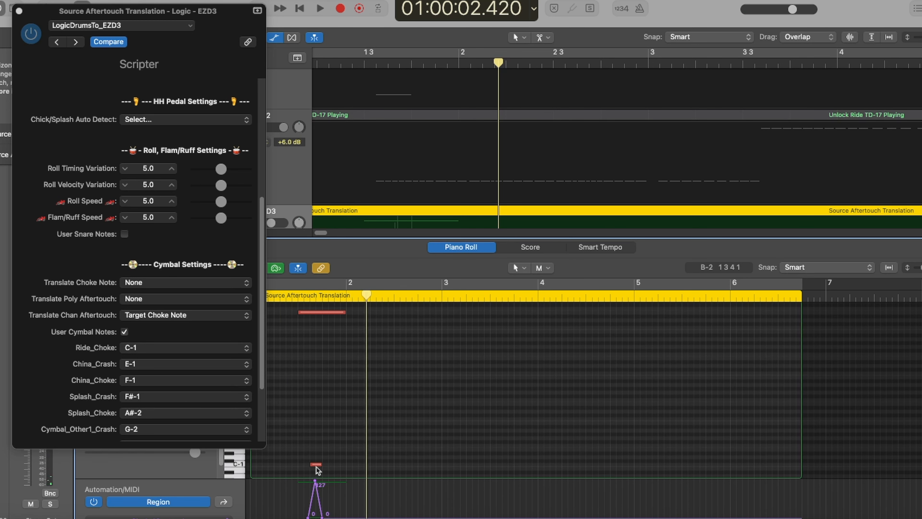
pyautogui.click(302, 297)
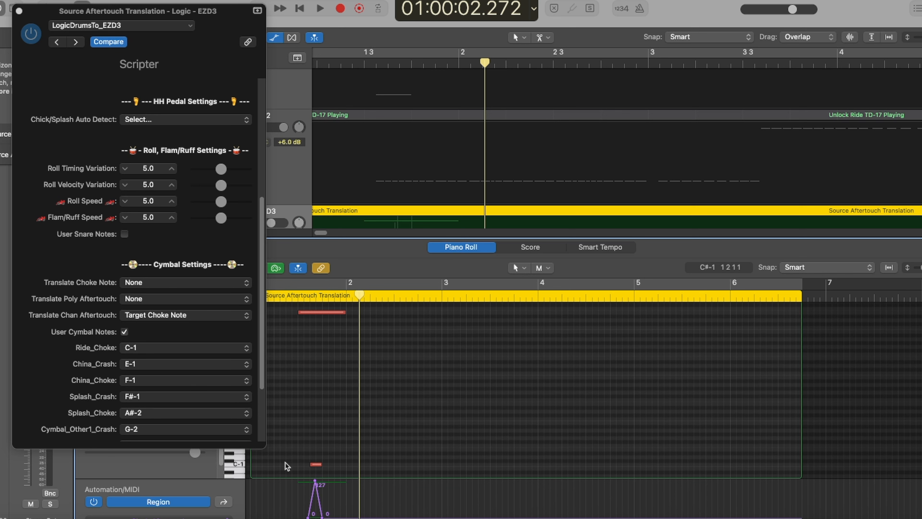
pyautogui.click(146, 348)
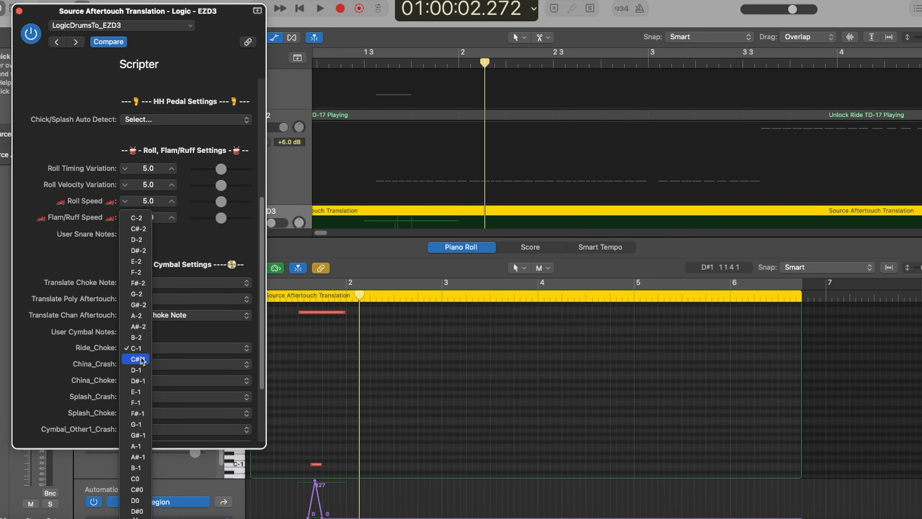
pyautogui.click(137, 370)
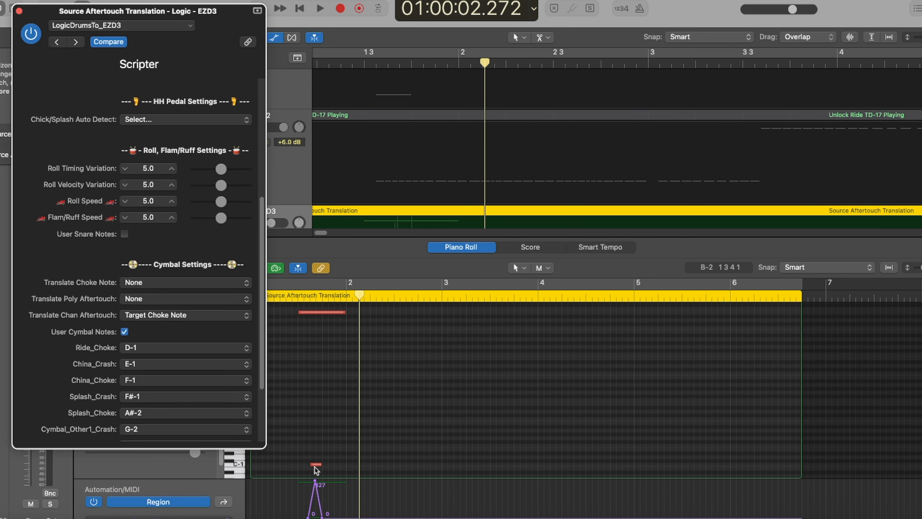
# Move the low choke note in the piano roll up to D-1 and play back the region from near its start
pyautogui.click(315, 465)
pyautogui.moveTo(315, 466); pyautogui.dragTo(316, 458)
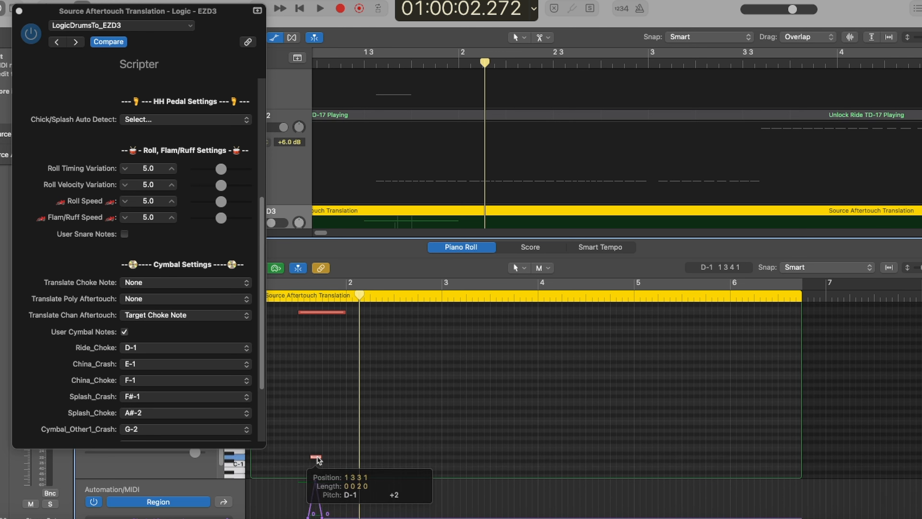
pyautogui.click(287, 296)
pyautogui.press('space')
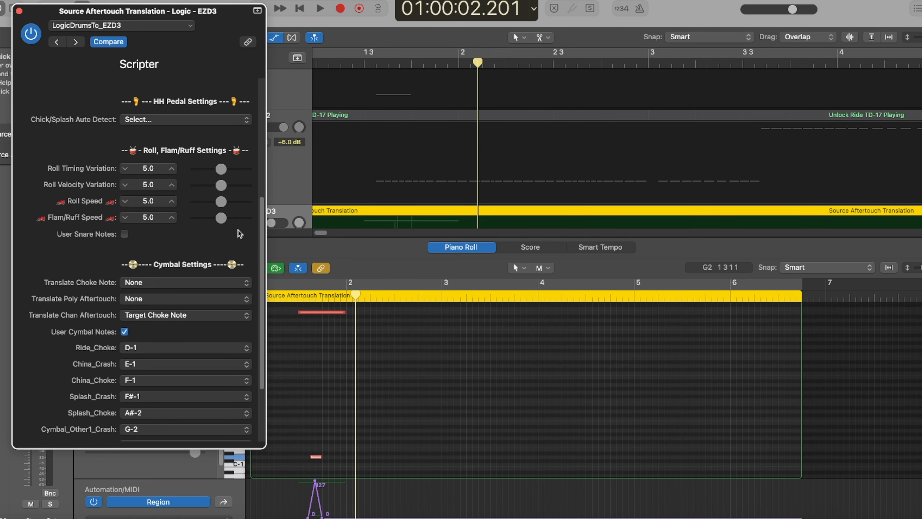
# Reset the LogicDrumsTo_EZD3 script parameters to their defaults and enable User Cymbal Notes to check the Ride_Choke note
pyautogui.moveTo(262, 230); pyautogui.dragTo(217, 141)
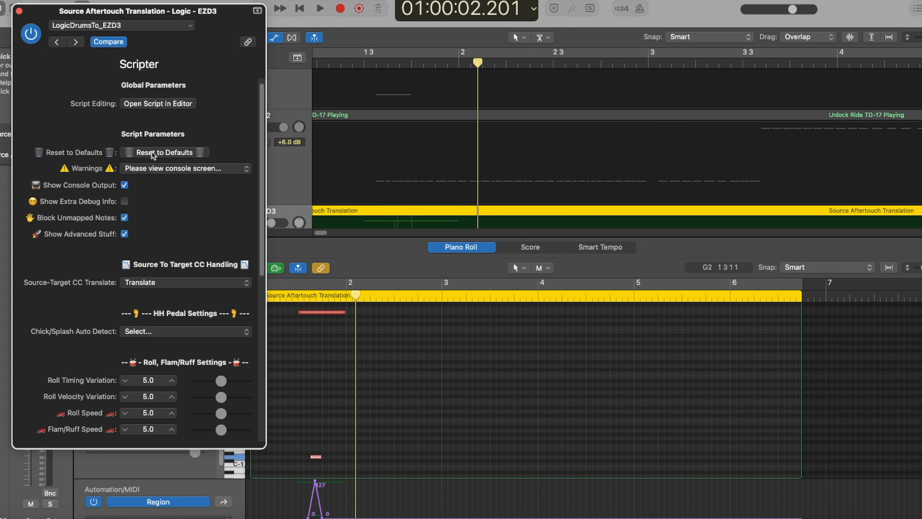
pyautogui.moveTo(261, 224); pyautogui.dragTo(262, 341)
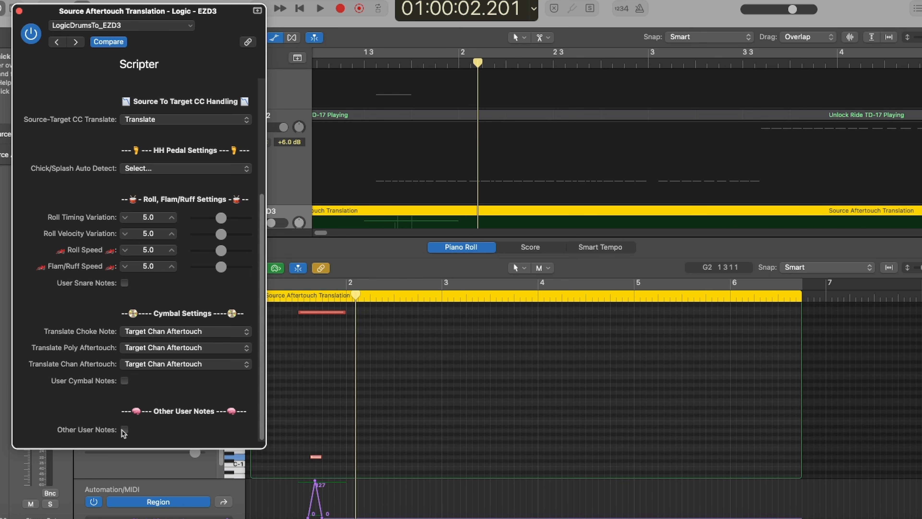
pyautogui.click(124, 381)
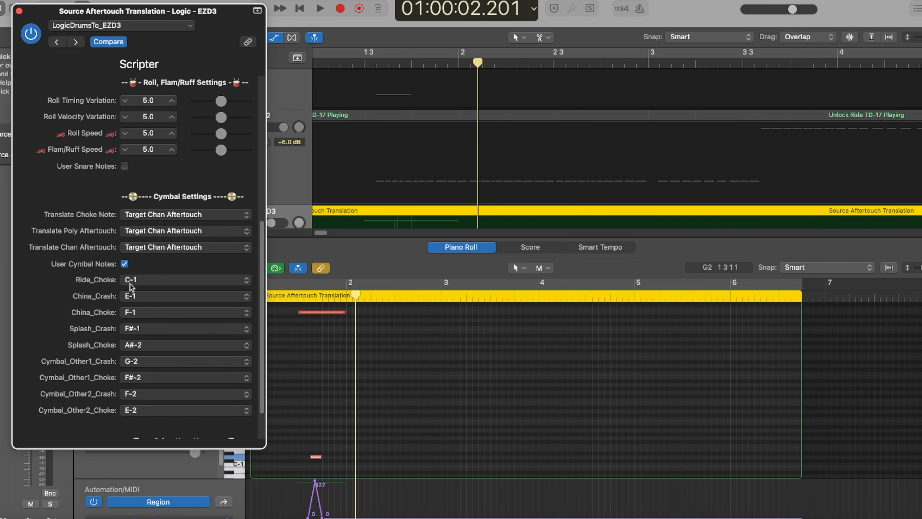
pyautogui.scroll(10, 122, 275)
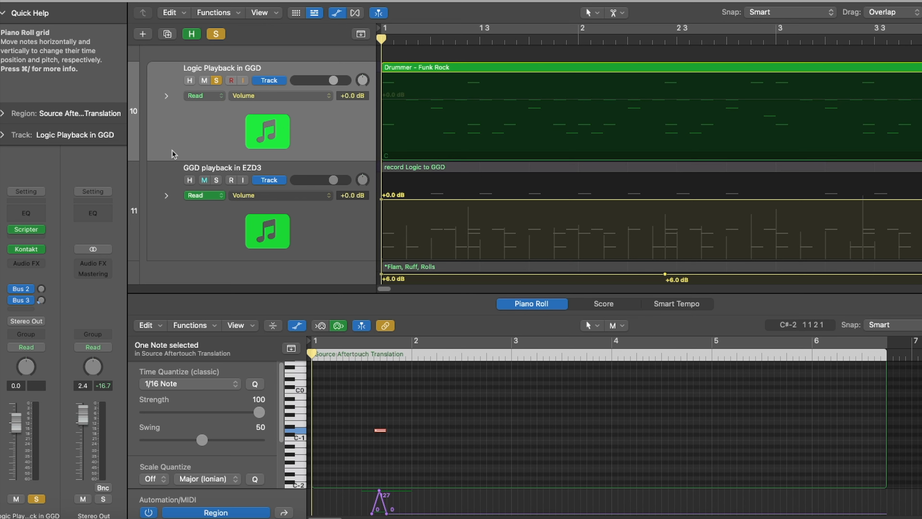
# Open the LogicDrumsTo_GGD script of the Logic Playback in GGD track in the script editor and enlarge the editor
pyautogui.click(28, 230)
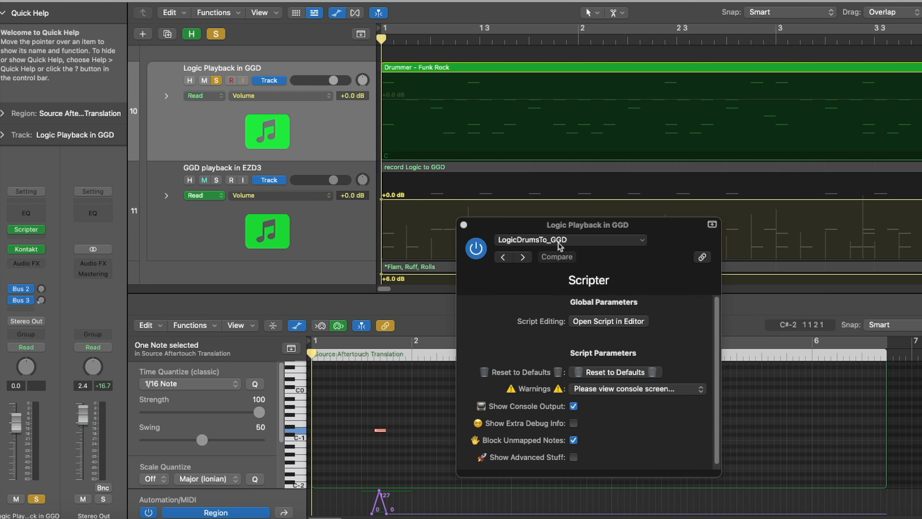
pyautogui.click(625, 323)
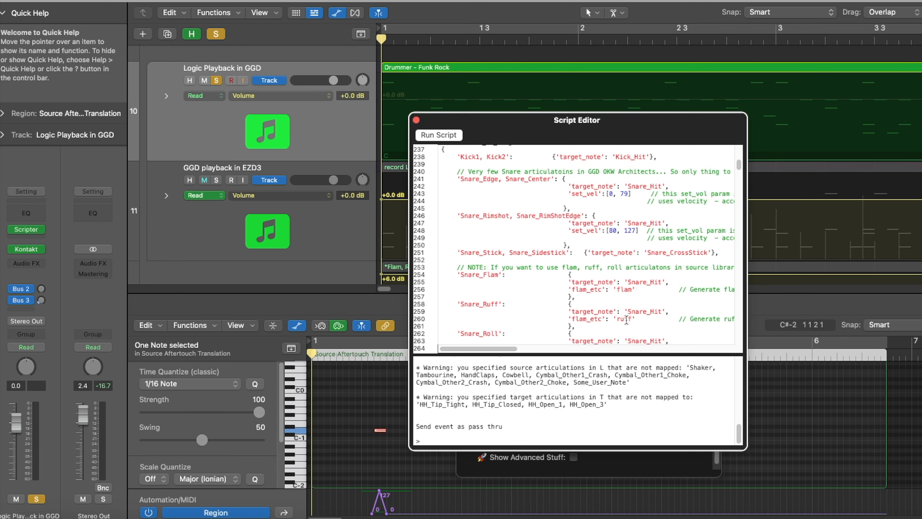
pyautogui.moveTo(423, 120); pyautogui.dragTo(103, 11)
pyautogui.moveTo(425, 345); pyautogui.dragTo(487, 469)
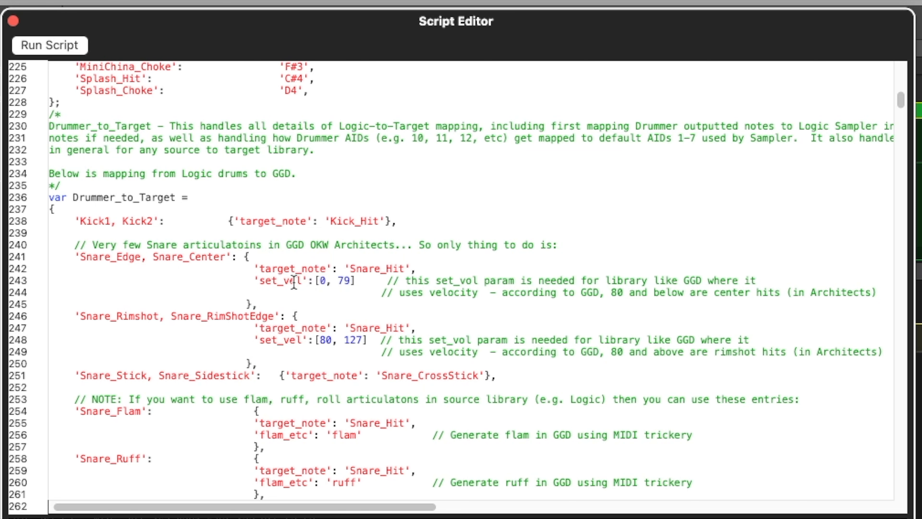
# Point out the set_vel range [0, 79] in the script's Snare_Edge, Snare_Center entry
pyautogui.moveTo(257, 281); pyautogui.dragTo(358, 284)
pyautogui.click(153, 282)
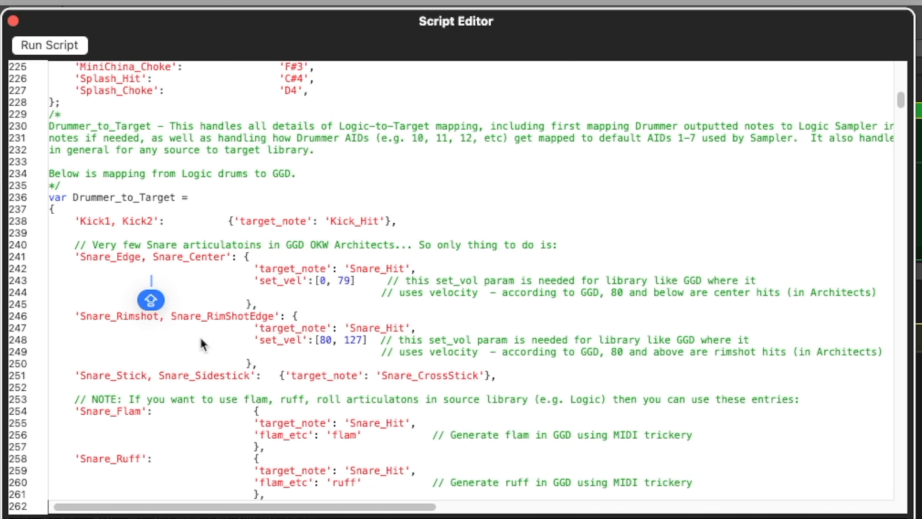
pyautogui.click(322, 281)
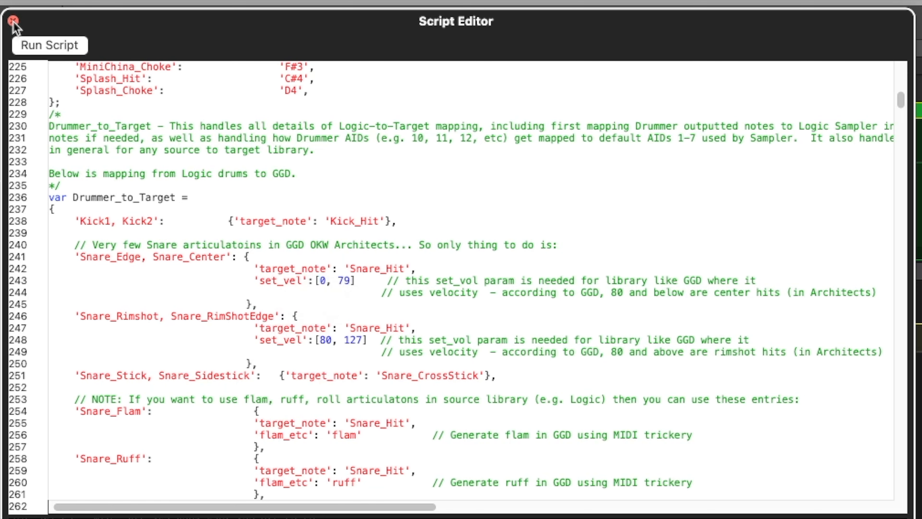
# Comment out the set_vel lines of the Snare_Edge, Snare_Center and Snare_Rimshot, Snare_RimShotEdge entries and close the script editor
pyautogui.click(253, 282)
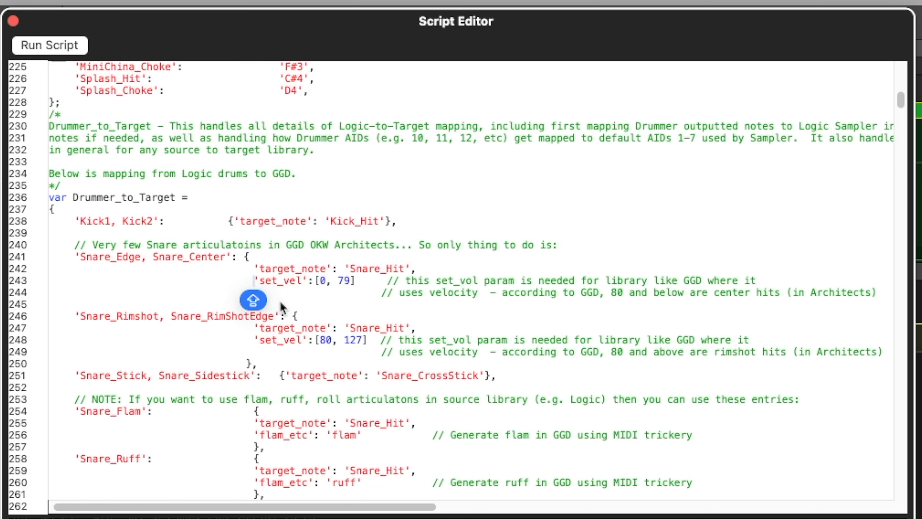
pyautogui.write('//')
pyautogui.click(254, 340)
pyautogui.write('//')
pyautogui.click(14, 21)
# Show the Drummer - Funk Rock region of the Logic Playback in GGD track in the piano roll and play it back
pyautogui.click(603, 364)
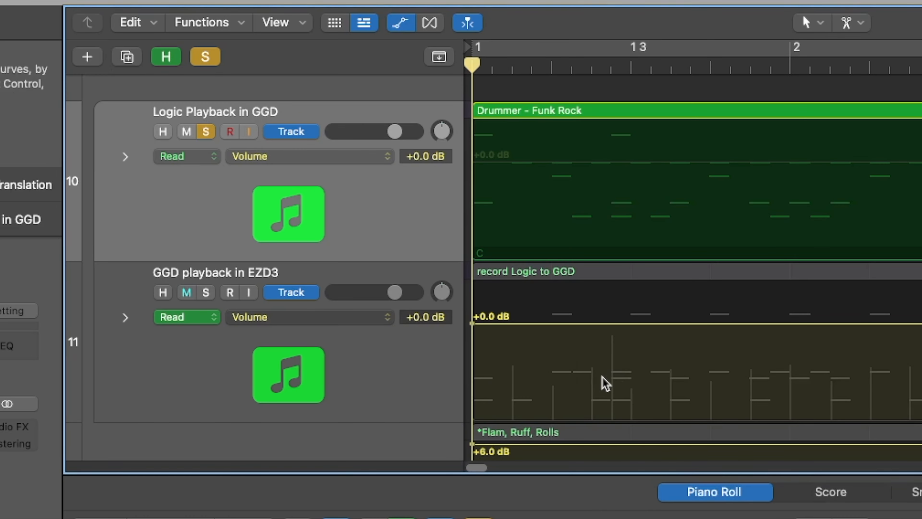
pyautogui.doubleClick(544, 156)
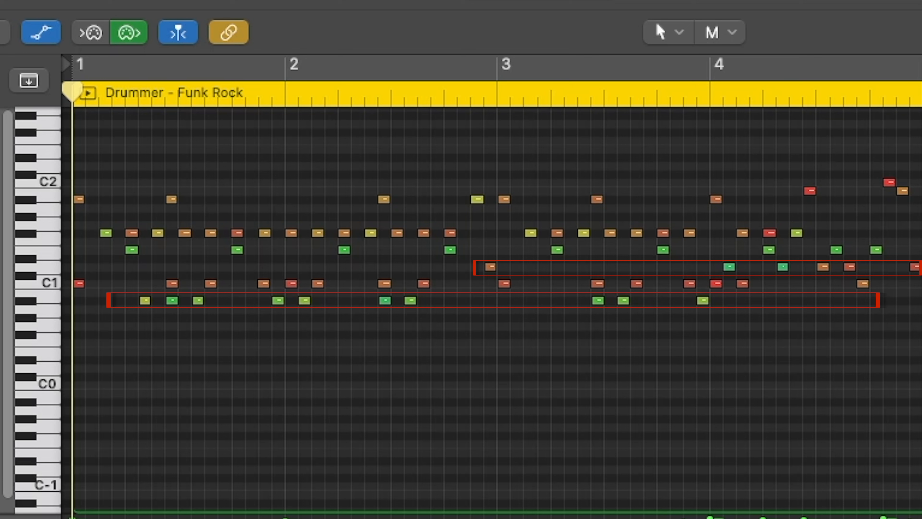
pyautogui.press('space')
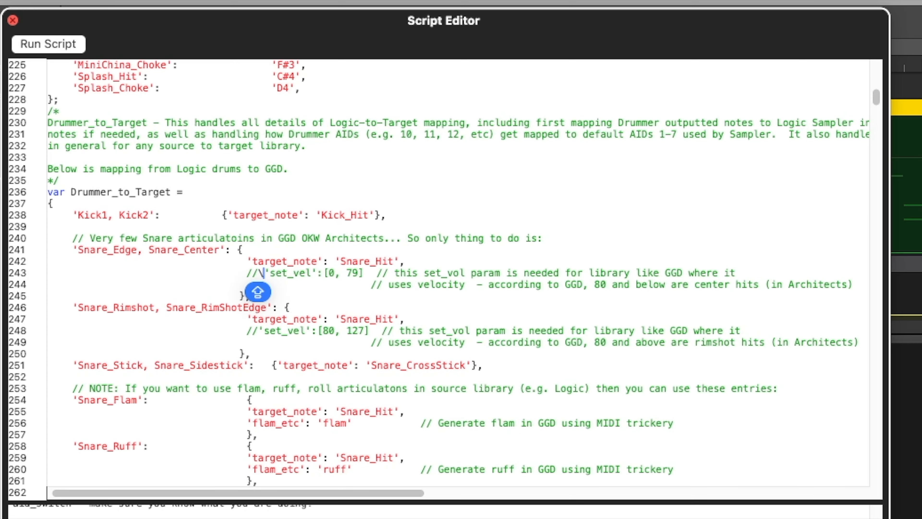
# Uncomment both snare set_vel lines, [0, 79] and [80, 127], in the GGD script and run the script
pyautogui.write('\\')
pyautogui.press('BackSpace')
pyautogui.press('BackSpace')
pyautogui.press('BackSpace')
pyautogui.press('BackSpace')
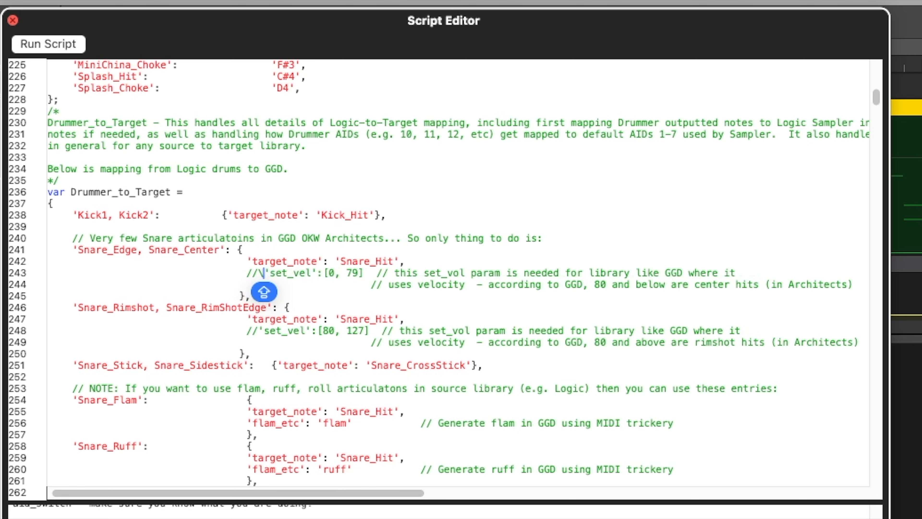
pyautogui.click(265, 331)
pyautogui.press('BackSpace')
pyautogui.press('BackSpace')
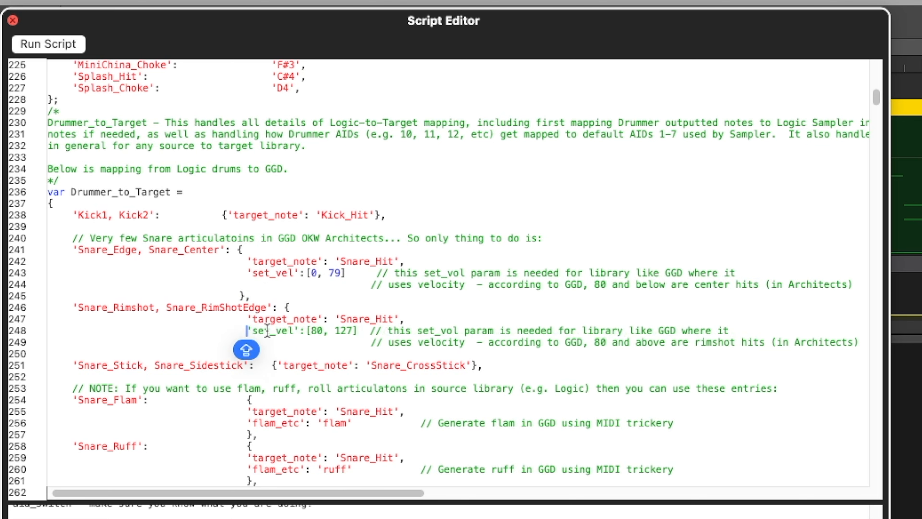
pyautogui.click(51, 42)
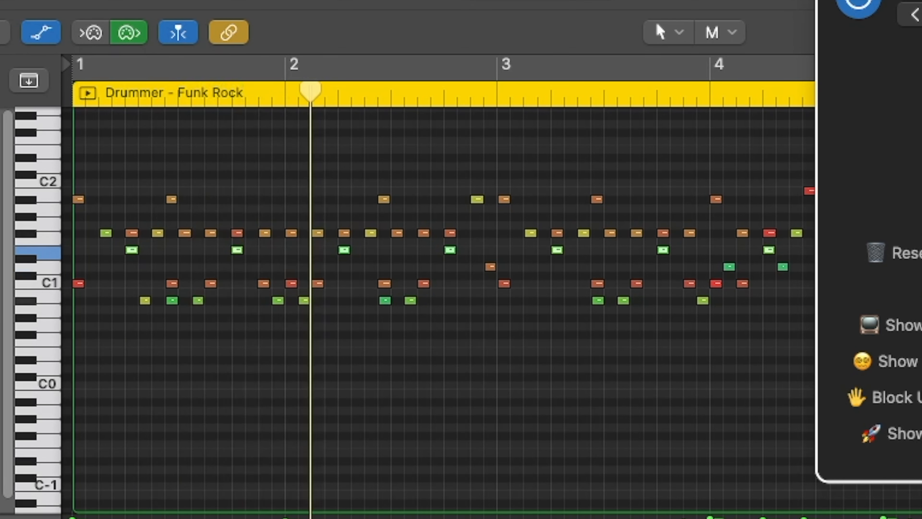
# Reopen the GGD script editor and highlight the logged note mapping lines in its console output
pyautogui.click(131, 250)
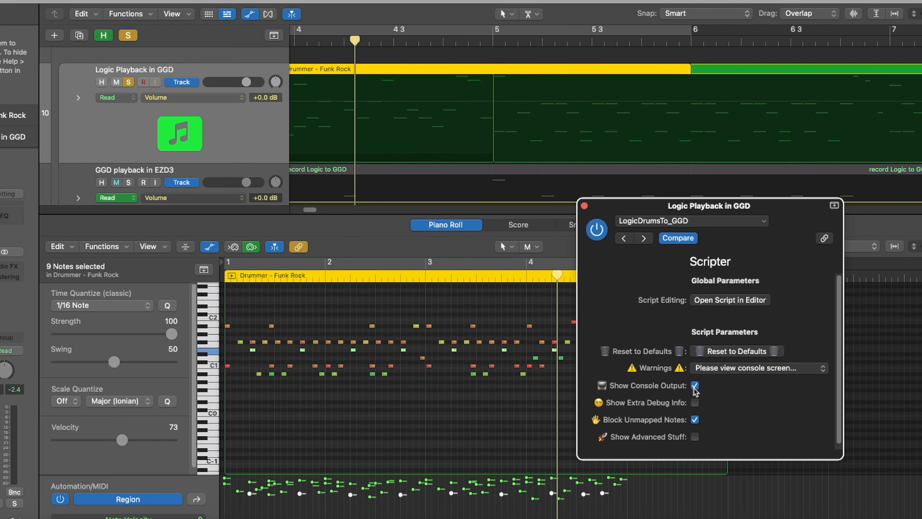
pyautogui.click(732, 300)
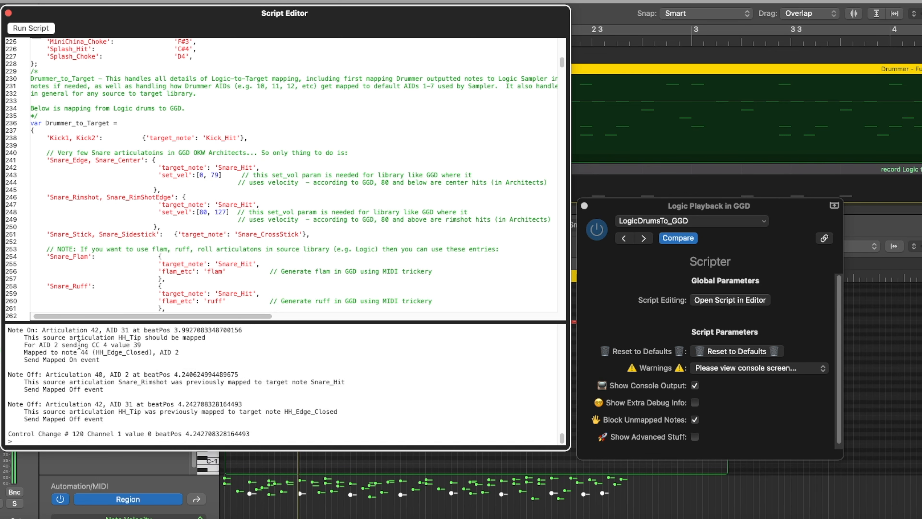
pyautogui.scroll(5, 146, 399)
pyautogui.moveTo(24, 410); pyautogui.dragTo(124, 413)
pyautogui.moveTo(181, 411); pyautogui.dragTo(357, 421)
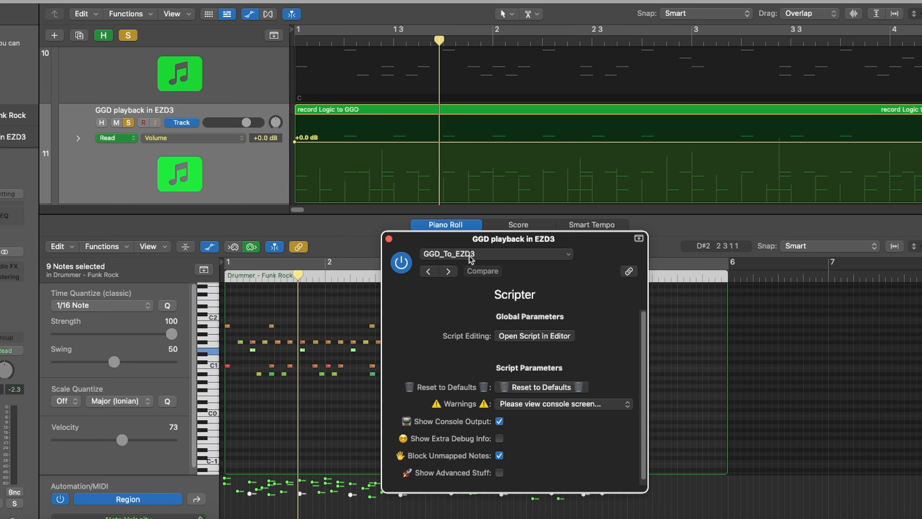
# Open the GGD_To_EZD3 script in the editor and highlight vel_switch in the Snare_Hit entry
pyautogui.click(543, 335)
pyautogui.moveTo(733, 12); pyautogui.dragTo(733, 24)
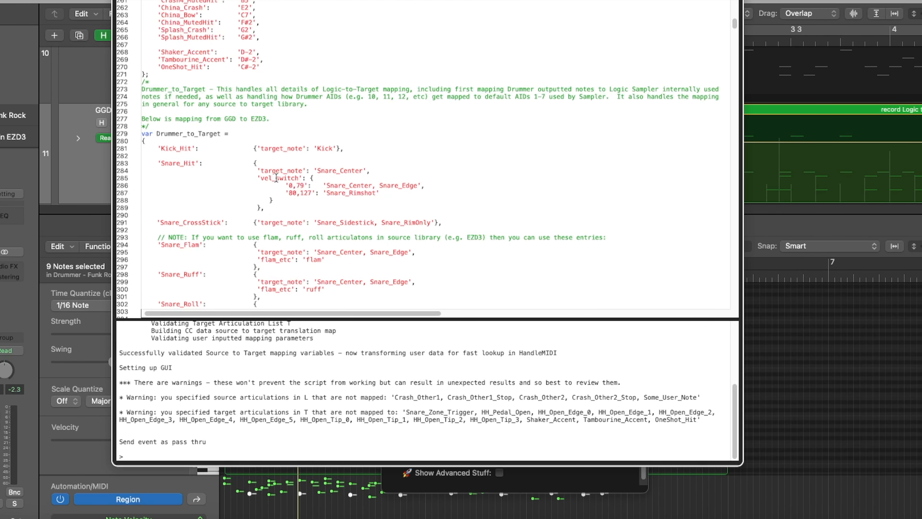
pyautogui.doubleClick(282, 179)
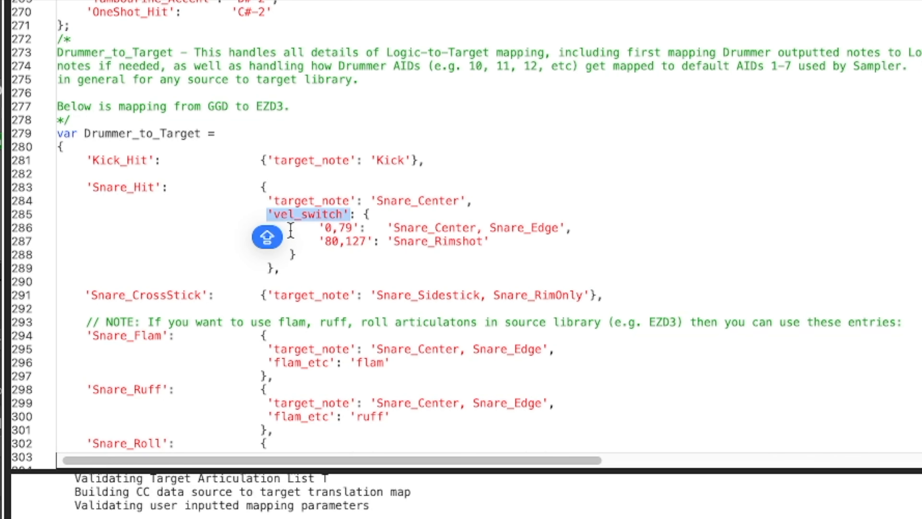
# Point out the vel_switch ranges 0,79 and 80,127 and their target snare articulations in the Snare_Hit entry
pyautogui.click(325, 227)
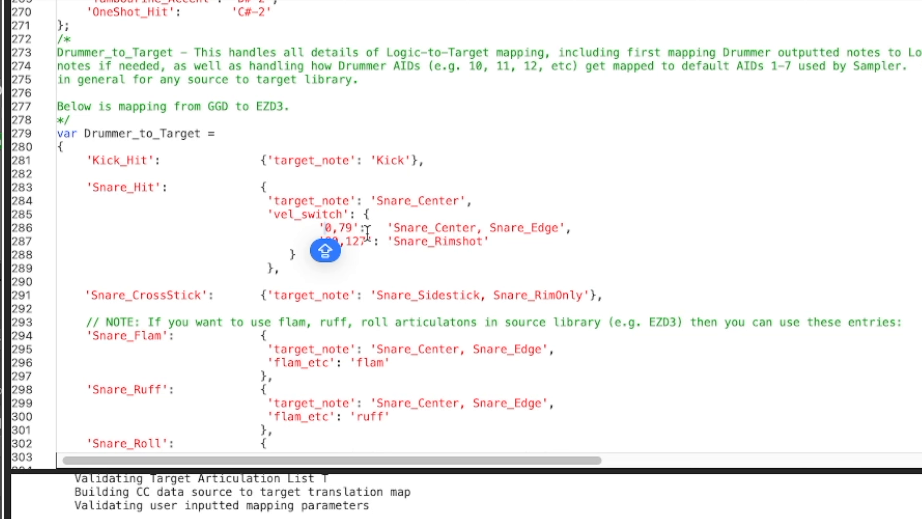
pyautogui.click(301, 214)
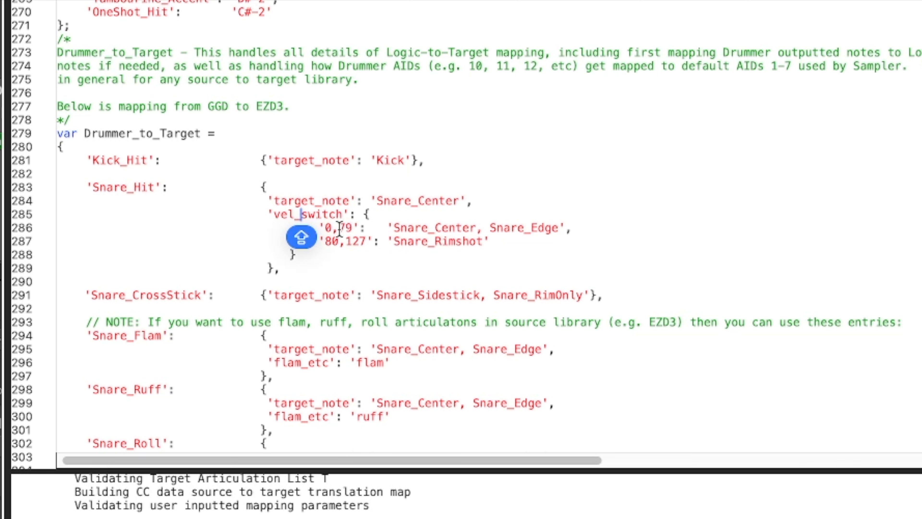
pyautogui.click(339, 228)
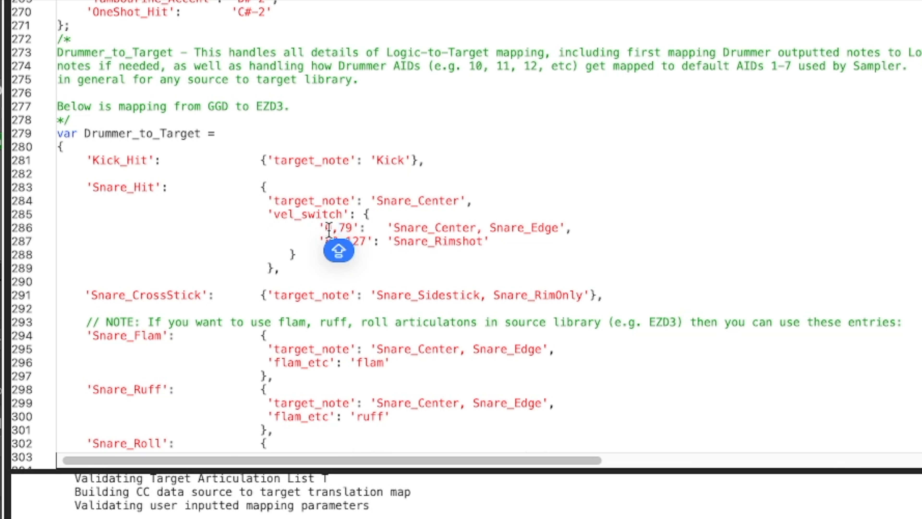
pyautogui.moveTo(325, 229); pyautogui.dragTo(352, 231)
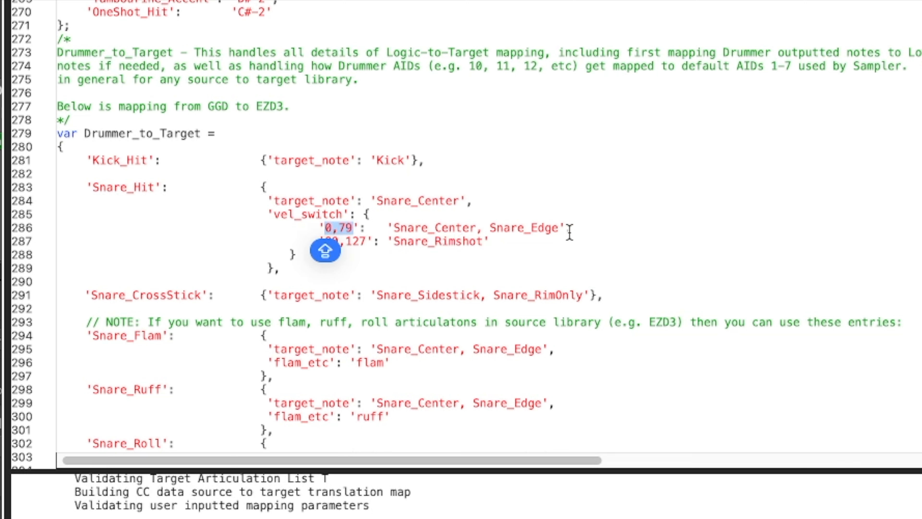
pyautogui.press('Down')
pyautogui.press('Down')
pyautogui.press('Down')
pyautogui.moveTo(325, 241); pyautogui.dragTo(362, 243)
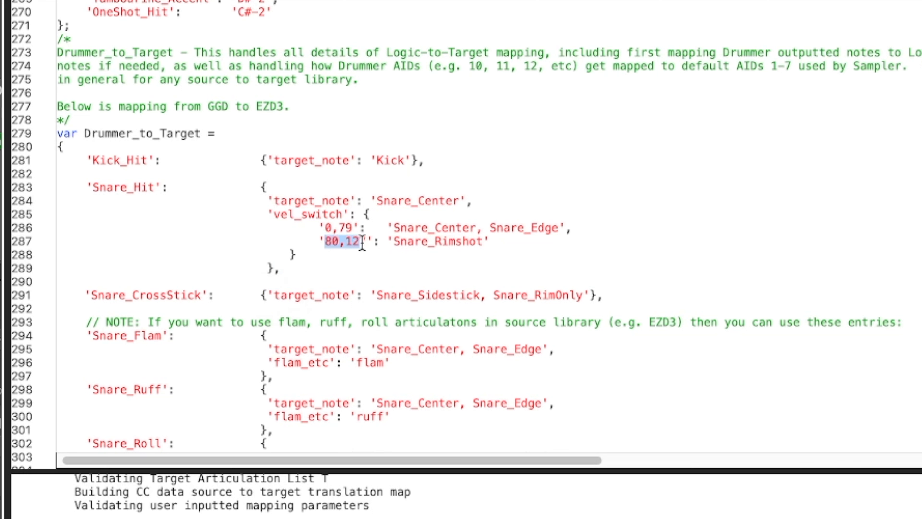
pyautogui.click(427, 241)
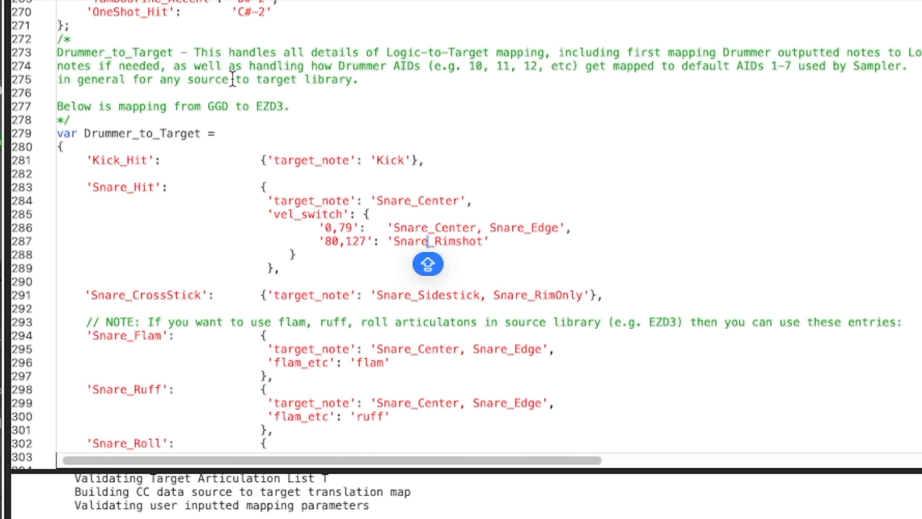
# Comment out the four lines of the vel_switch block, lines 285 to 288, in the Snare_Hit entry
pyautogui.click(267, 214)
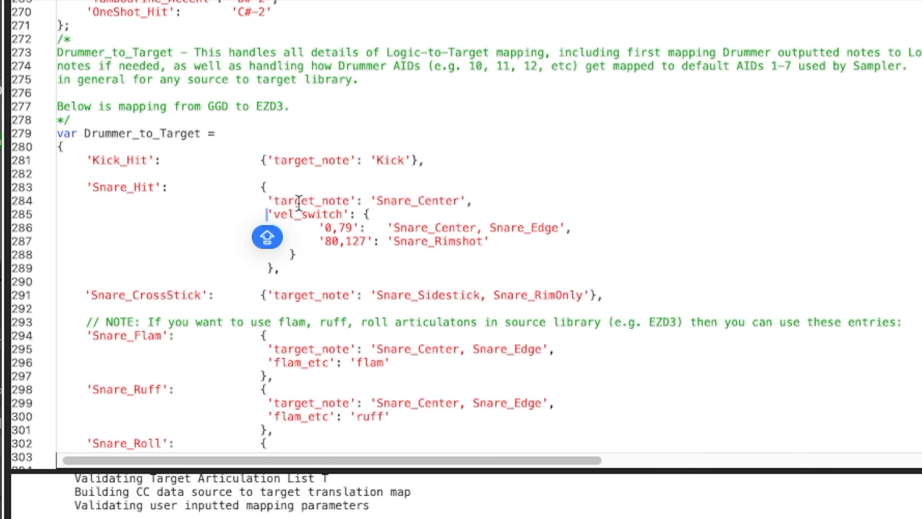
pyautogui.write('//')
pyautogui.press('Down')
pyautogui.write('//')
pyautogui.press('Down')
pyautogui.write('//')
pyautogui.press('Down')
pyautogui.write('//')
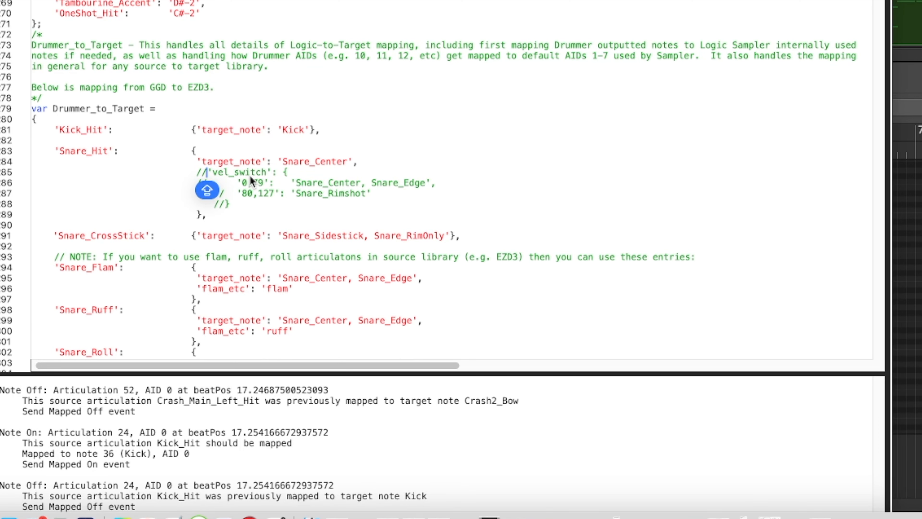
# Uncomment the four lines of the vel_switch block, lines 285 to 288, in the Snare_Hit entry
pyautogui.press('BackSpace')
pyautogui.press('BackSpace')
pyautogui.click(208, 183)
pyautogui.press('BackSpace')
pyautogui.press('BackSpace')
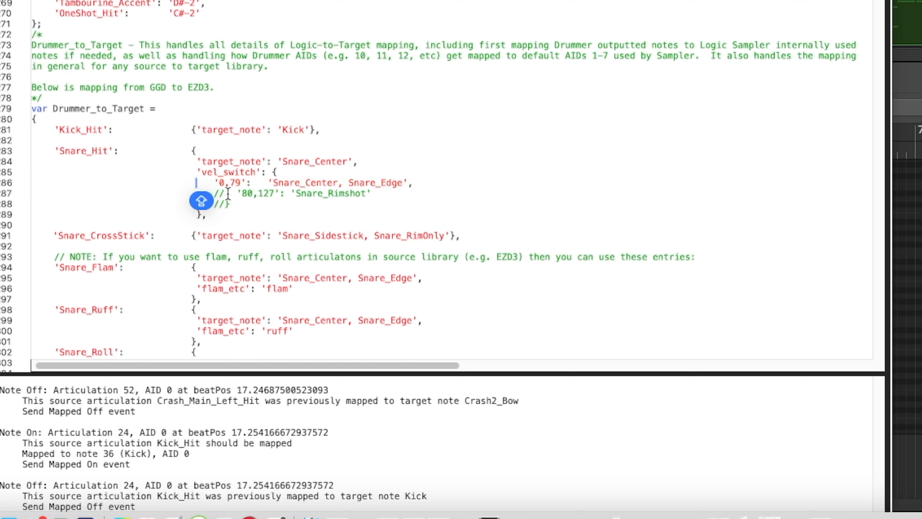
pyautogui.click(228, 194)
pyautogui.press('BackSpace')
pyautogui.press('BackSpace')
pyautogui.click(225, 204)
pyautogui.press('BackSpace')
pyautogui.press('BackSpace')
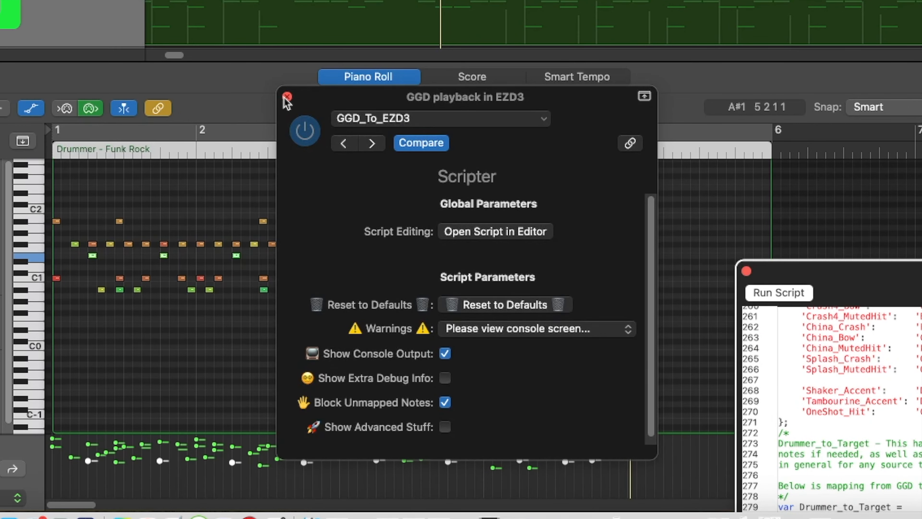
# Close the GGD playback in EZD3 Scripter window and play the Drummer - Funk Rock region
pyautogui.click(286, 97)
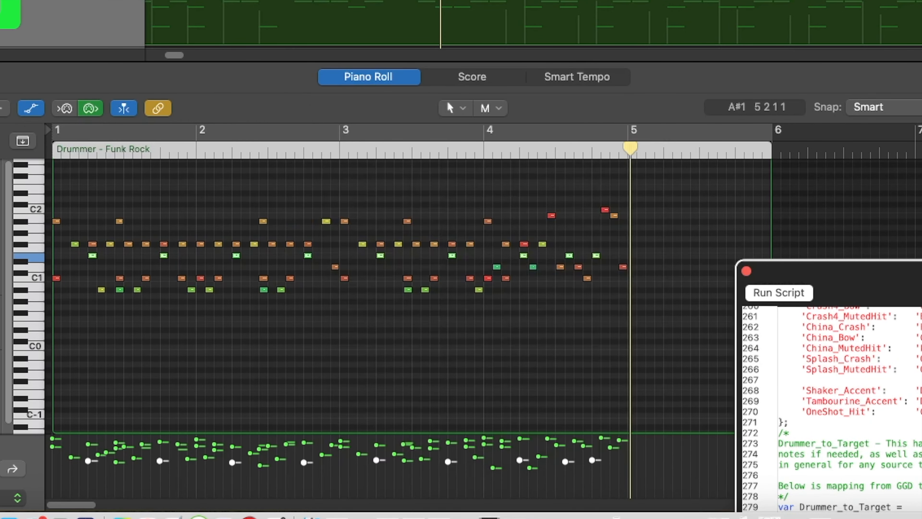
pyautogui.press('space')
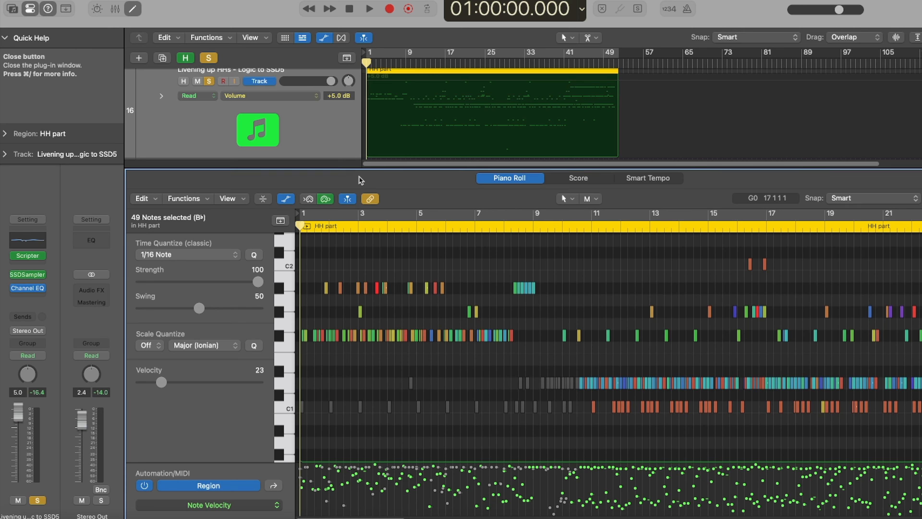
# Play the first eight bars of the HH part region, then stop and return the playhead to the start
pyautogui.click(369, 9)
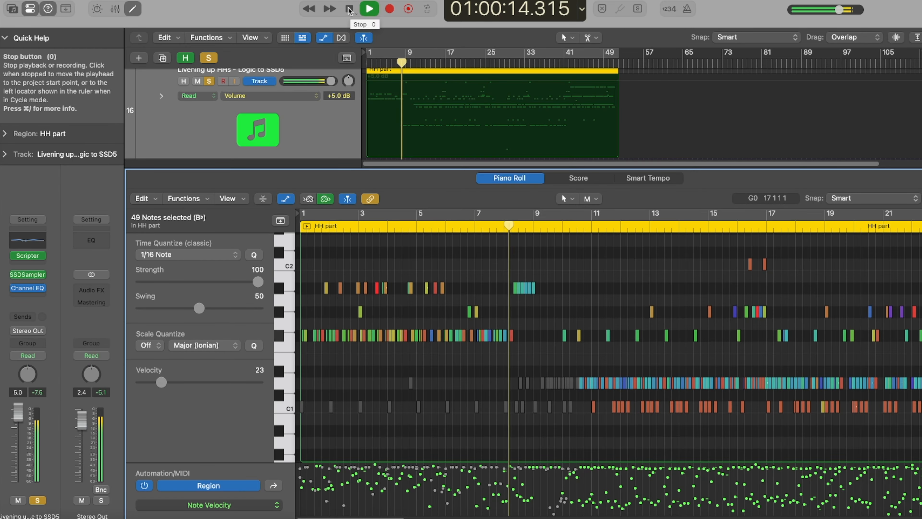
pyautogui.press('space')
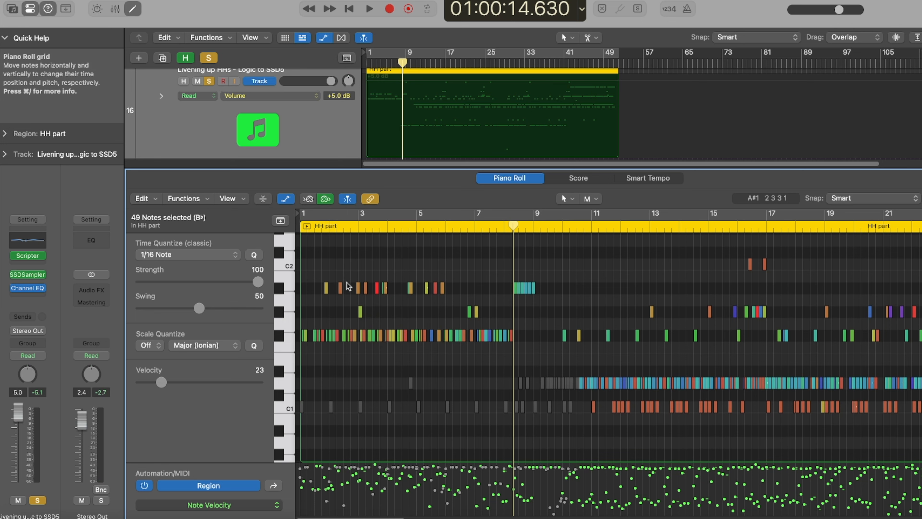
pyautogui.click(350, 9)
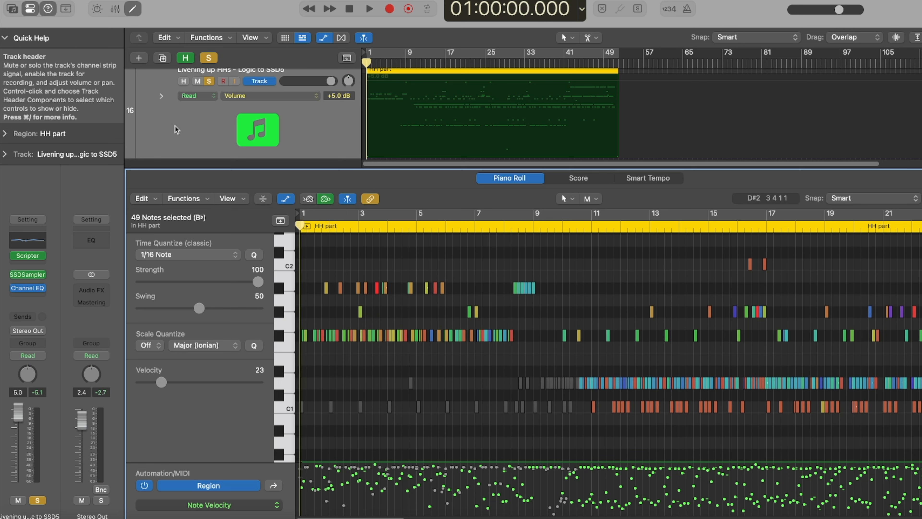
# Bring up the Logic-to-SSD5 script in the editor and uncomment the aid_assign '1,2,3' and CCnum 4 lines in the HH_Tip entry
pyautogui.press('v')
pyautogui.click(493, 292)
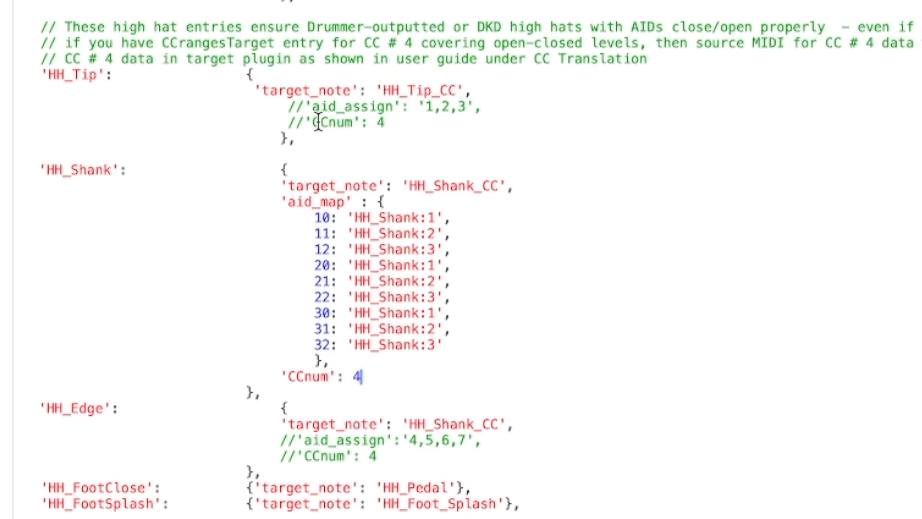
pyautogui.click(310, 106)
pyautogui.press('BackSpace')
pyautogui.press('BackSpace')
pyautogui.click(310, 122)
pyautogui.press('BackSpace')
pyautogui.press('BackSpace')
# Uncomment the aid_assign '4,5,6,7' and CCnum 4 lines in the HH_Edge entry, and close the Scripter plug-in window
pyautogui.click(303, 441)
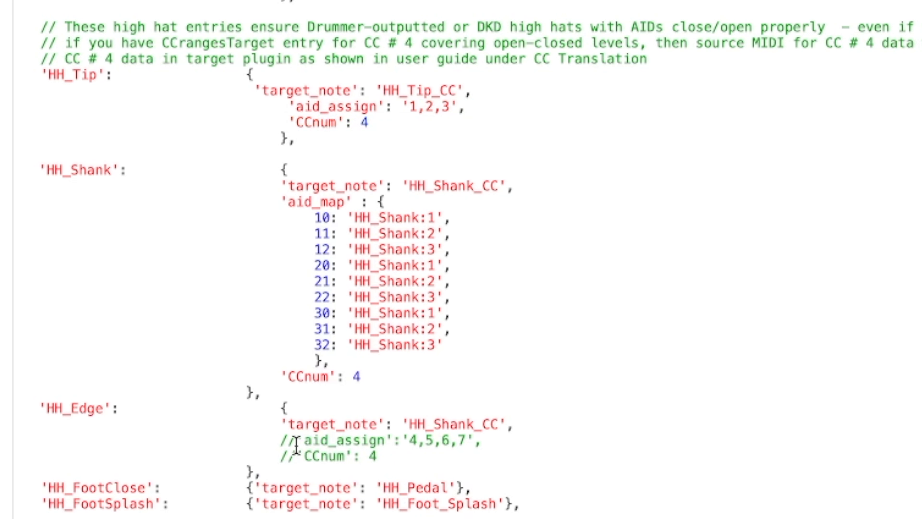
pyautogui.press('BackSpace')
pyautogui.press('BackSpace')
pyautogui.click(302, 456)
pyautogui.press('BackSpace')
pyautogui.press('BackSpace')
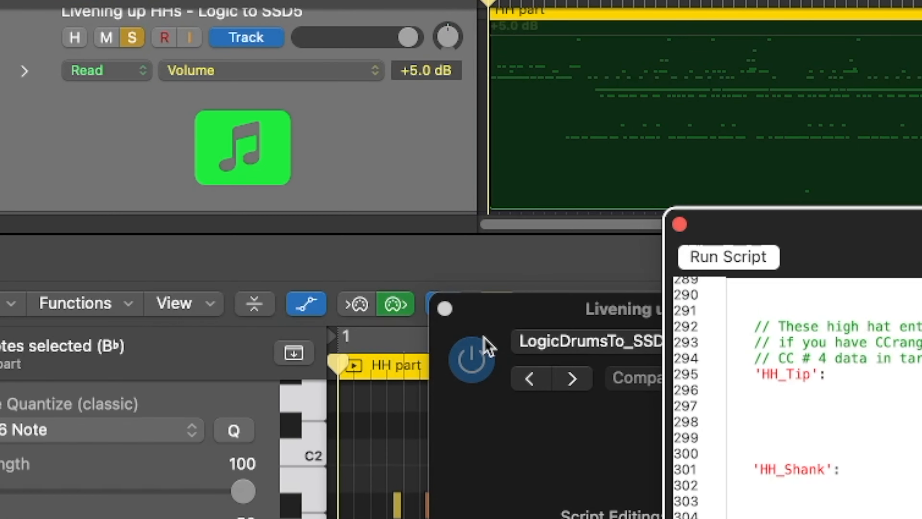
pyautogui.click(445, 309)
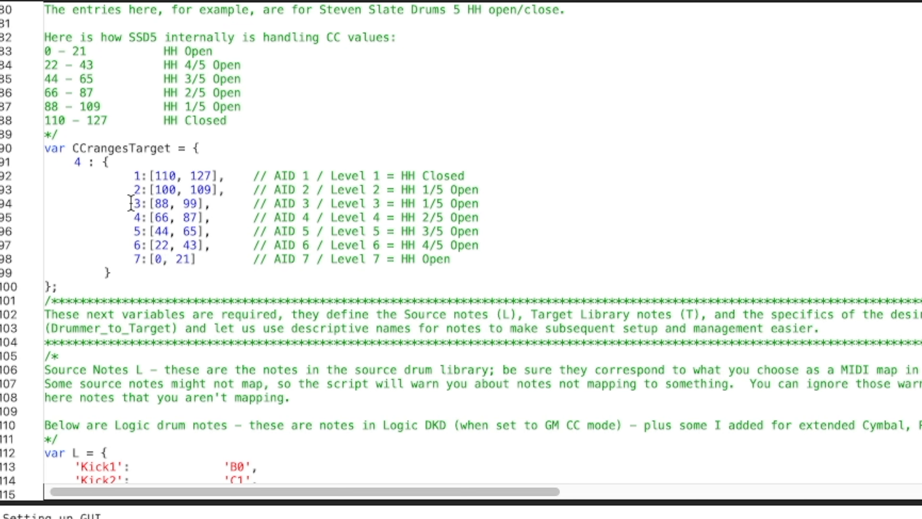
# Highlight levels 1 to 3 and 4 to 7 in CCrangesTarget, and the aid_assign values in the HH_Tip entry
pyautogui.moveTo(489, 202); pyautogui.dragTo(24, 173)
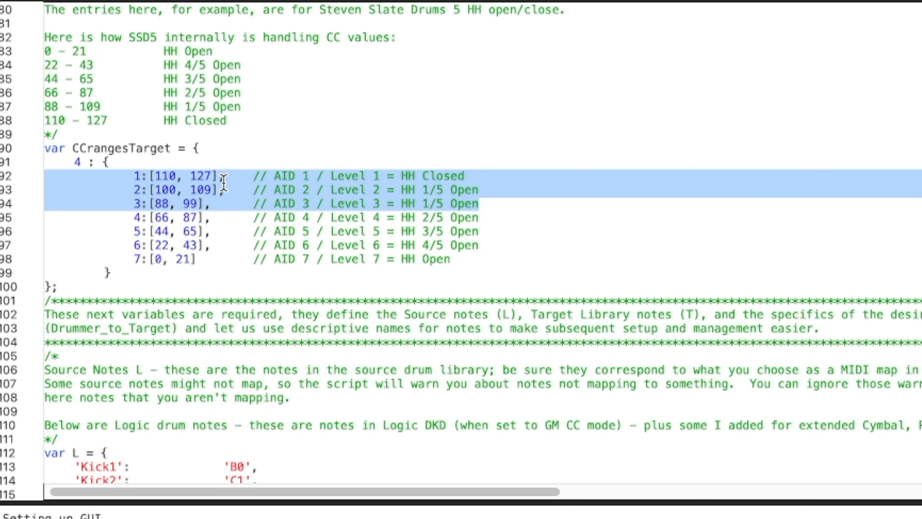
pyautogui.moveTo(133, 177); pyautogui.dragTo(131, 187)
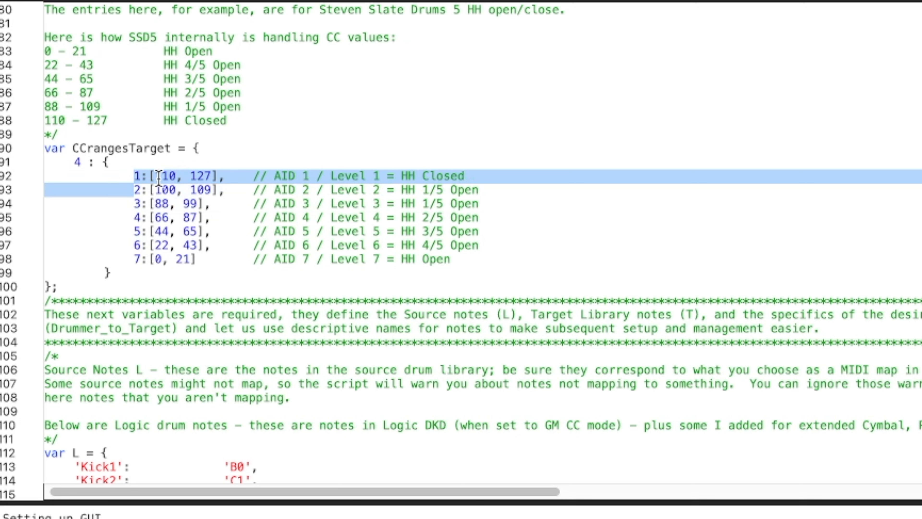
pyautogui.click(174, 178)
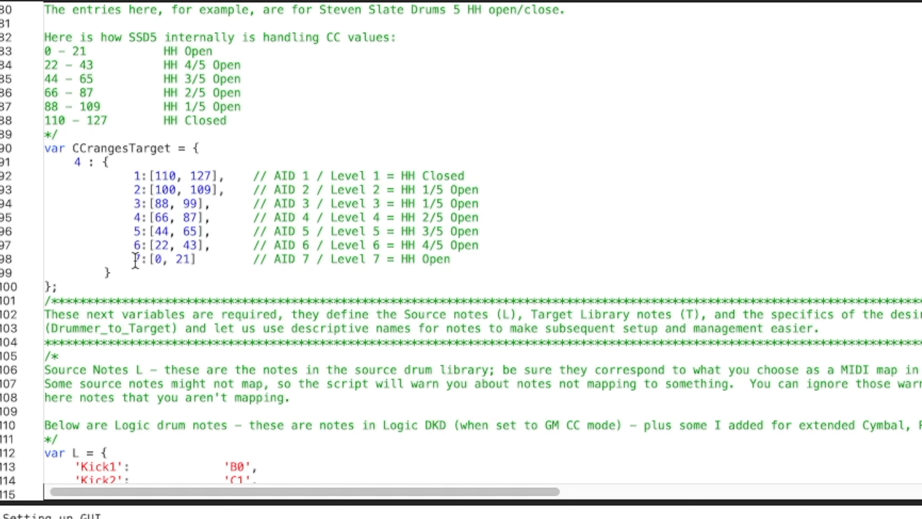
pyautogui.moveTo(130, 218); pyautogui.dragTo(205, 259)
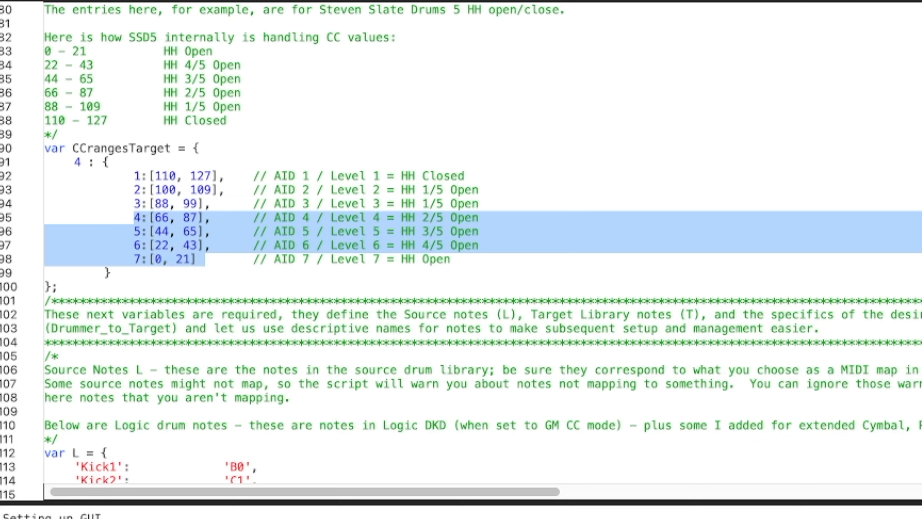
pyautogui.scroll(-20, 479, 243)
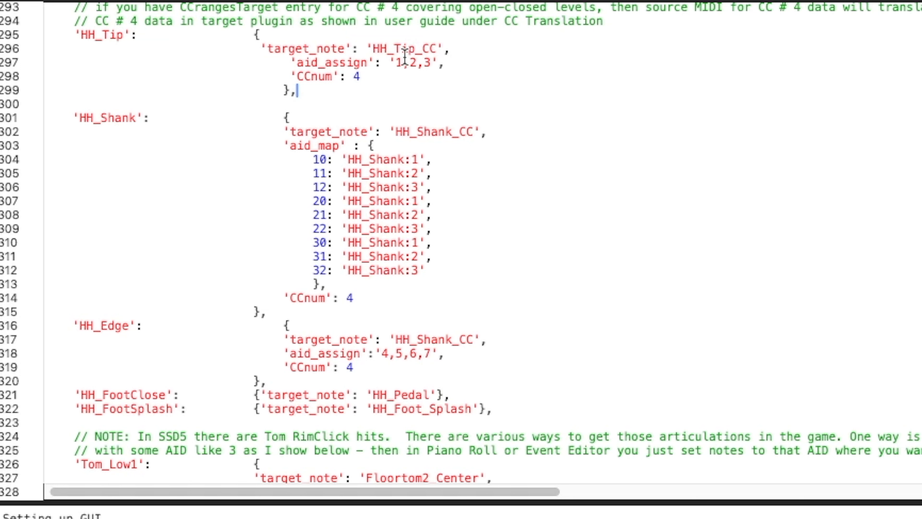
pyautogui.moveTo(395, 62); pyautogui.dragTo(440, 66)
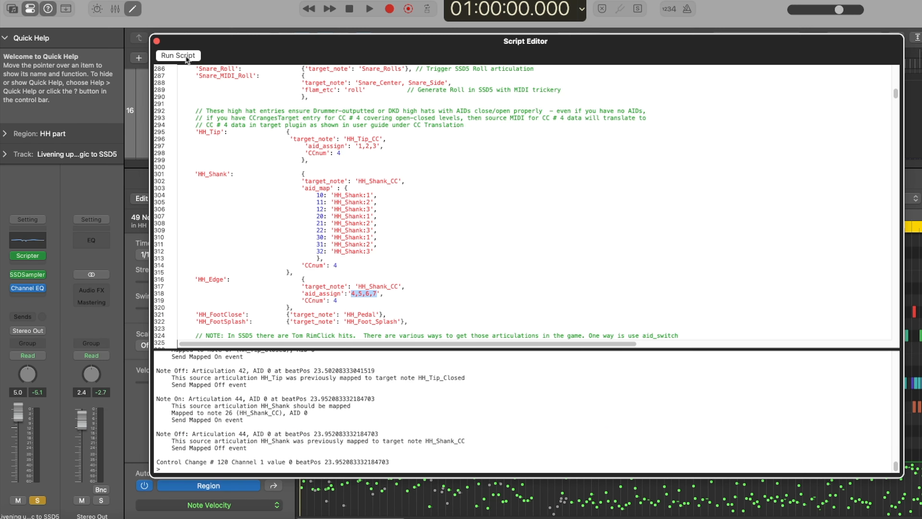
# Run the edited hi-hat script and play the HH part region from the start
pyautogui.click(185, 55)
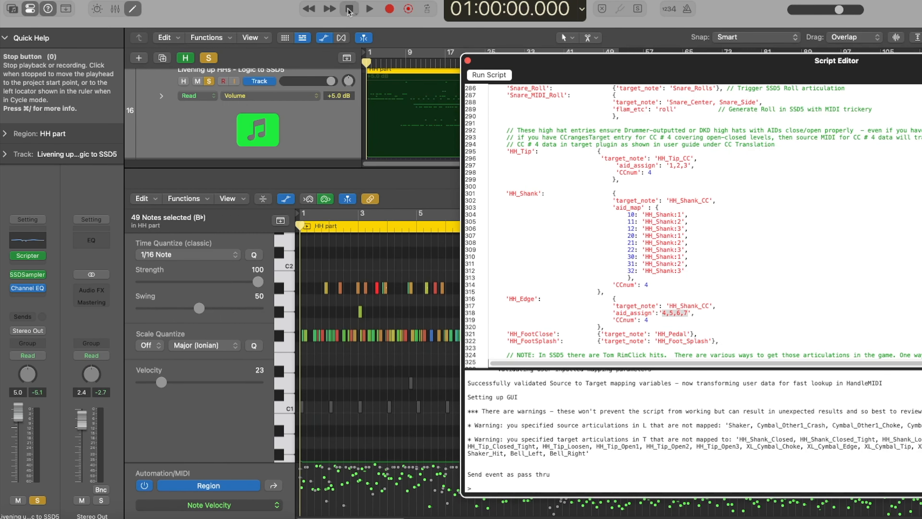
pyautogui.click(370, 9)
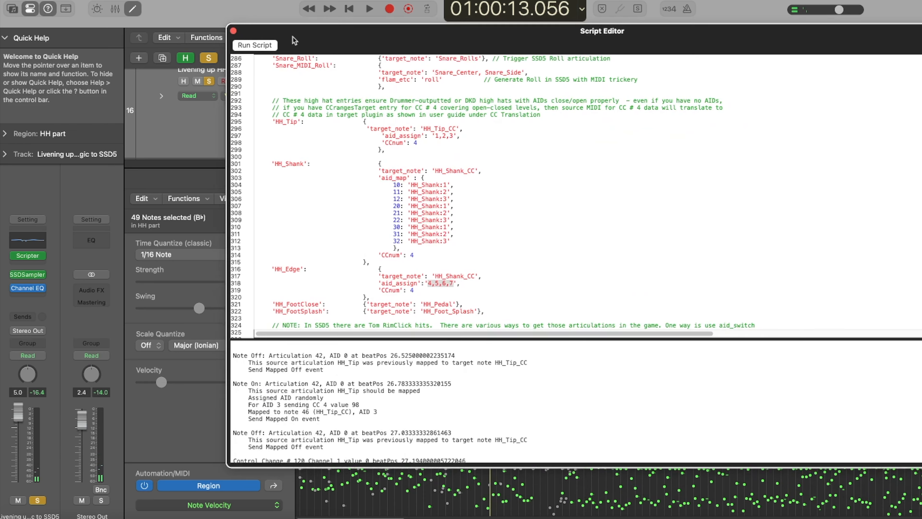
# Enlarge the script editor's console area and highlight the randomly assigned AIDs and the CC 4 values sent for HH_Tip notes
pyautogui.moveTo(293, 36); pyautogui.dragTo(290, 37)
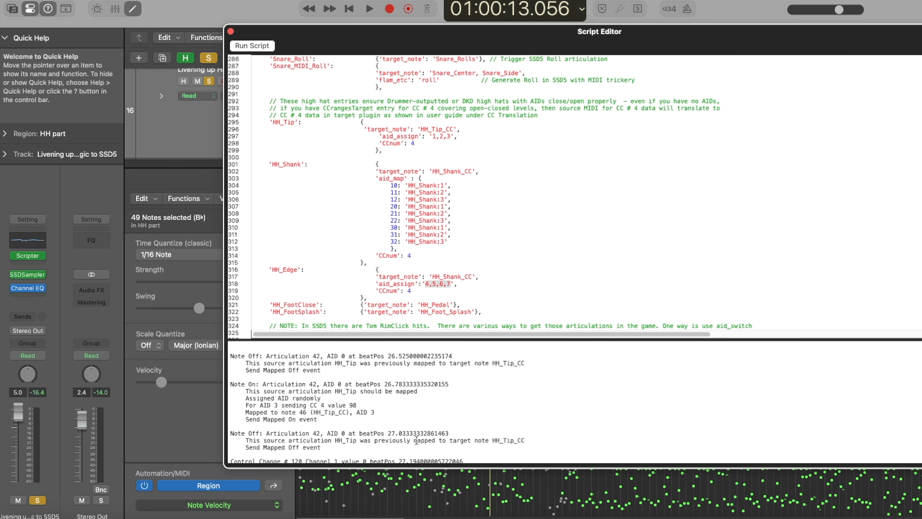
pyautogui.moveTo(502, 339); pyautogui.dragTo(502, 181)
pyautogui.moveTo(356, 252); pyautogui.dragTo(381, 252)
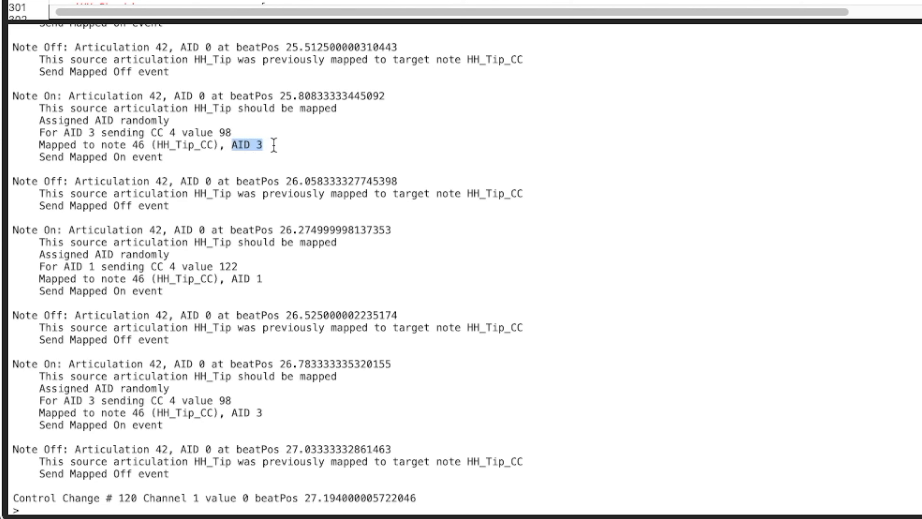
pyautogui.moveTo(226, 279); pyautogui.dragTo(256, 279)
pyautogui.moveTo(149, 267); pyautogui.dragTo(240, 266)
pyautogui.moveTo(220, 399)
pyautogui.mouseDown()
pyautogui.moveTo(151, 401)
pyautogui.moveTo(232, 407)
pyautogui.mouseUp()
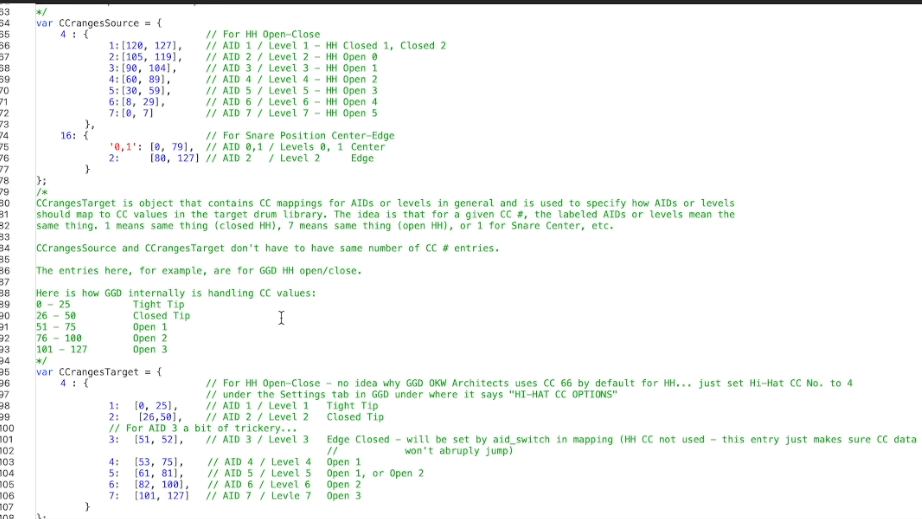
# Review the EZD3_To_GGD script, highlighting the source notes L, target notes T and user notes UN, through to the snare and hi-hat mappings
pyautogui.scroll(-15, 461, 262)
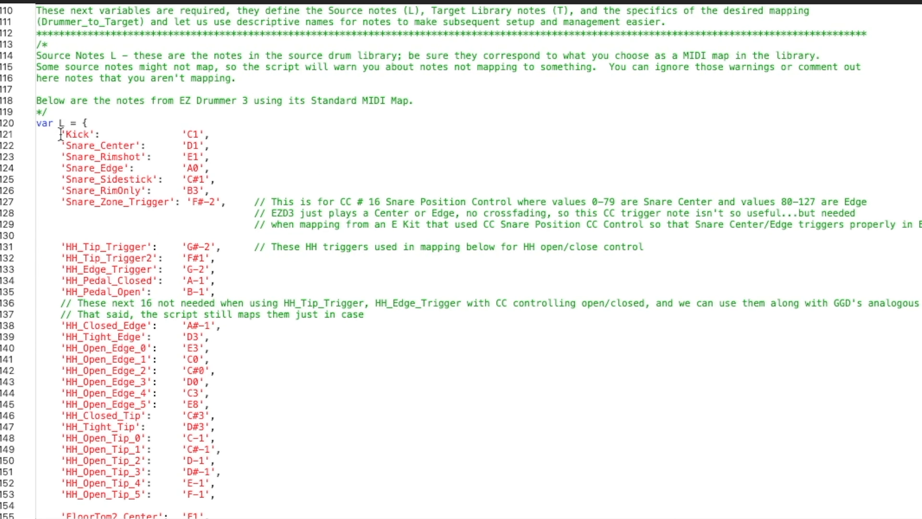
pyautogui.moveTo(61, 134); pyautogui.dragTo(171, 518)
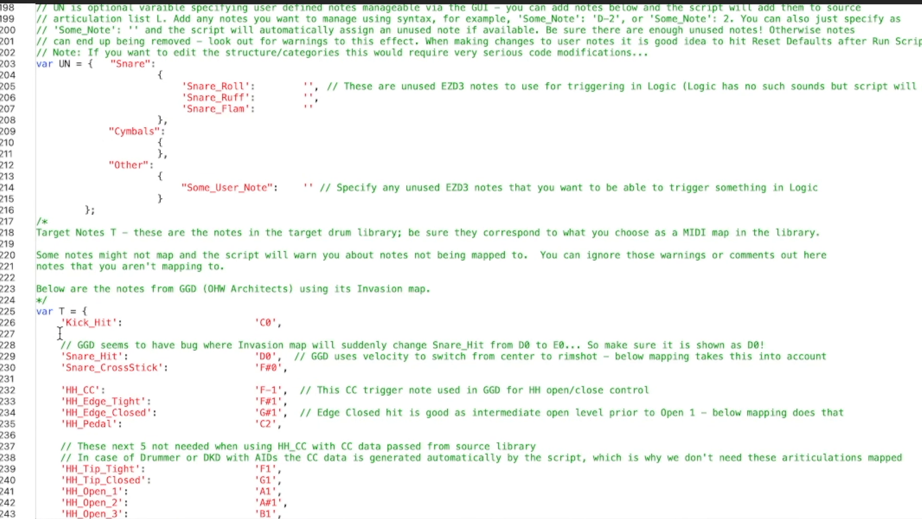
pyautogui.moveTo(36, 310); pyautogui.dragTo(37, 348)
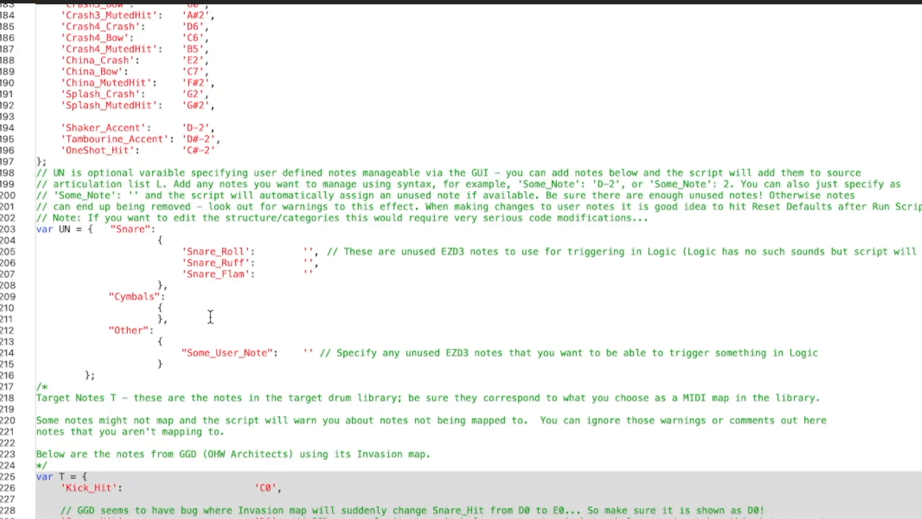
pyautogui.moveTo(100, 378); pyautogui.dragTo(7, 239)
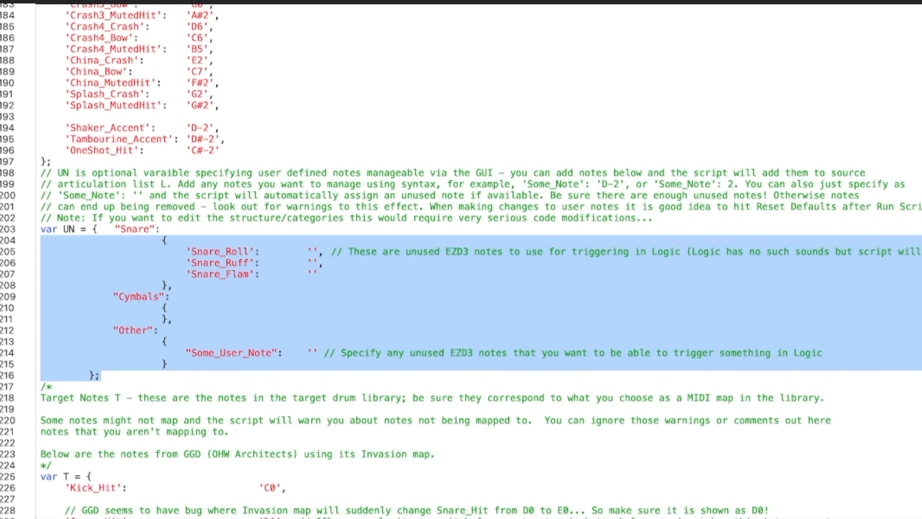
pyautogui.scroll(-20, 479, 261)
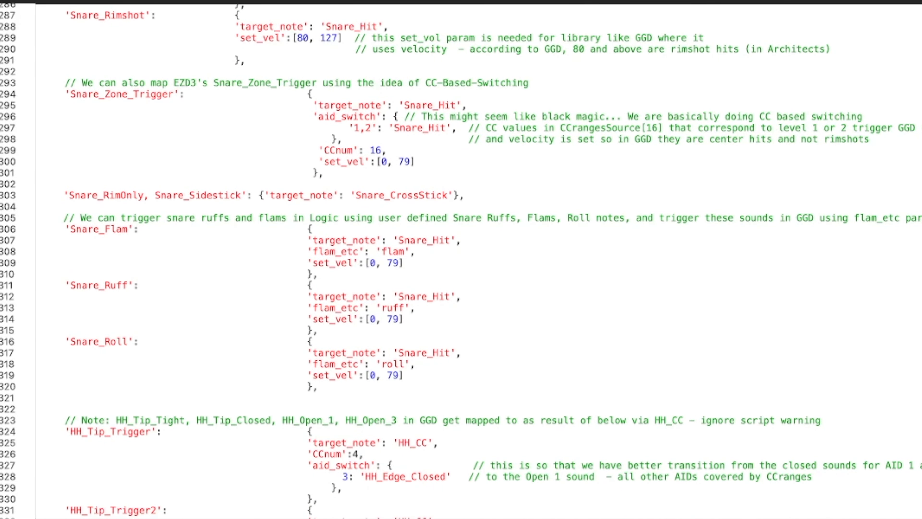
pyautogui.scroll(-10, 461, 260)
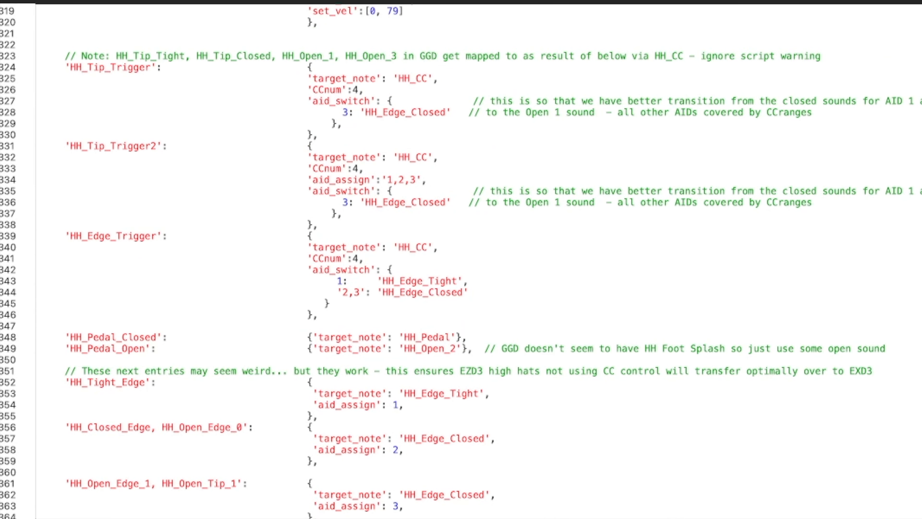
pyautogui.scroll(-15, 461, 261)
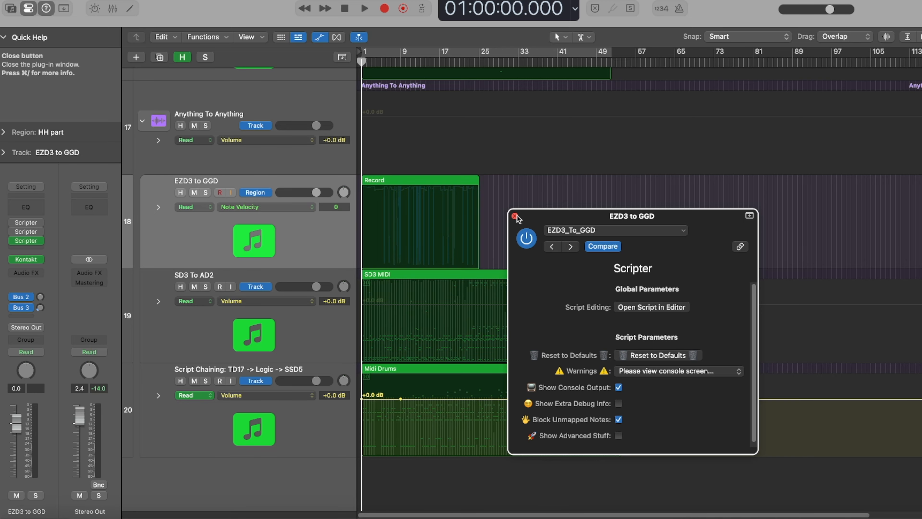
# Close the EZD3 to GGD Scripter window, solo the EZD3 to GGD track and start playback
pyautogui.click(518, 217)
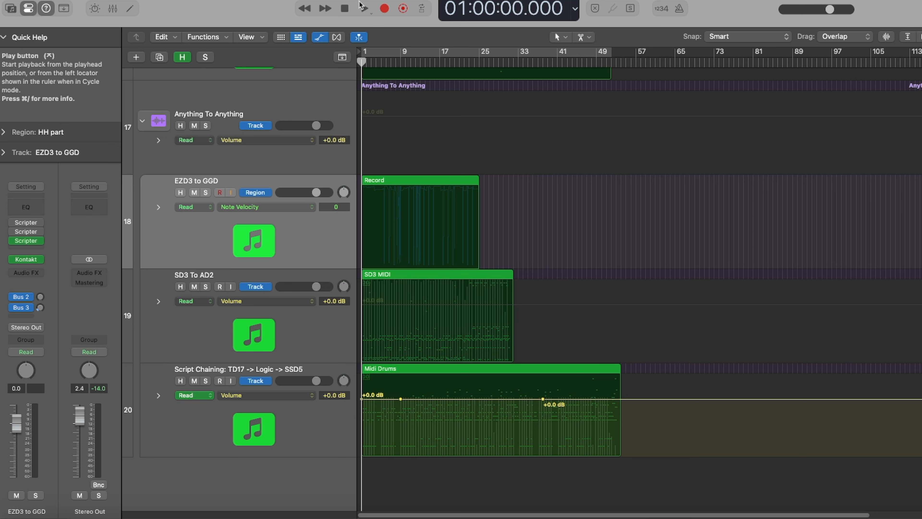
pyautogui.click(206, 195)
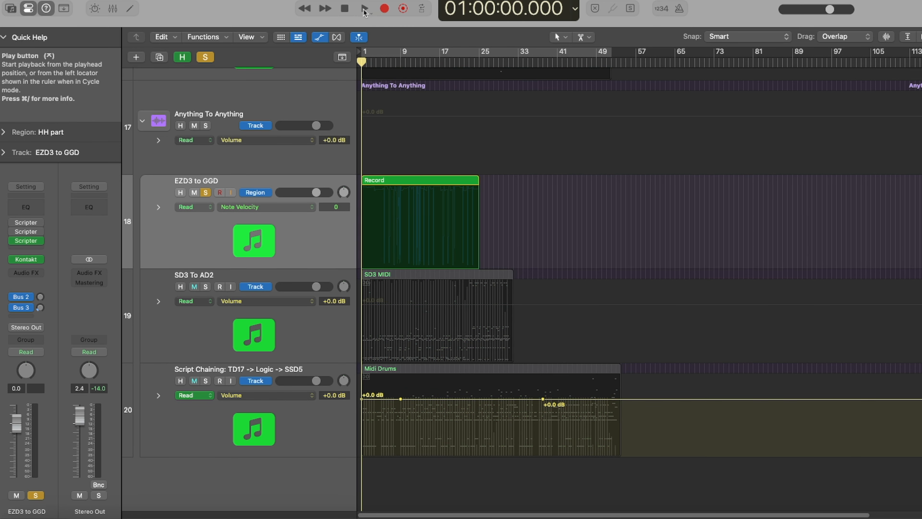
pyautogui.click(364, 11)
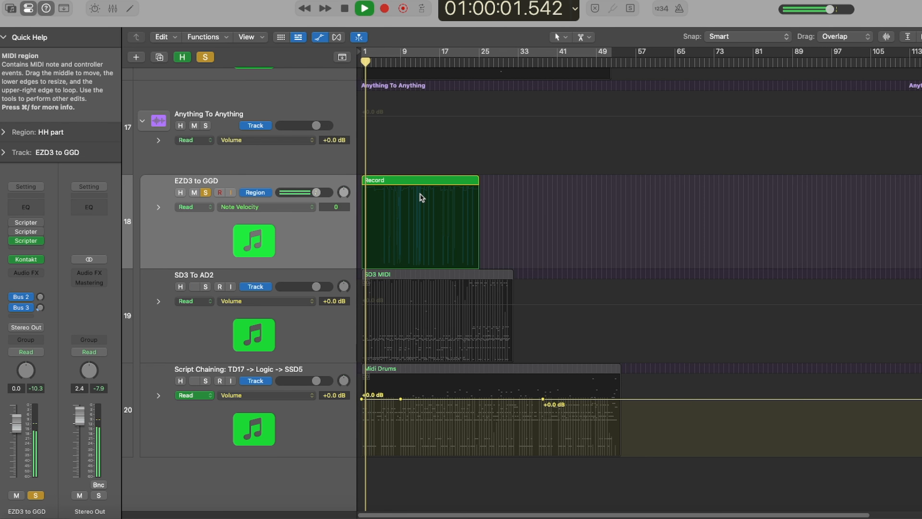
# Open the Record region in the Piano Roll, give the tracks area more height and stop playback
pyautogui.doubleClick(425, 187)
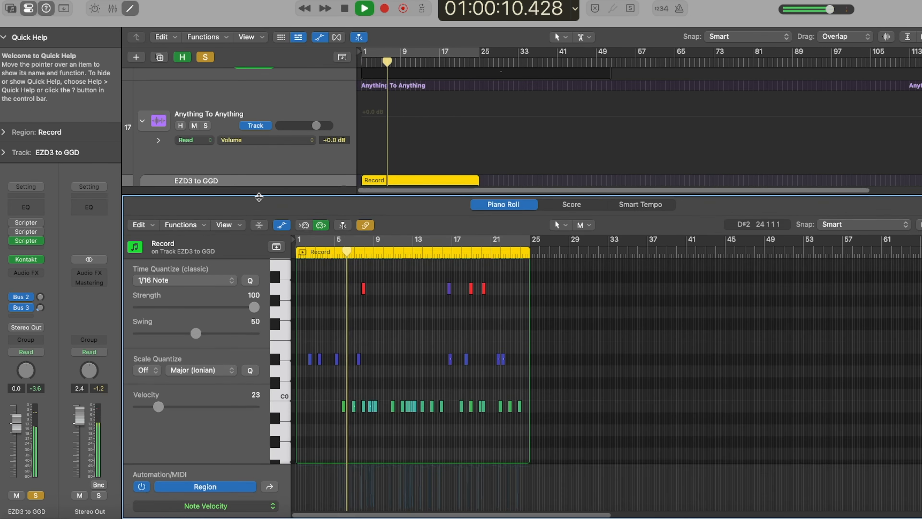
pyautogui.moveTo(256, 196); pyautogui.dragTo(256, 249)
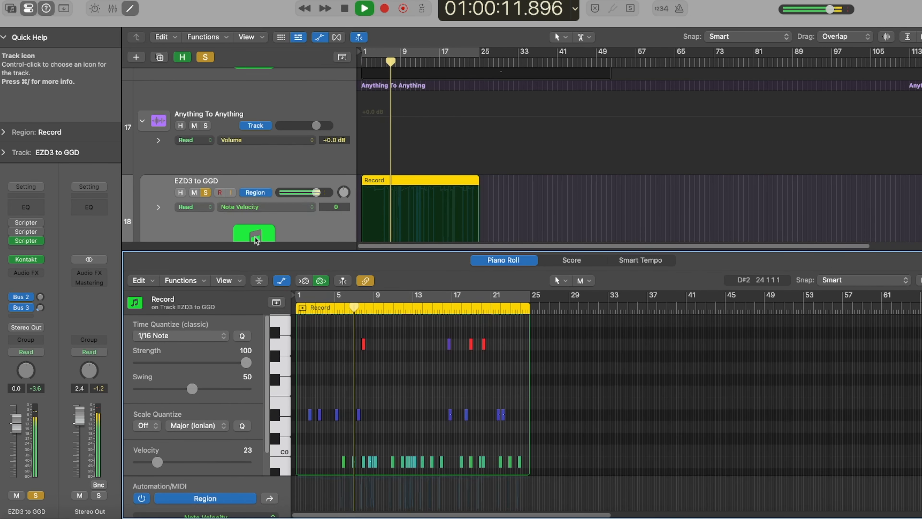
pyautogui.press('space')
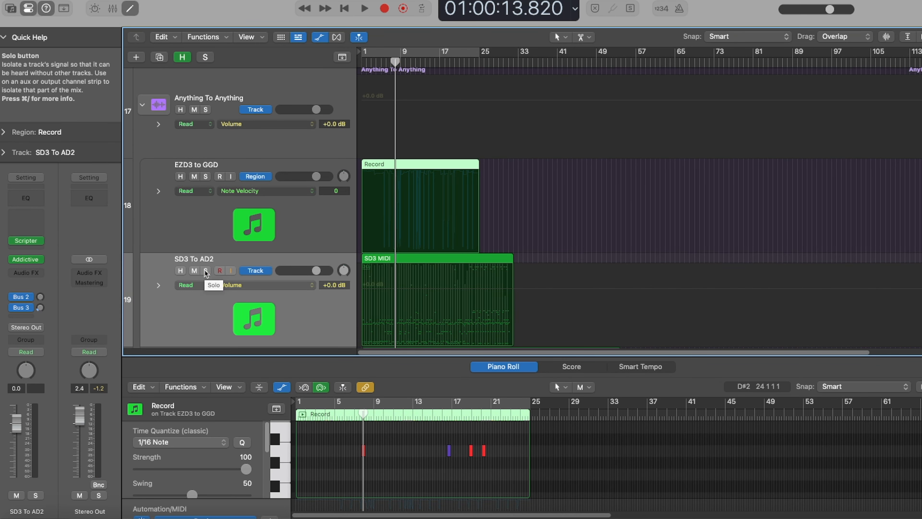
# Solo the SD3 To AD2 track and show its Scripter script in the script editor
pyautogui.click(206, 269)
pyautogui.press('v')
pyautogui.click(381, 95)
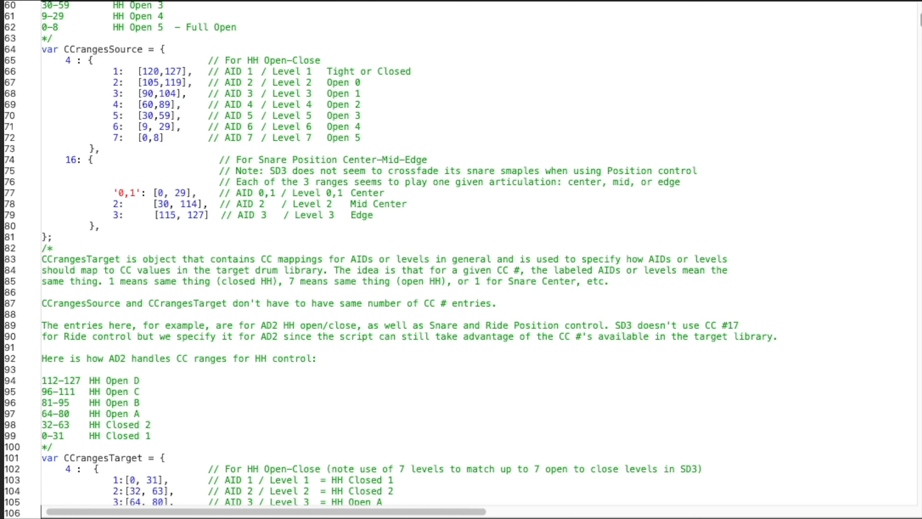
# Review the SD3 To AD2 script from CCrangesTarget through the source notes L, highlighting the entries from Kick_Open1 to Snare_Flams
pyautogui.scroll(-10, 461, 258)
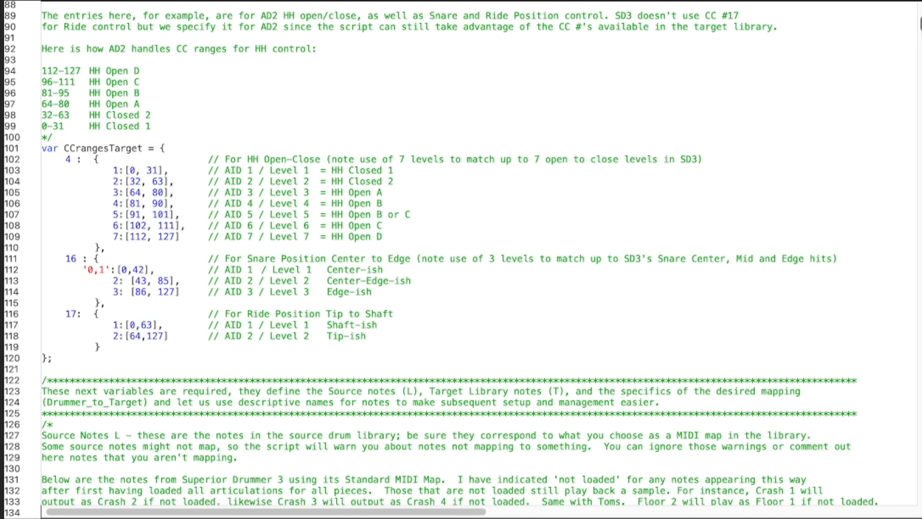
pyautogui.scroll(-15, 461, 258)
pyautogui.moveTo(66, 74); pyautogui.dragTo(99, 229)
pyautogui.scroll(1, 461, 258)
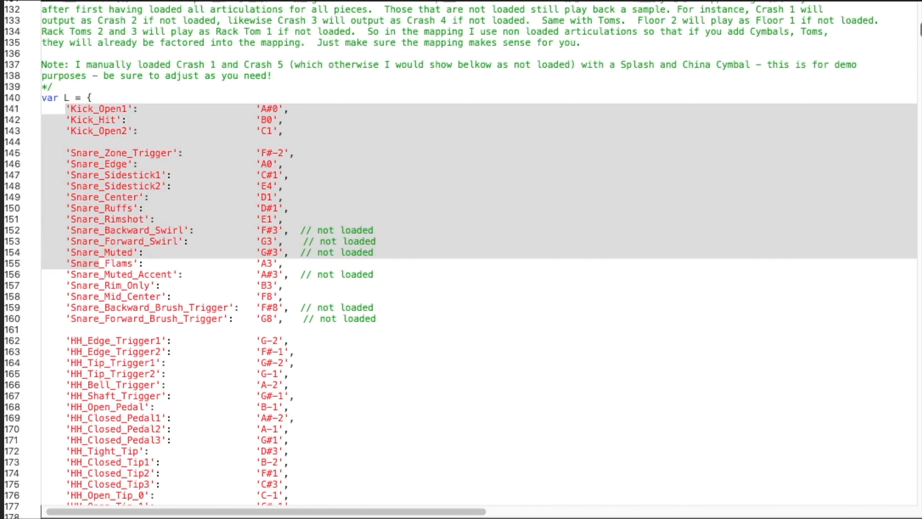
pyautogui.scroll(-20, 461, 258)
pyautogui.scroll(6, 462, 258)
pyautogui.scroll(-17, 461, 258)
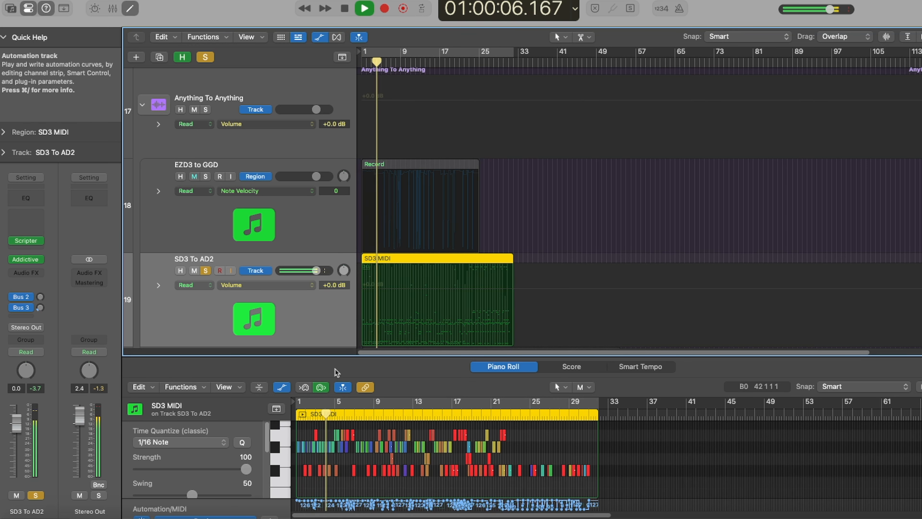
# Give the Piano Roll more height while the SD3 MIDI region plays, and stop playback
pyautogui.moveTo(340, 355); pyautogui.dragTo(341, 315)
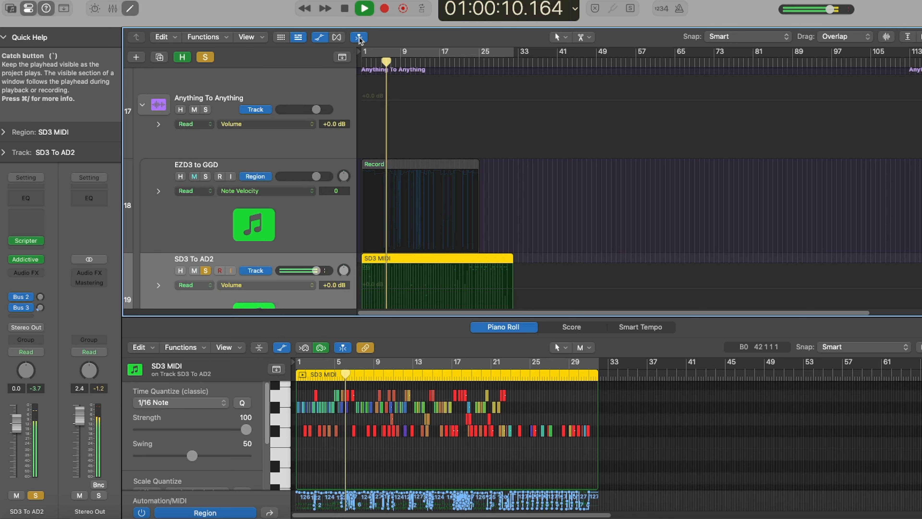
pyautogui.click(344, 9)
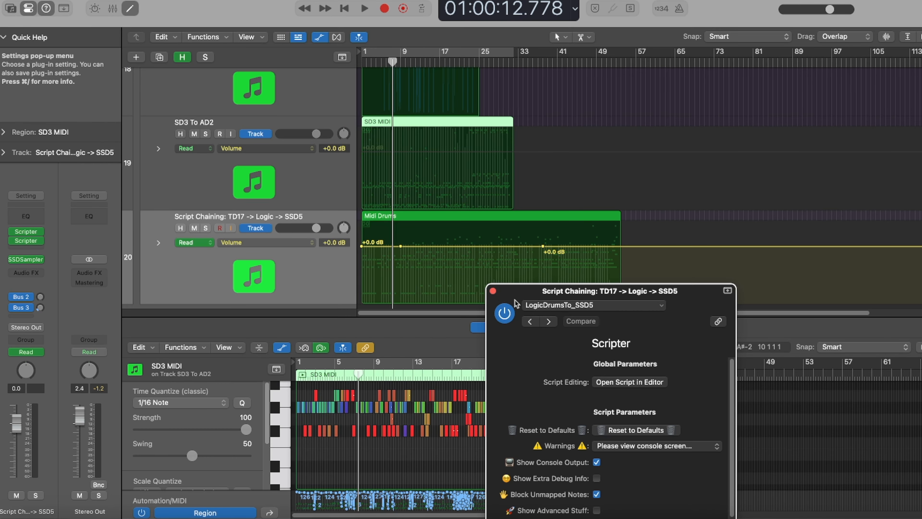
# Close the LogicDrumsTo_SSD5 Scripter window and play the Script Chaining: TD17 -> Logic -> SSD5 track from the project start
pyautogui.click(493, 291)
pyautogui.press('Return')
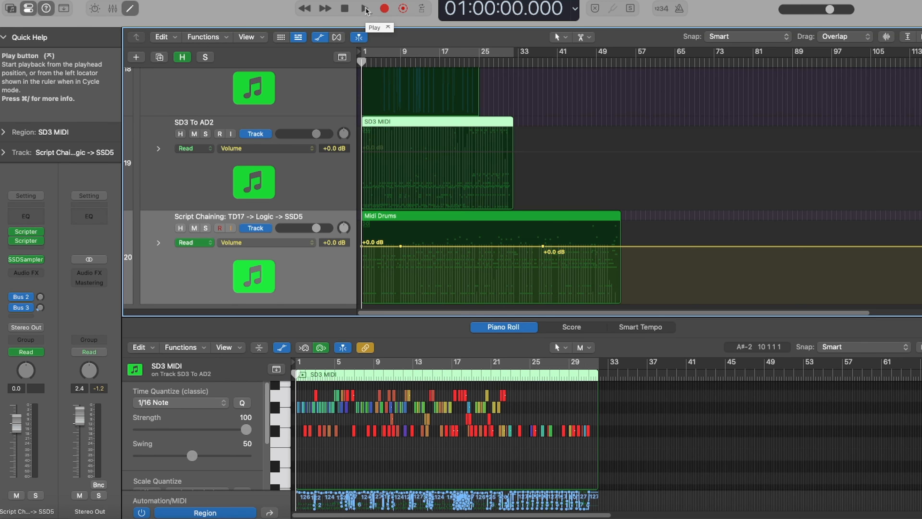
pyautogui.click(365, 9)
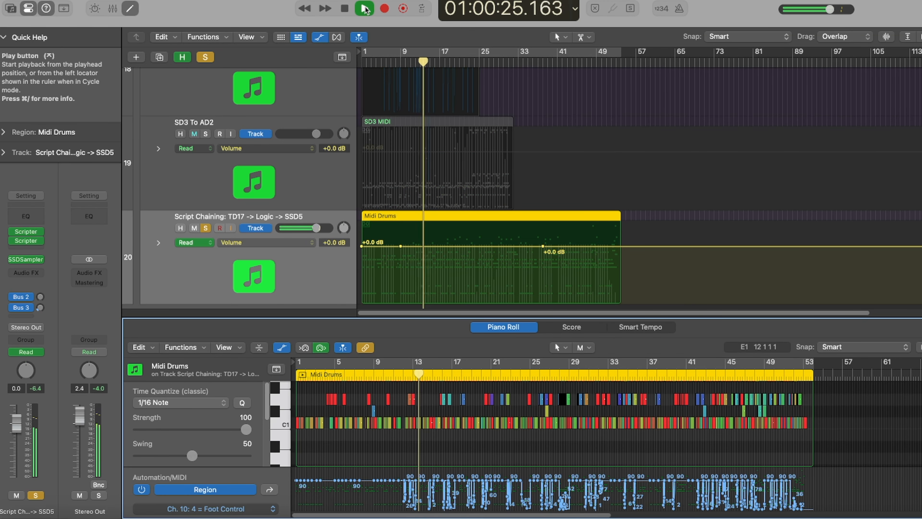
# Move the playhead back to about bar 9 of the Midi Drums region in the Piano Roll during playback
pyautogui.click(373, 375)
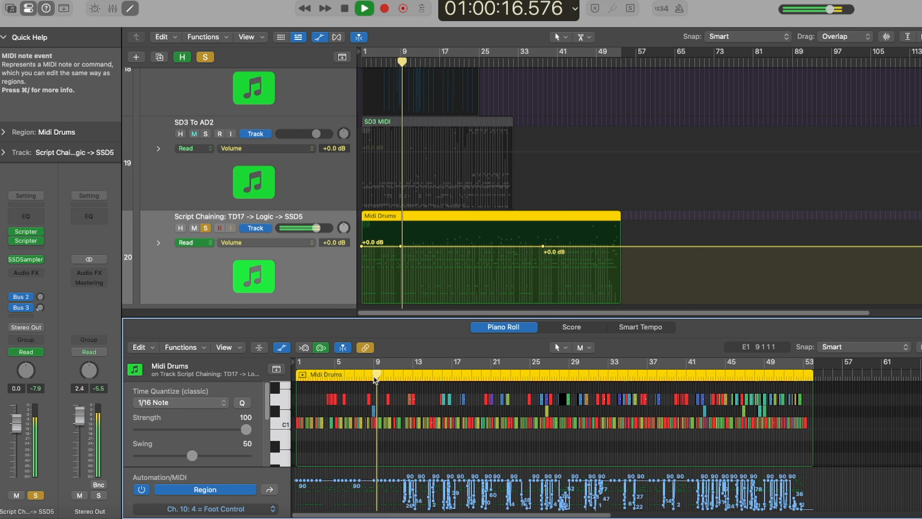
pyautogui.click(373, 376)
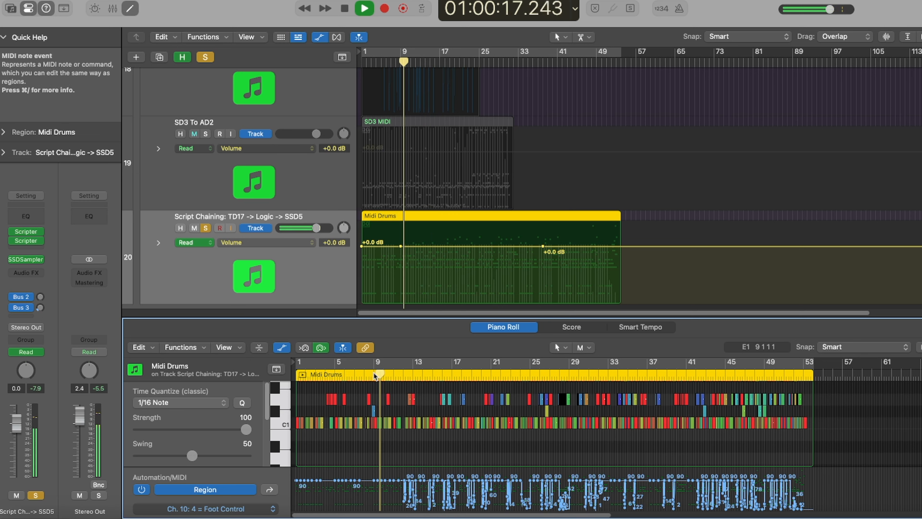